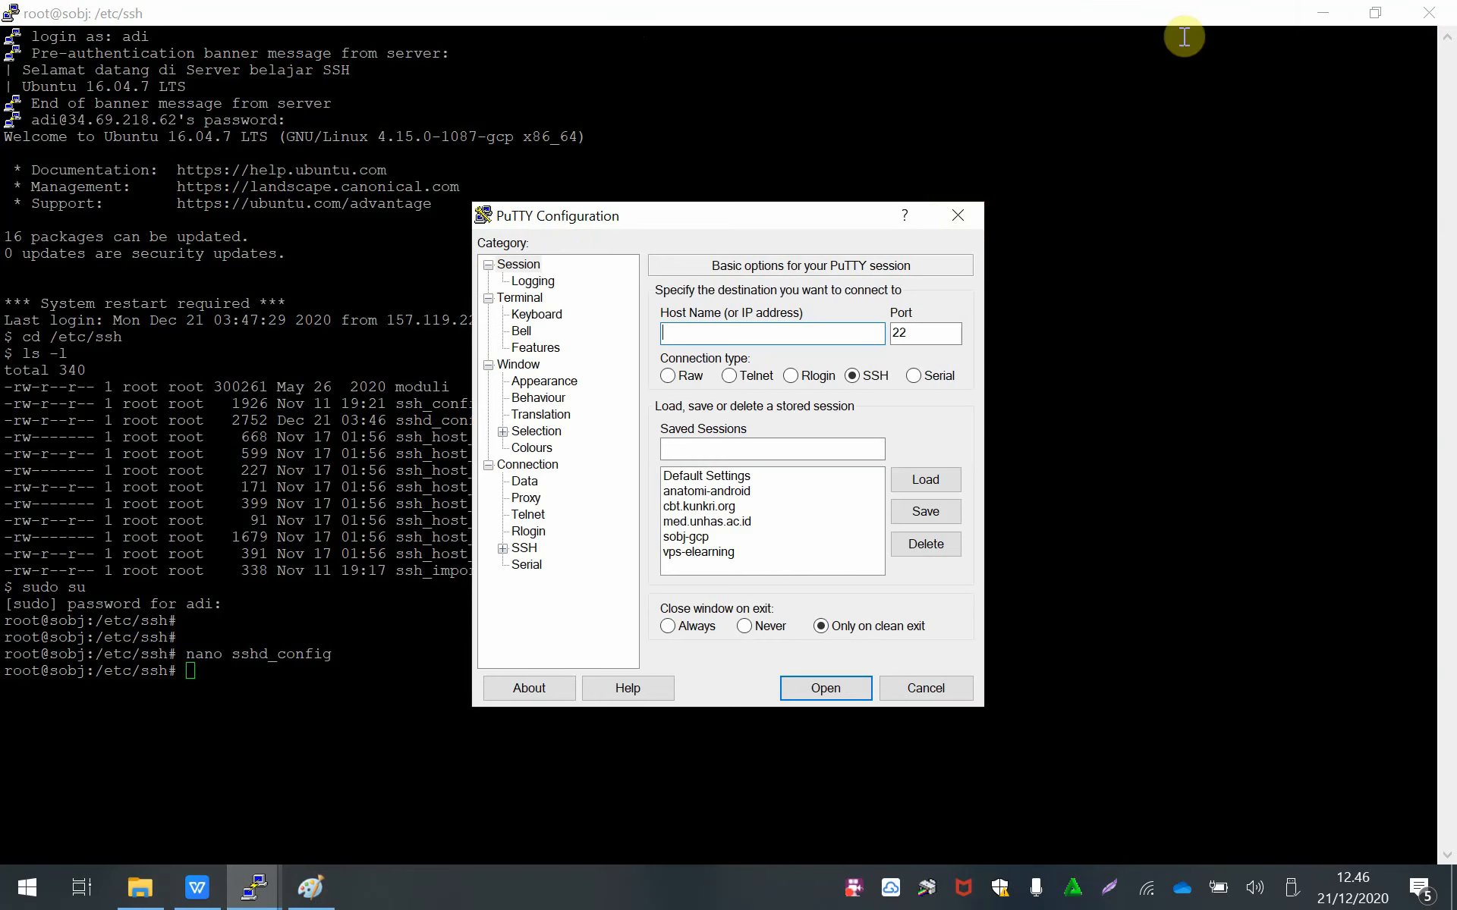
# Step: Close the open PuTTY SSH session and minimize the Paint window, keeping PuTTY Configuration open over the desktop
pyautogui.click(1428, 13)
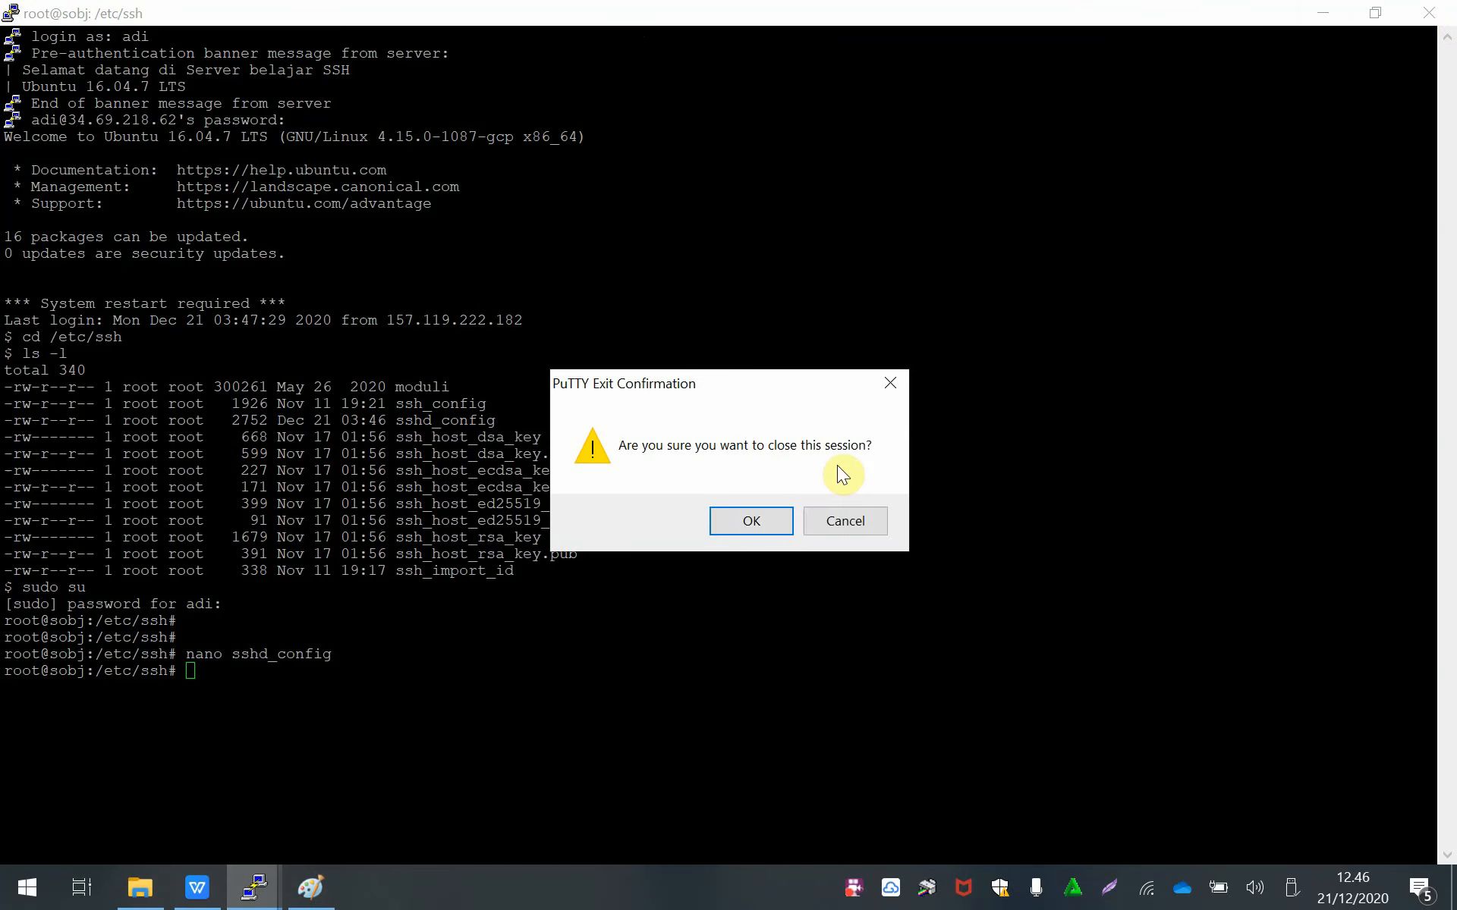
pyautogui.click(773, 519)
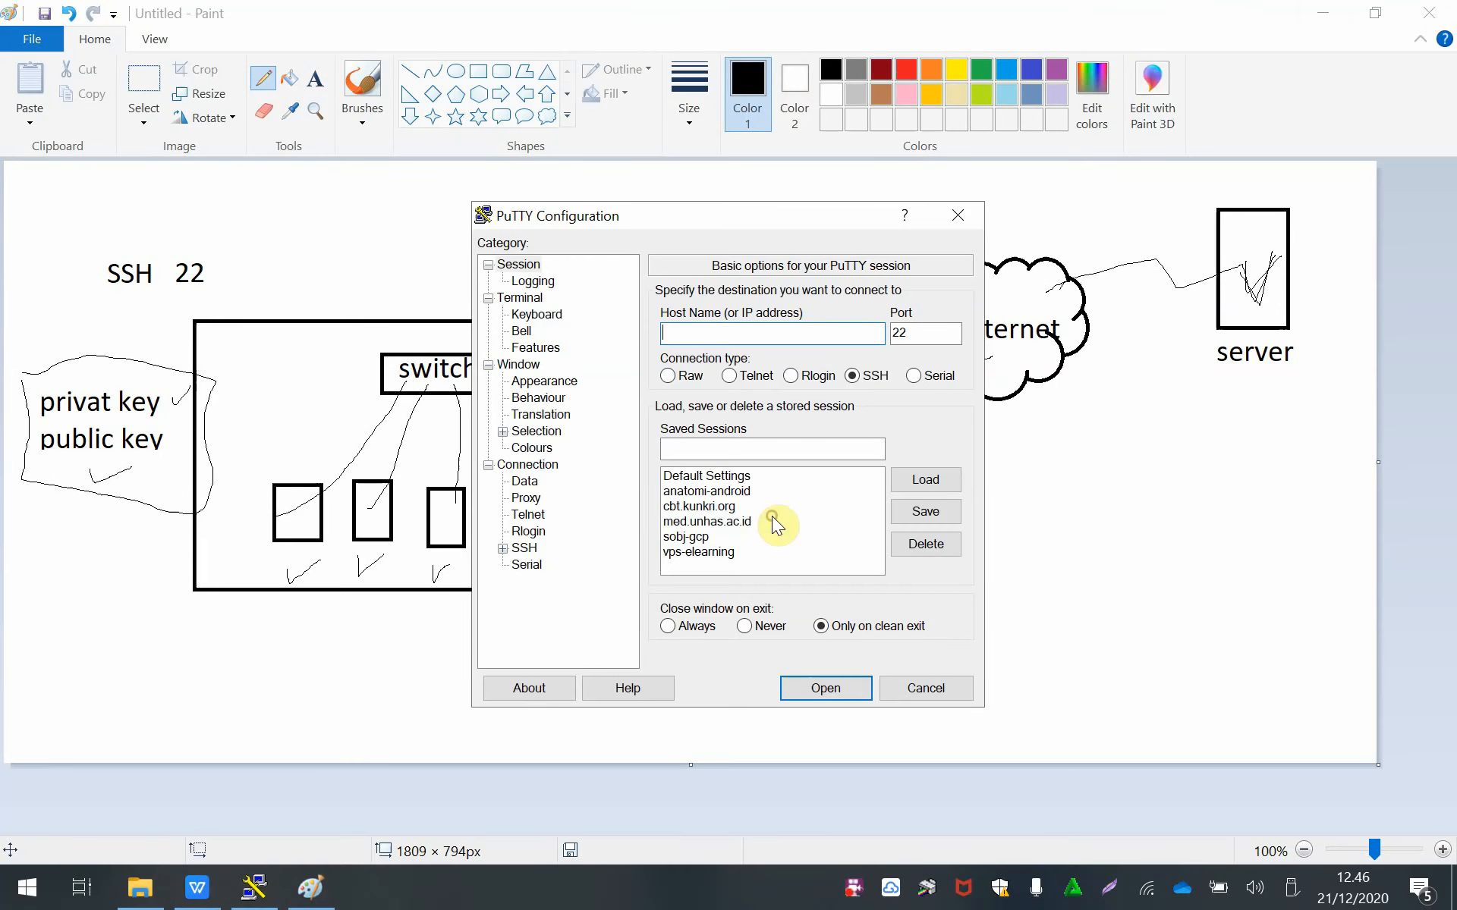
pyautogui.click(1331, 11)
pyautogui.moveTo(725, 222)
pyautogui.mouseDown()
pyautogui.moveTo(725, 194)
pyautogui.moveTo(745, 217)
pyautogui.moveTo(717, 236)
pyautogui.mouseUp()
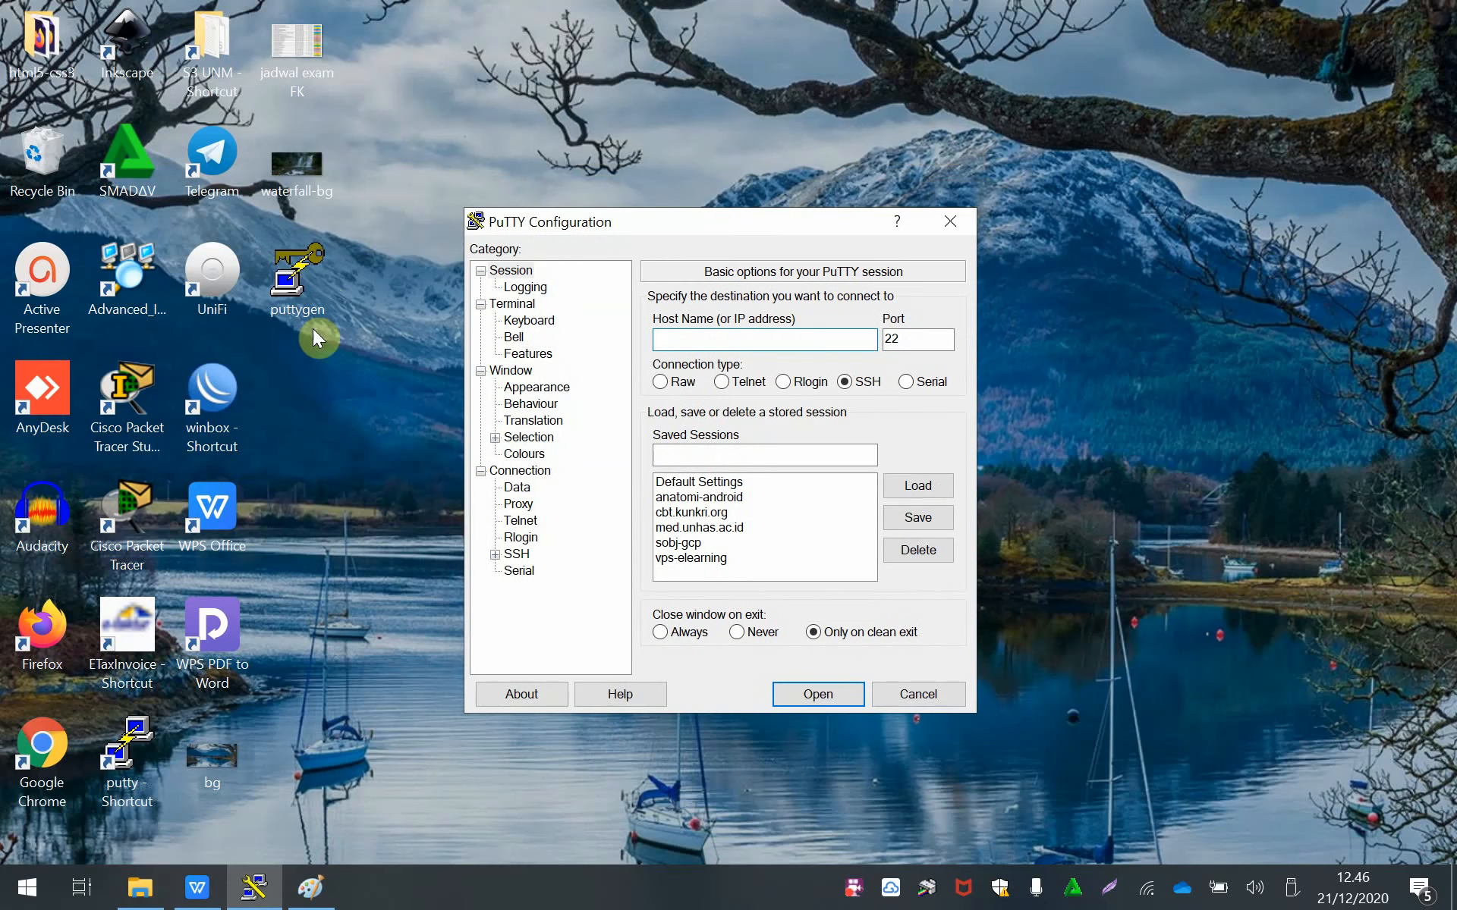
# Step: Switch to PuTTYgen, place it beside the PuTTY Configuration window, and generate a 2048-bit RSA key pair
pyautogui.doubleClick(306, 289)
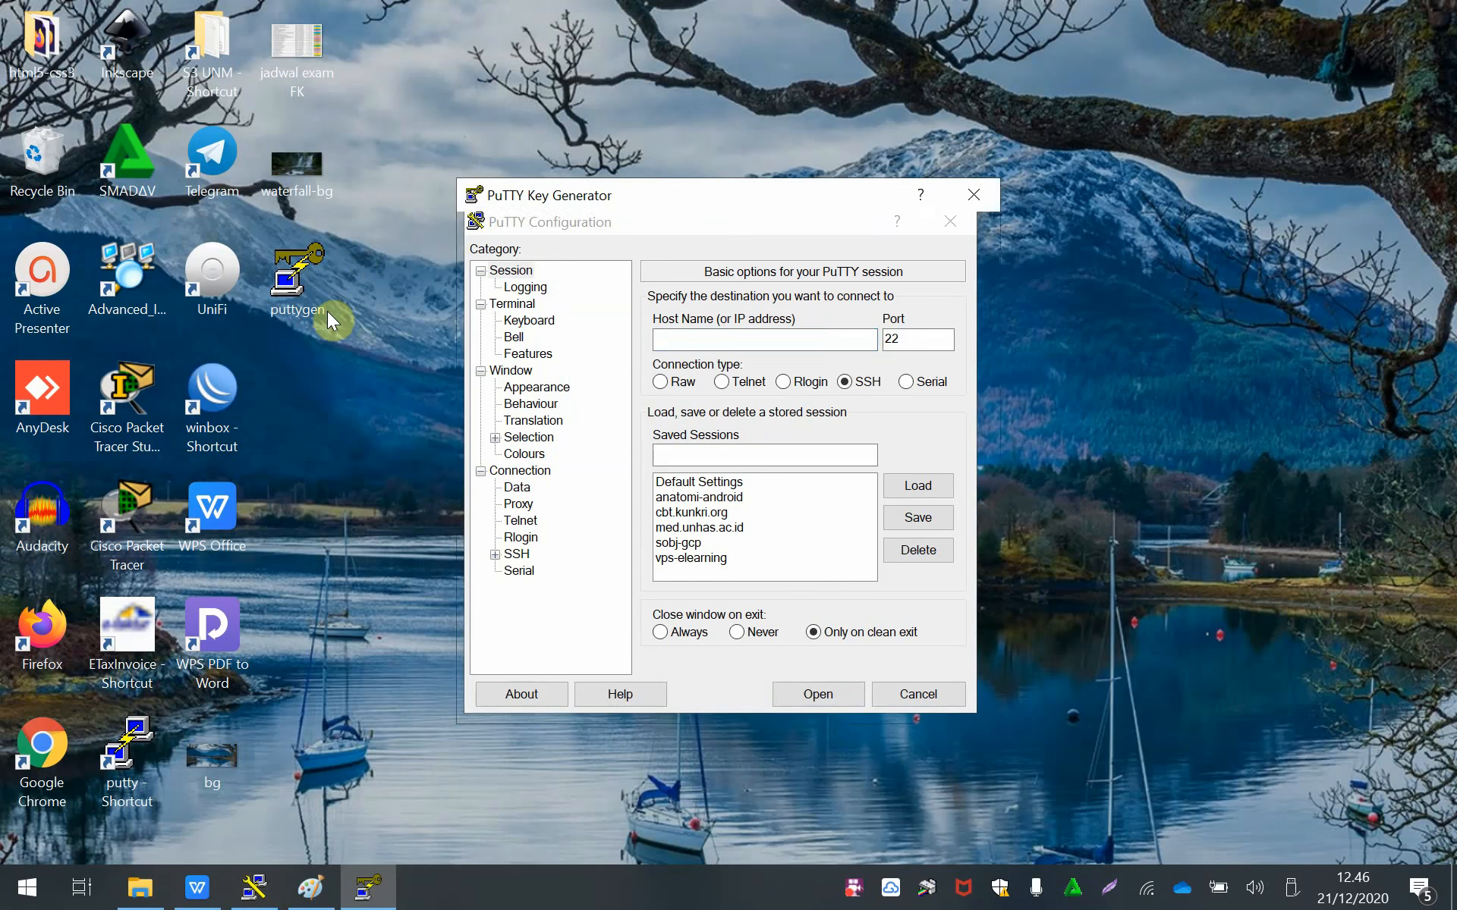
pyautogui.moveTo(723, 185); pyautogui.dragTo(933, 201)
pyautogui.moveTo(585, 221); pyautogui.dragTo(202, 196)
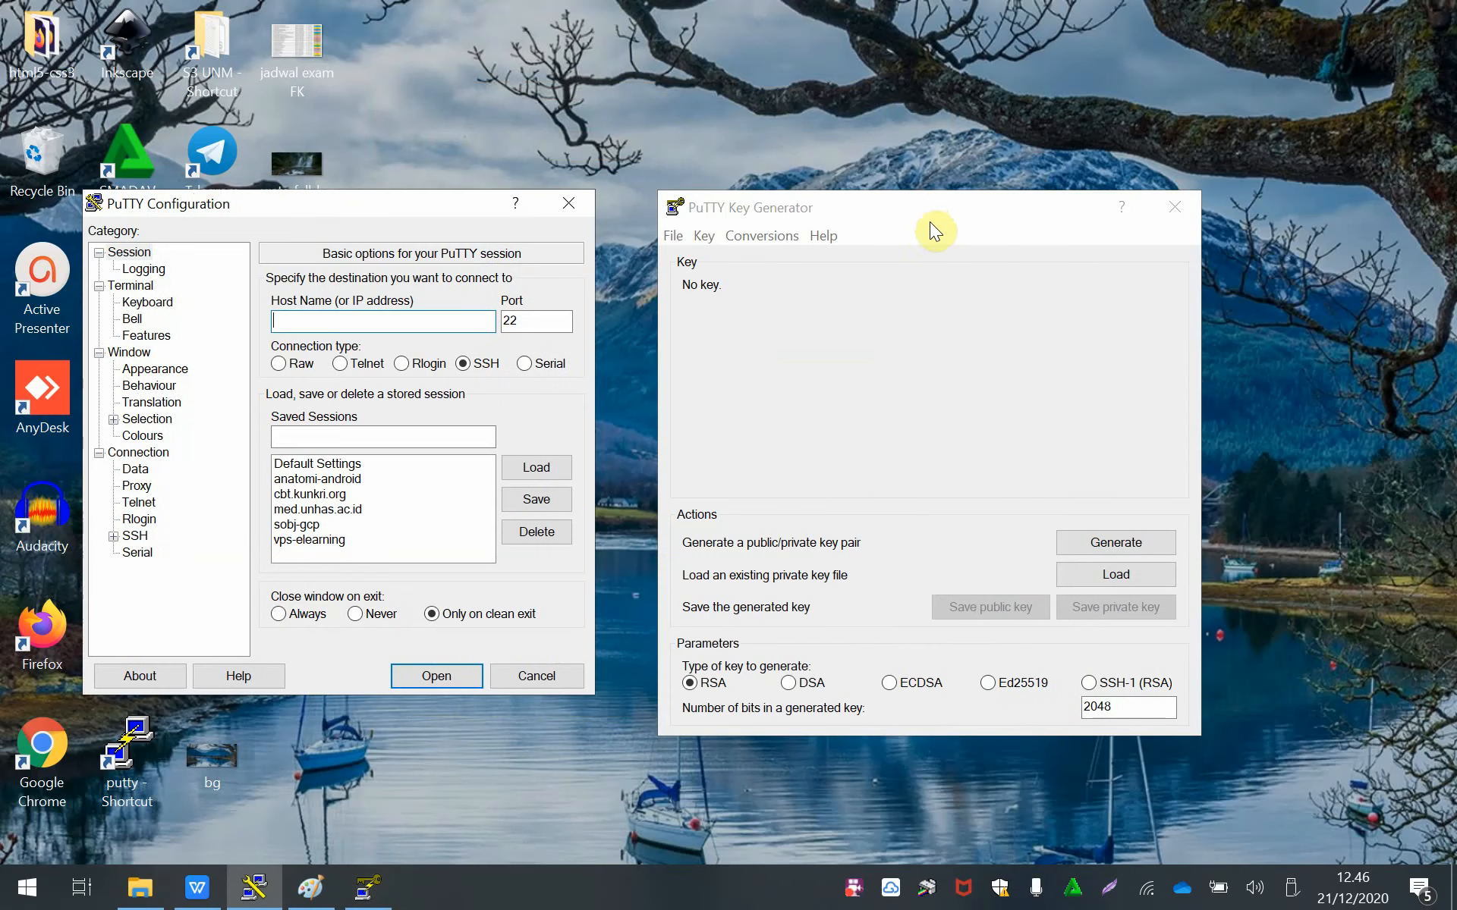
pyautogui.moveTo(930, 221); pyautogui.dragTo(919, 179)
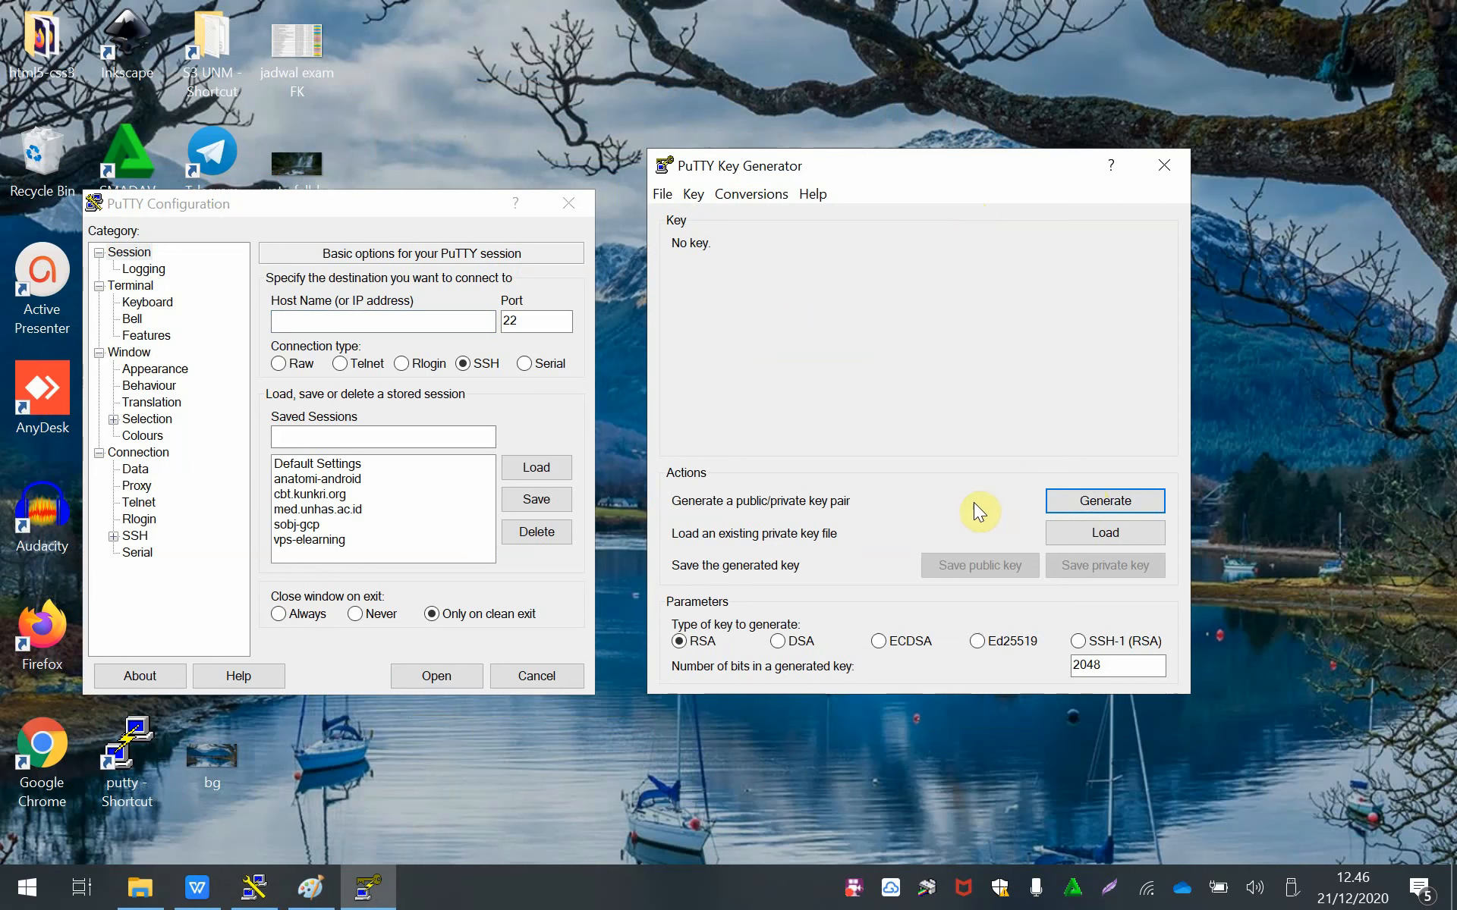
pyautogui.click(1109, 502)
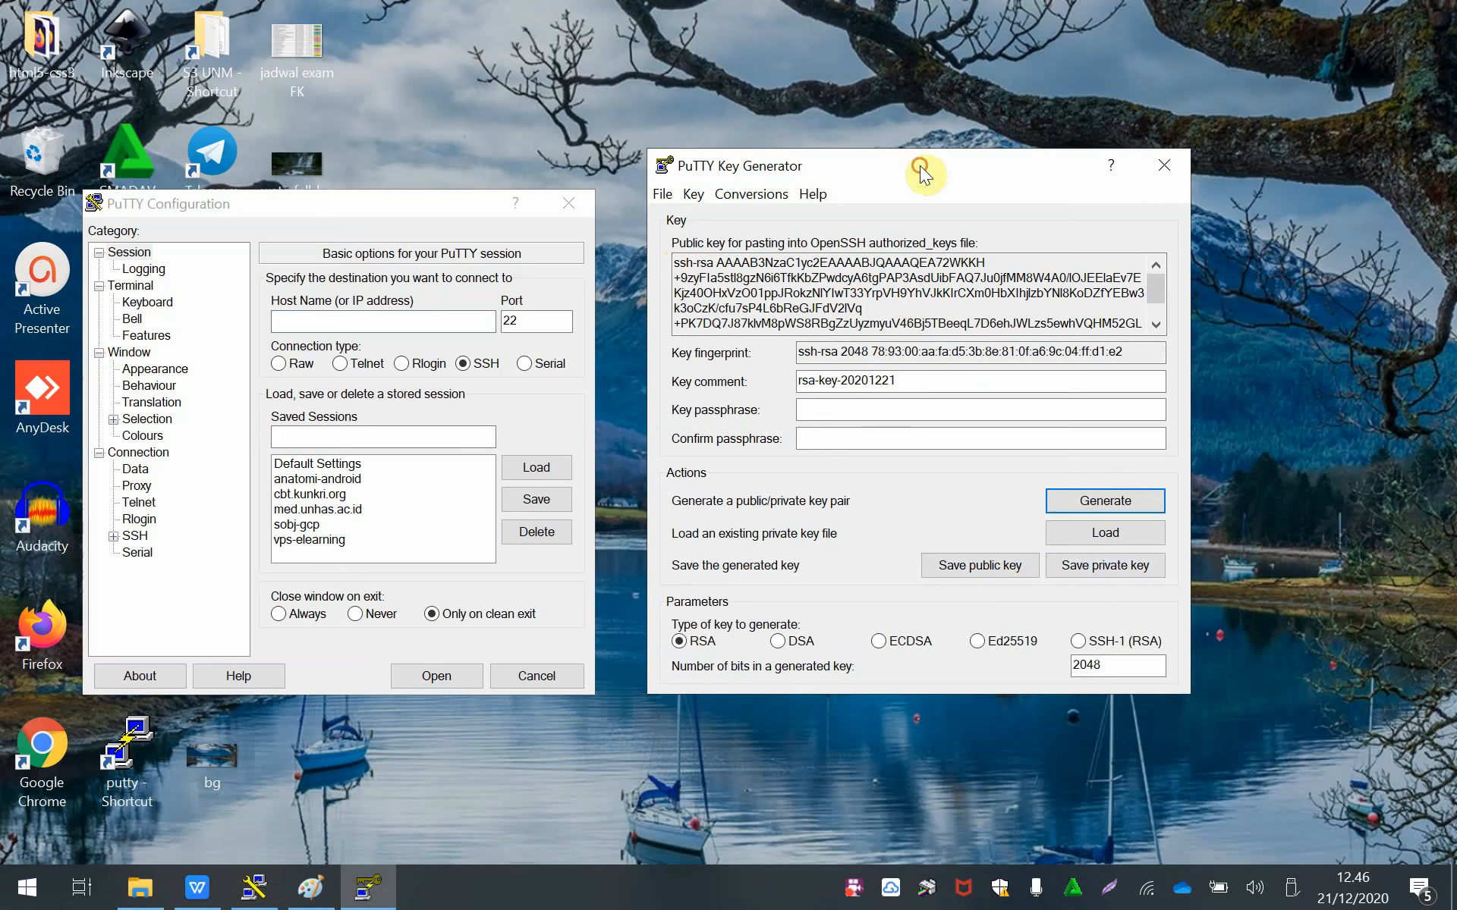
pyautogui.moveTo(920, 165); pyautogui.dragTo(928, 157)
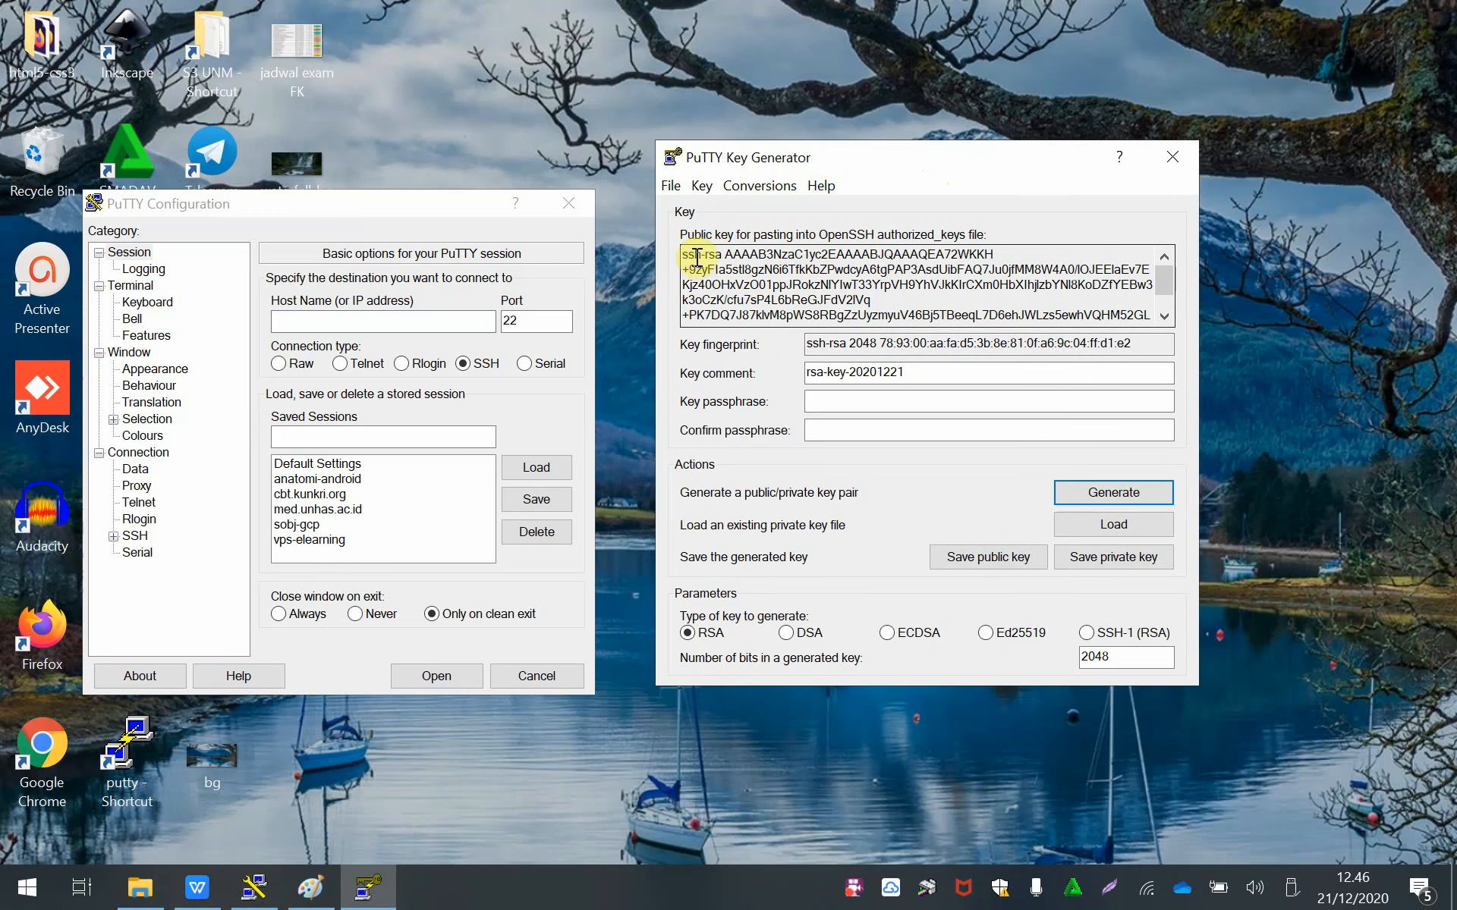
# Step: Copy the entire generated public key for the OpenSSH authorized_keys file to the clipboard
pyautogui.moveTo(683, 255); pyautogui.dragTo(1171, 315)
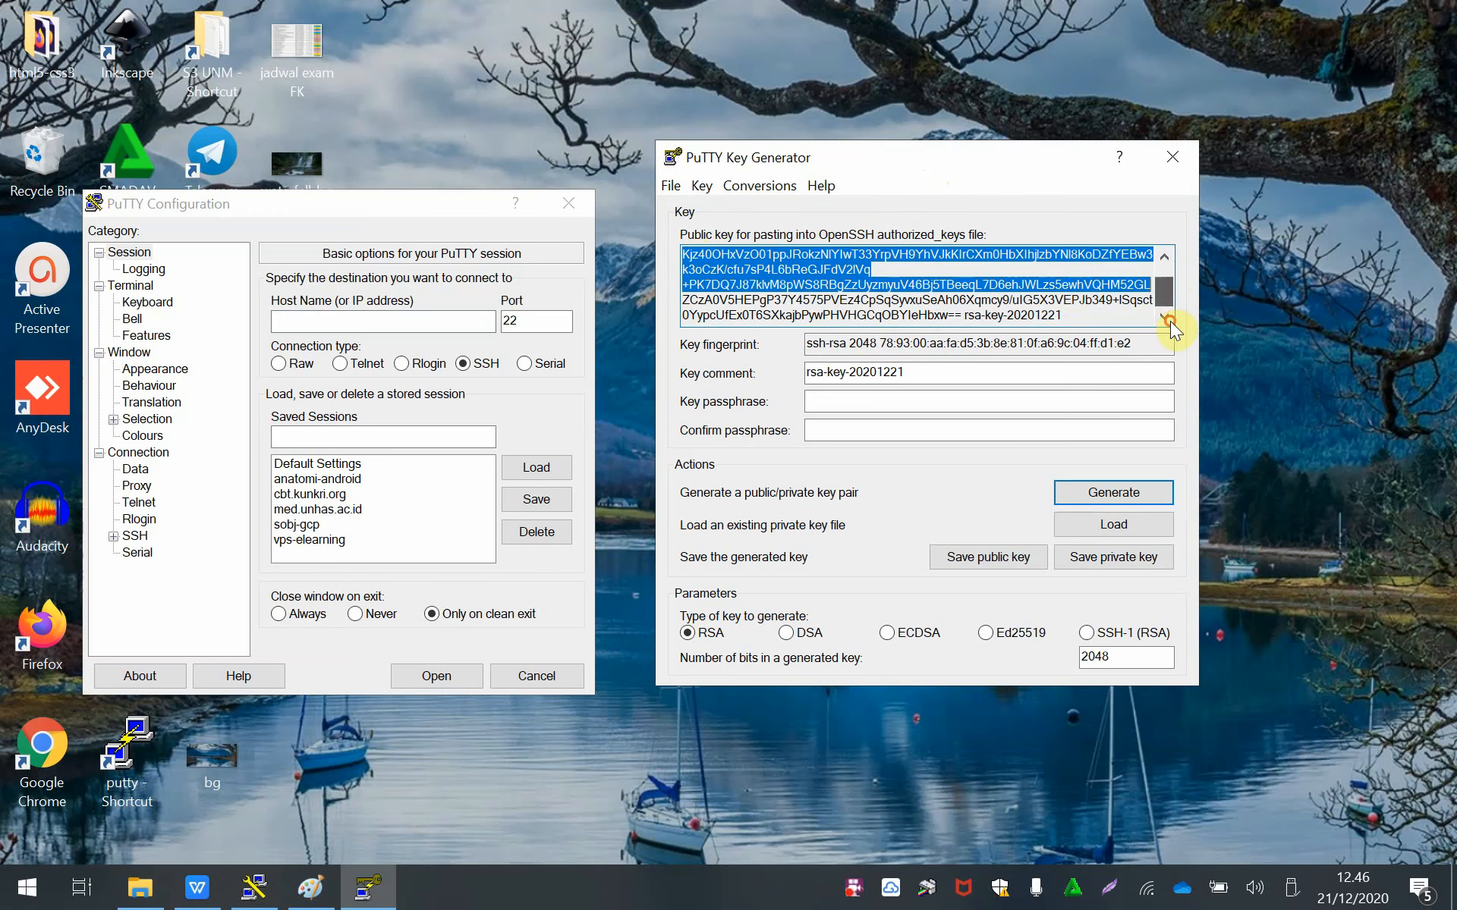
pyautogui.rightClick(825, 289)
pyautogui.click(669, 435)
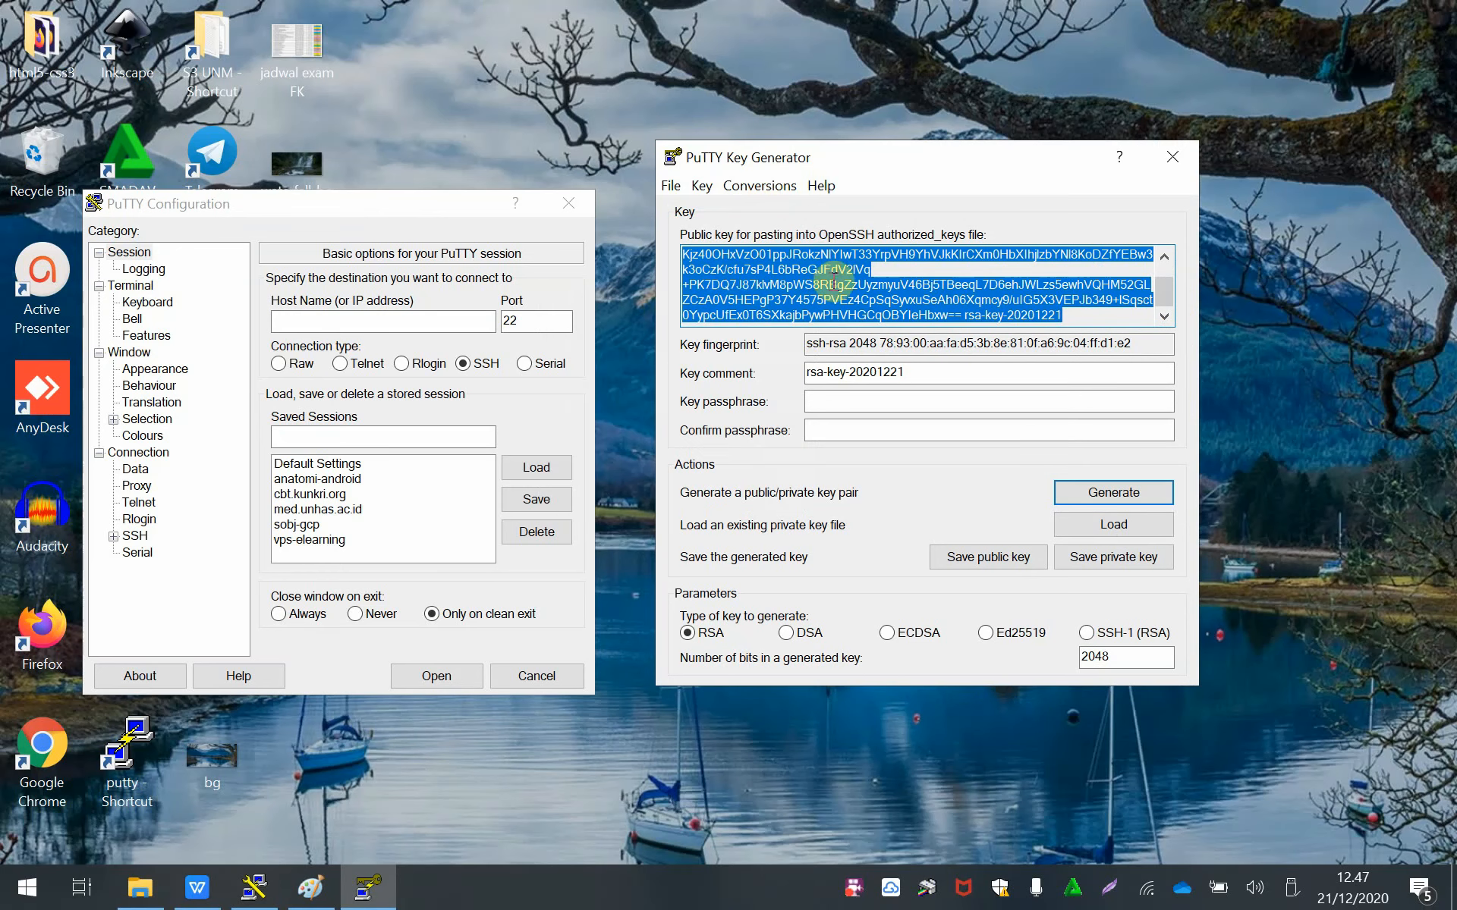
pyautogui.rightClick(758, 277)
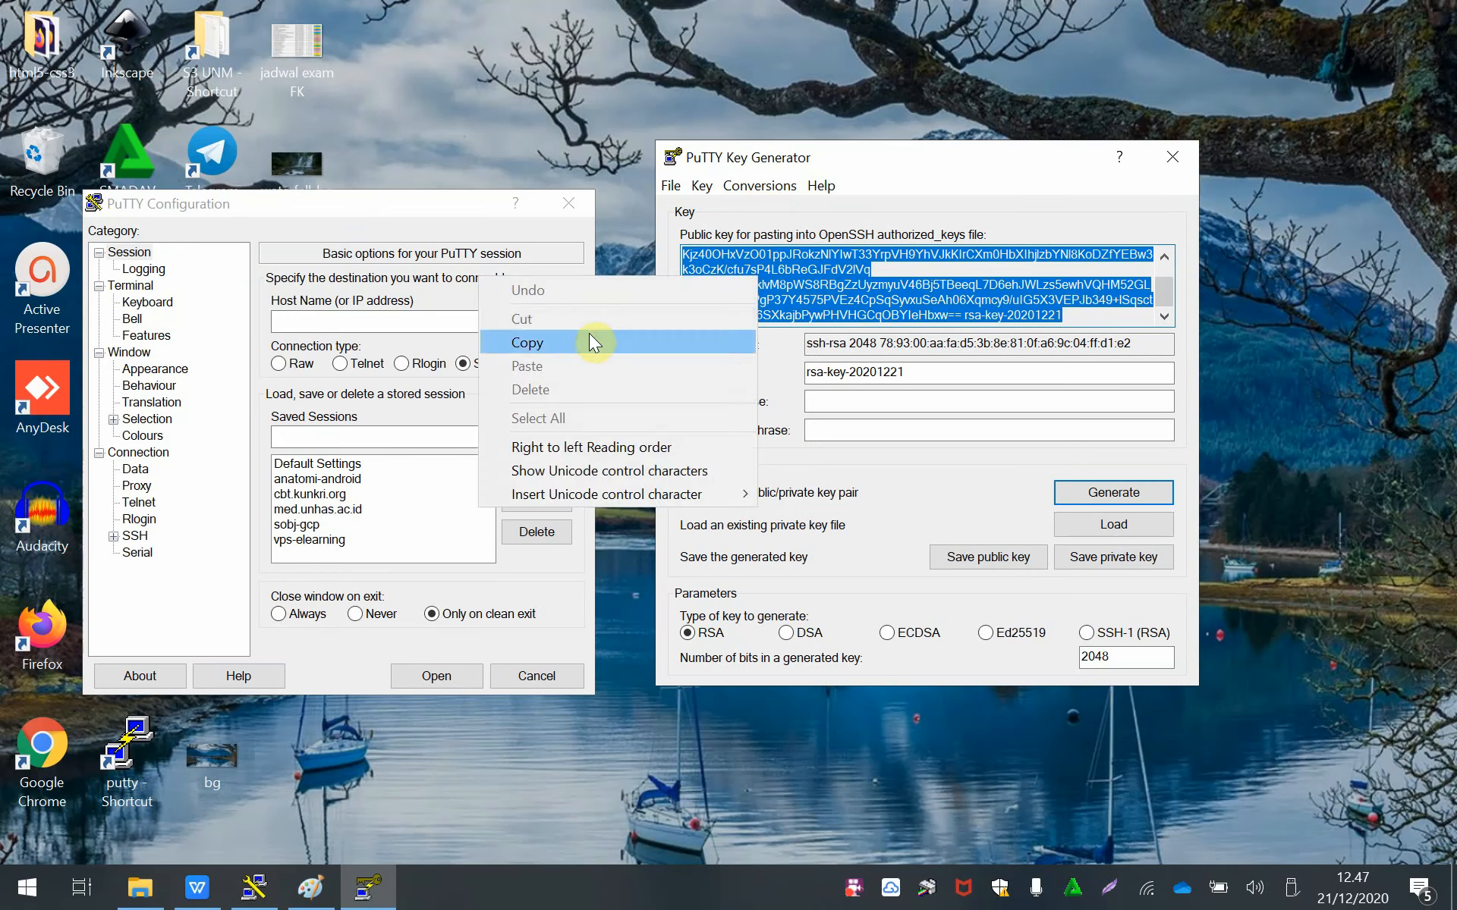
pyautogui.click(592, 343)
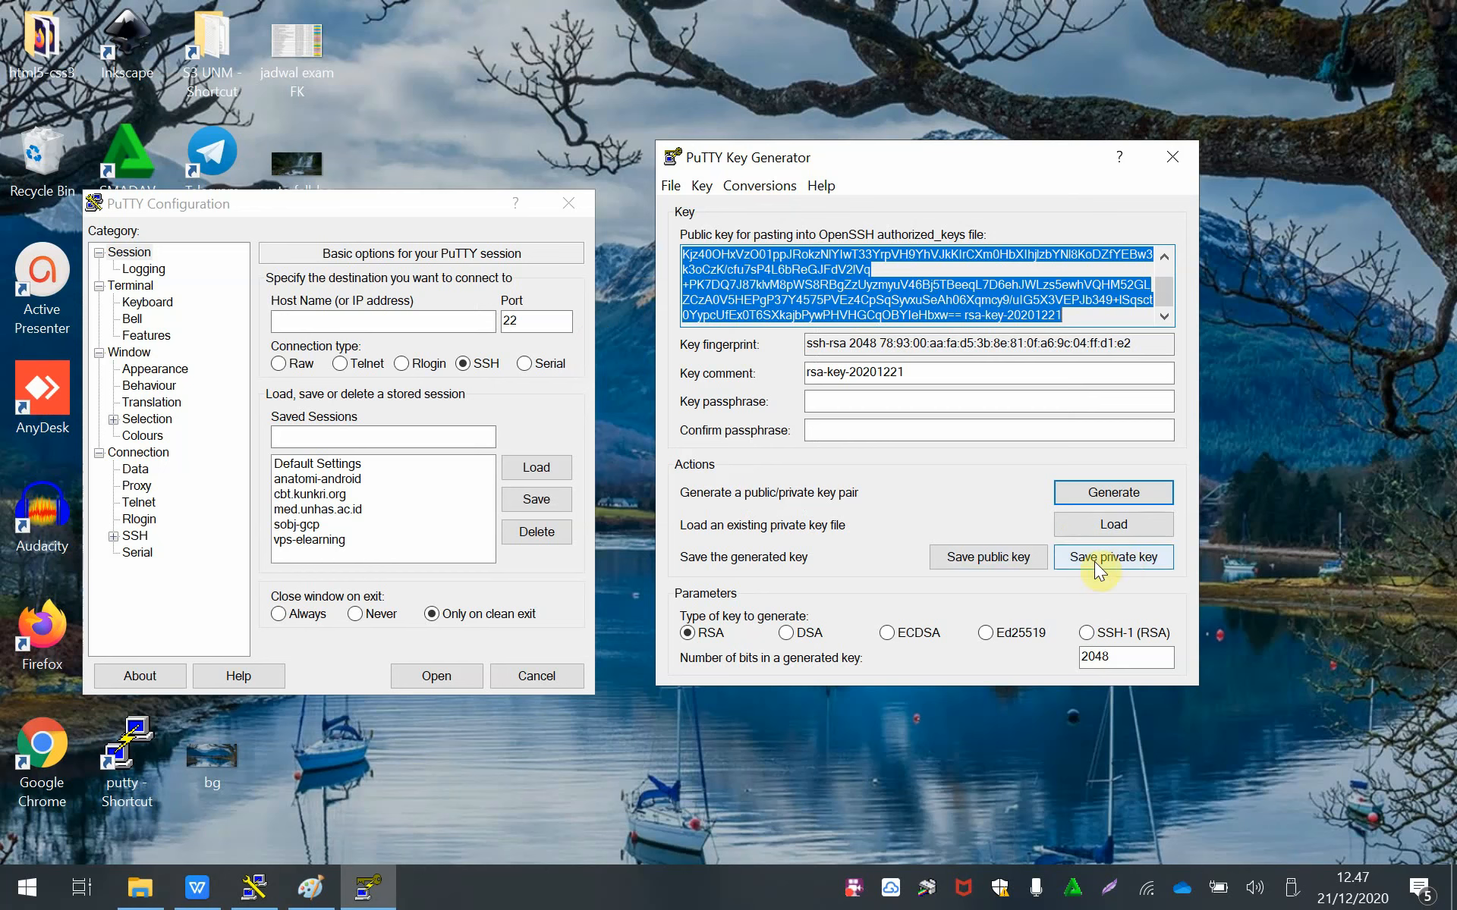
pyautogui.rightClick(774, 274)
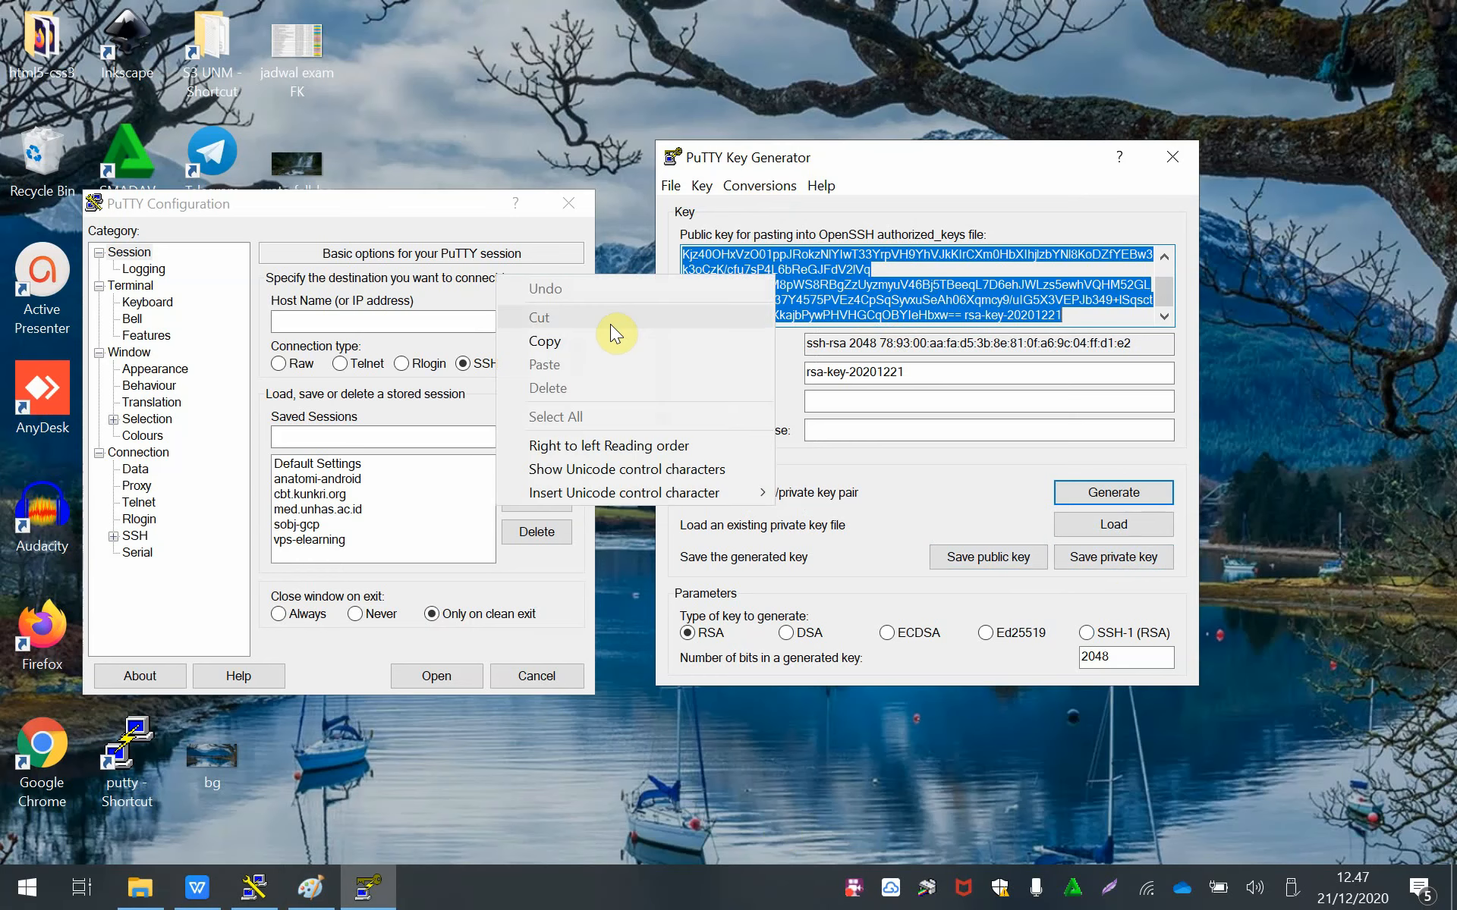
pyautogui.click(616, 349)
# Step: Move PuTTY Configuration clear of the desktop shortcuts, switch to Google Chrome, and open console.cloud.google.com
pyautogui.click(254, 887)
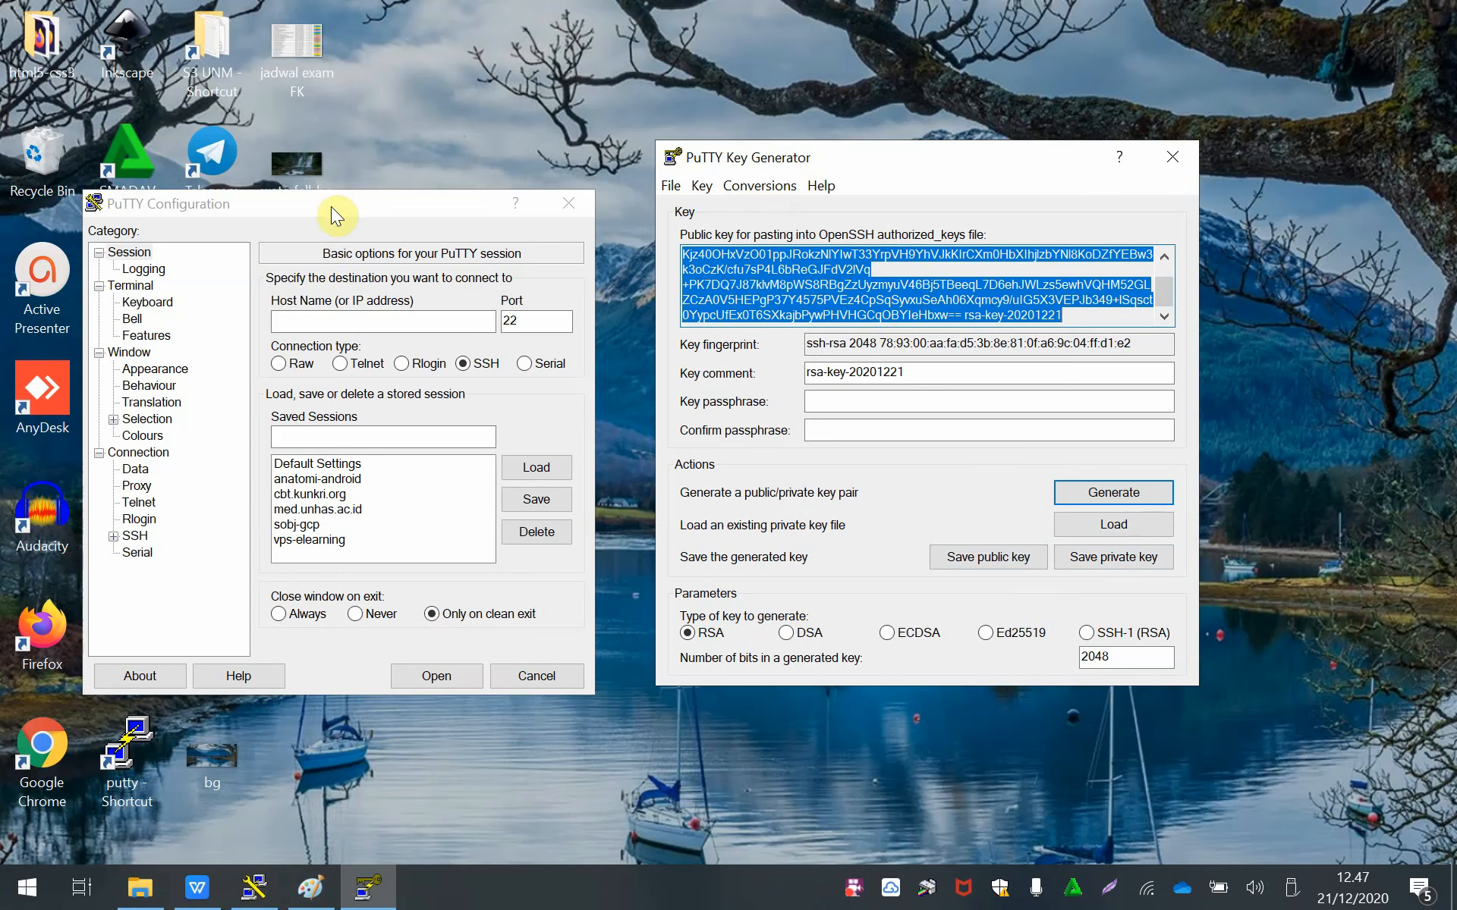
pyautogui.moveTo(323, 197); pyautogui.dragTo(1067, 379)
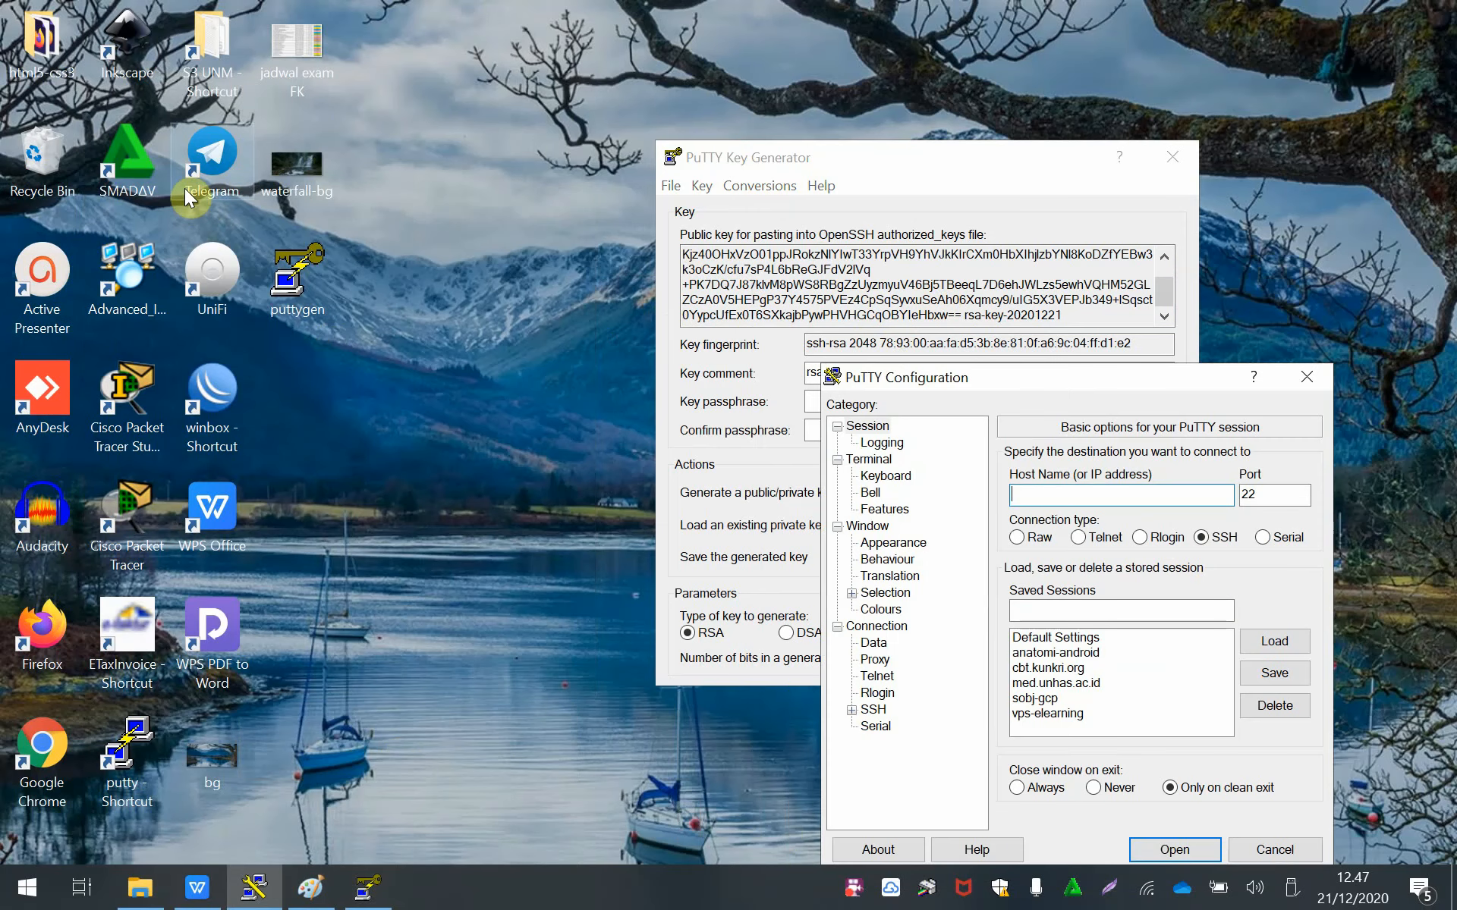
pyautogui.click(46, 758)
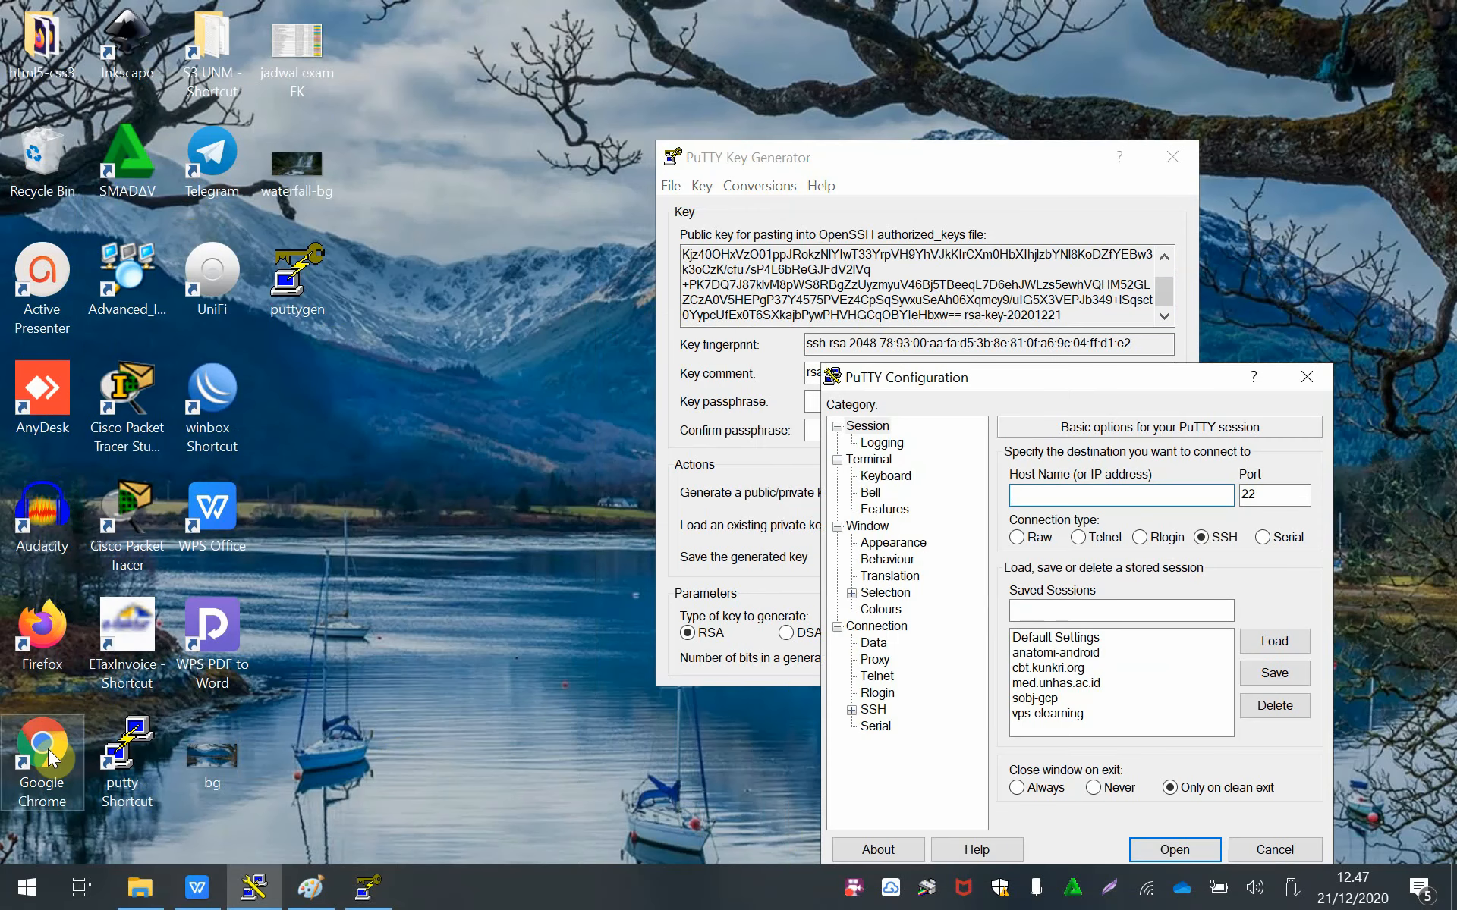
pyautogui.click(798, 286)
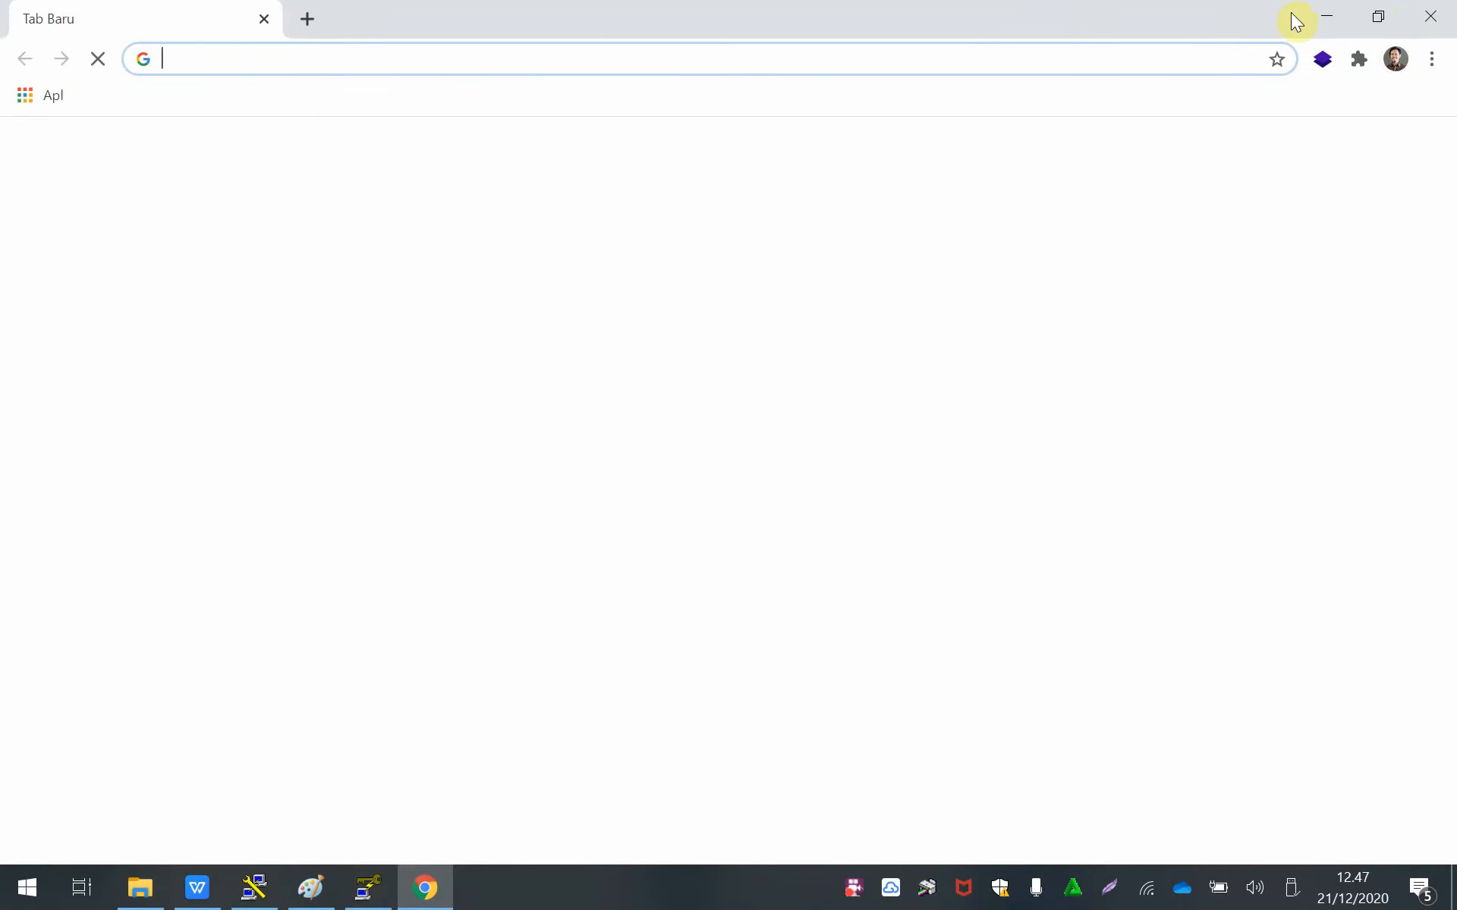
pyautogui.click(1330, 20)
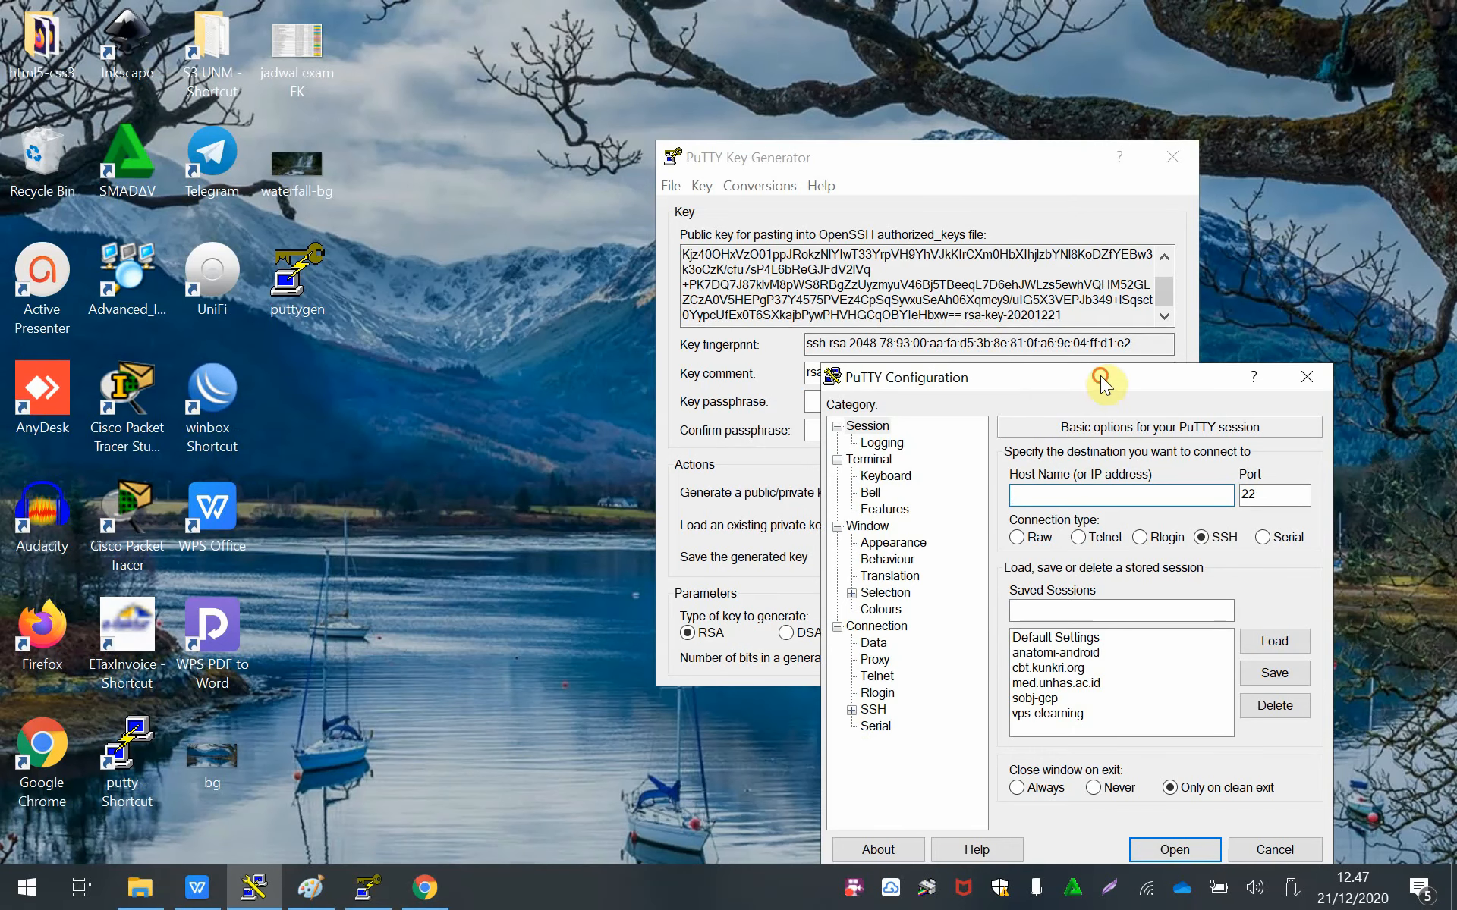
pyautogui.moveTo(1101, 385); pyautogui.dragTo(686, 218)
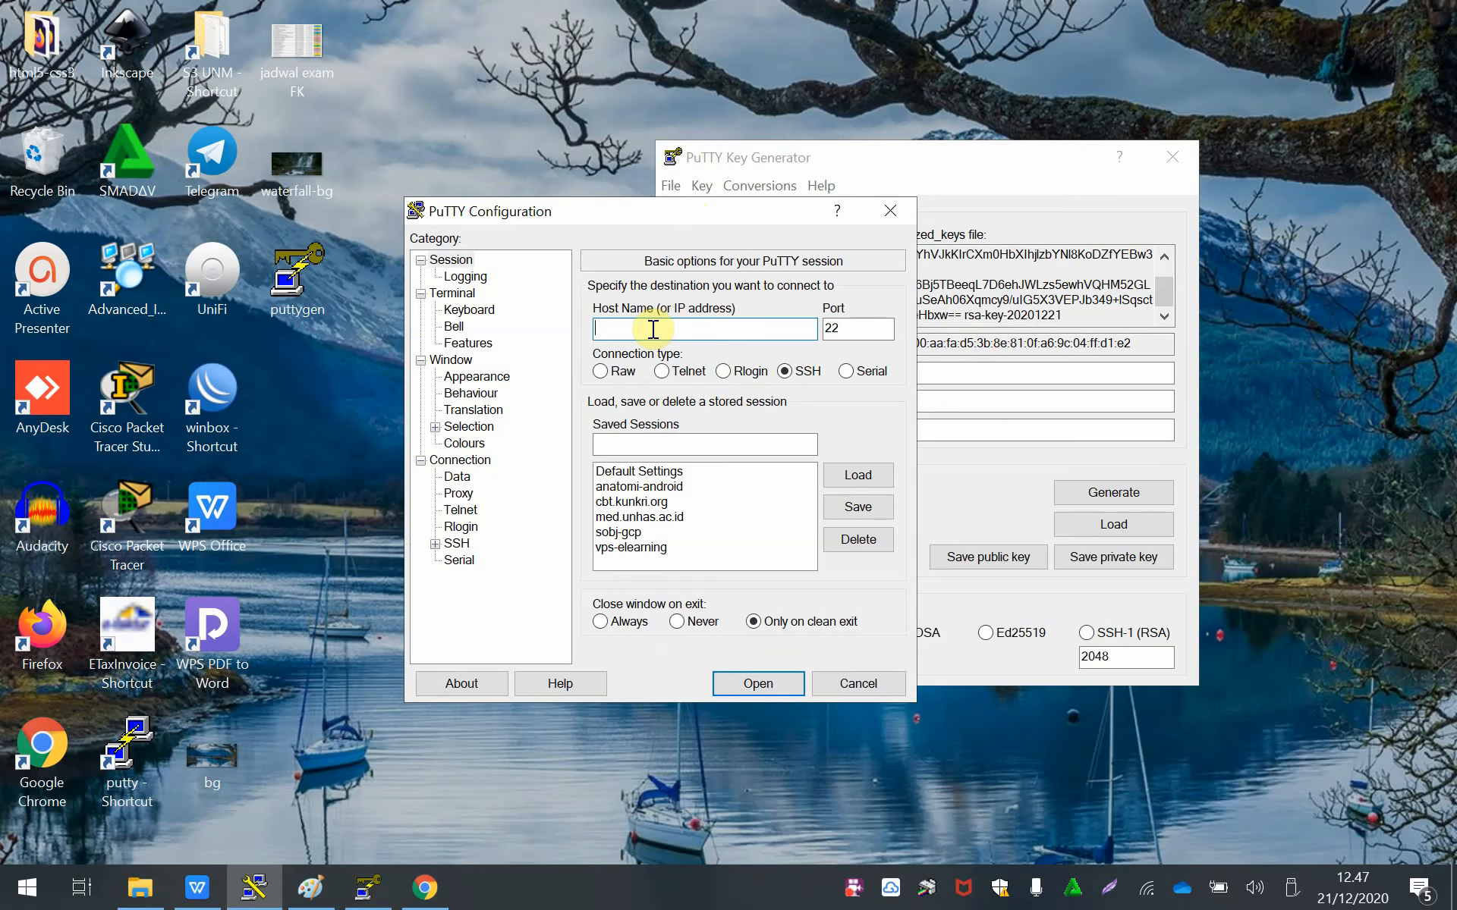
pyautogui.click(431, 890)
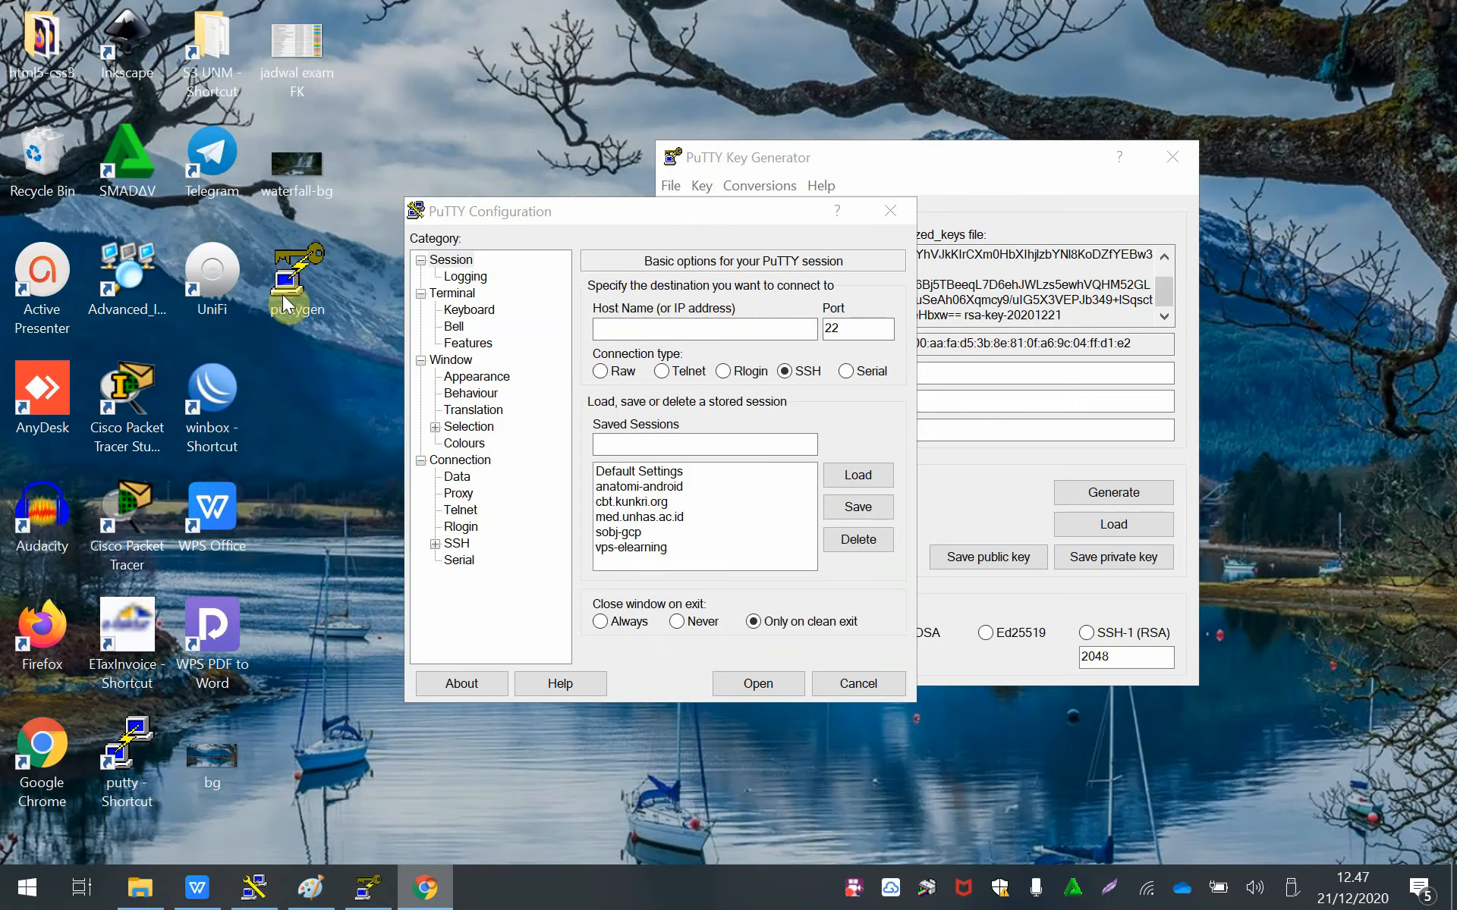
pyautogui.write('console.cloud.google.com')
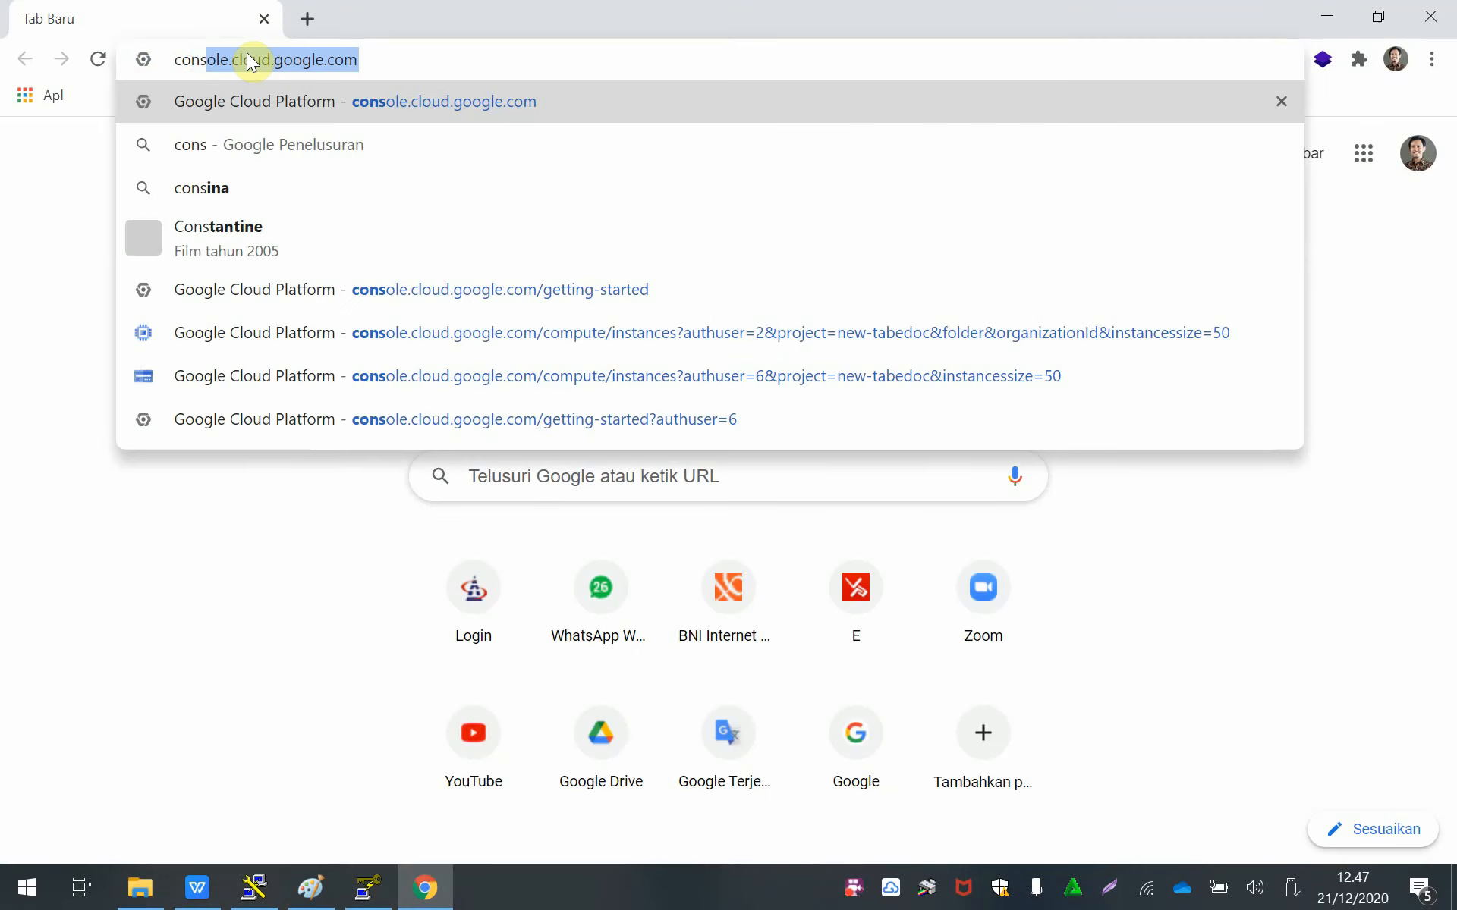
pyautogui.press('Return')
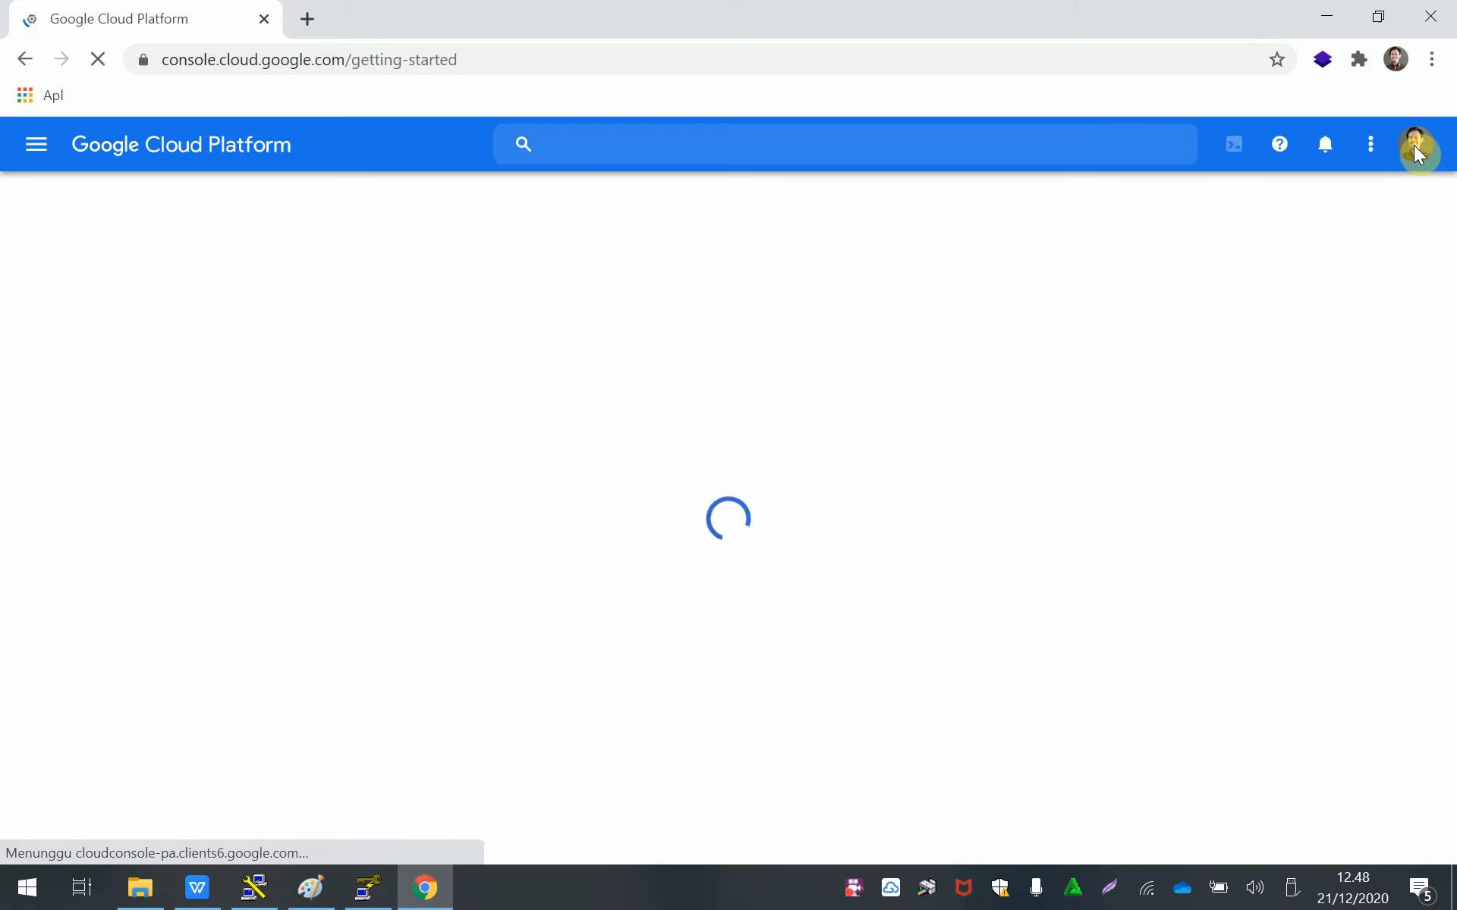
# Step: Switch the Cloud console to the second alternative Google account listed and close the original account's browser tab
pyautogui.click(1416, 149)
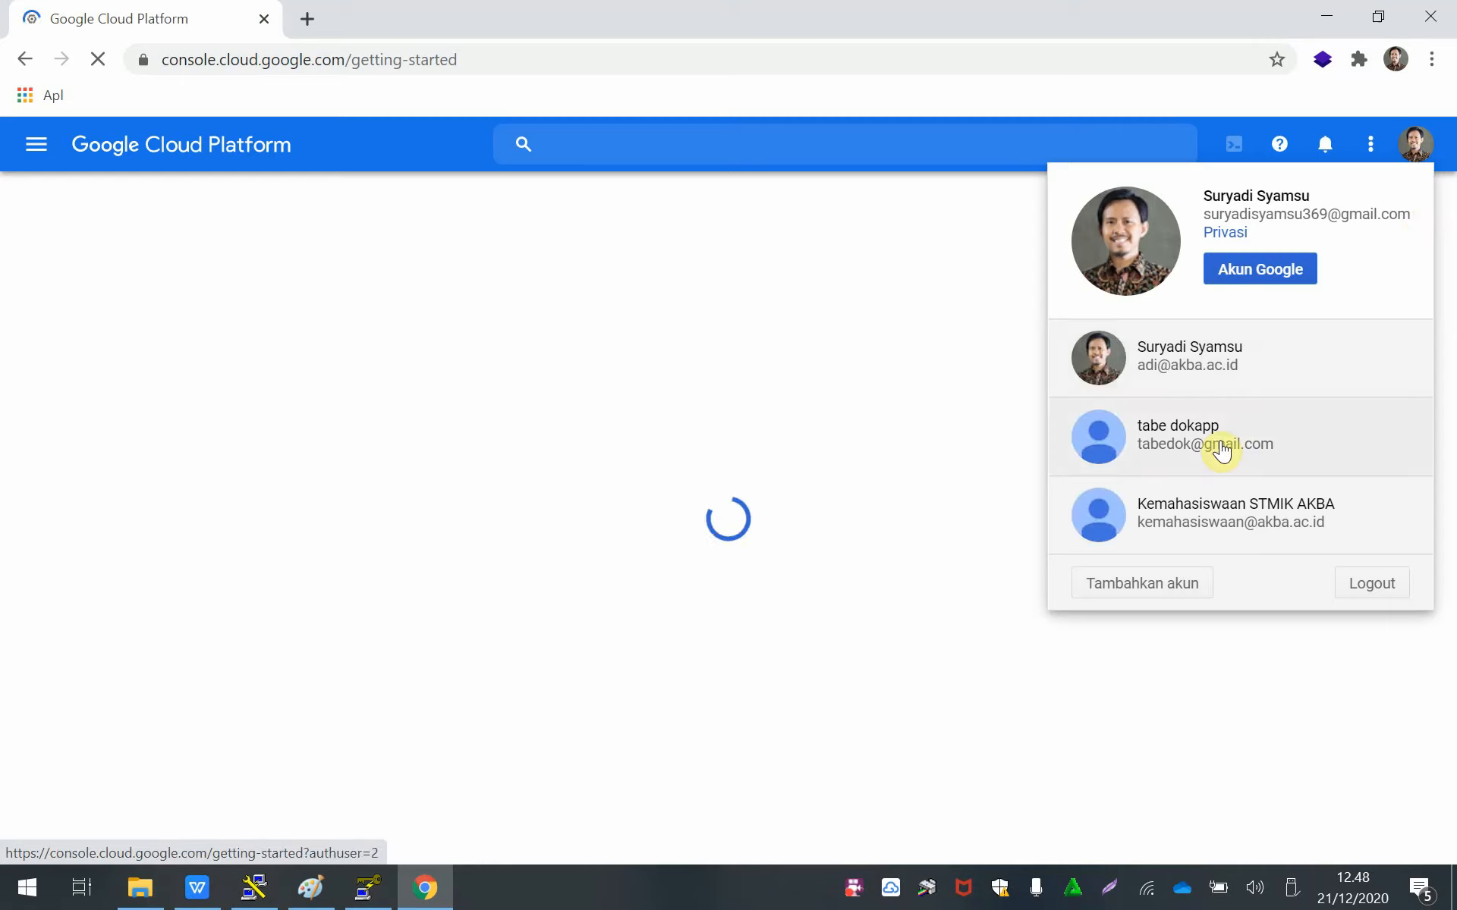
pyautogui.click(1222, 451)
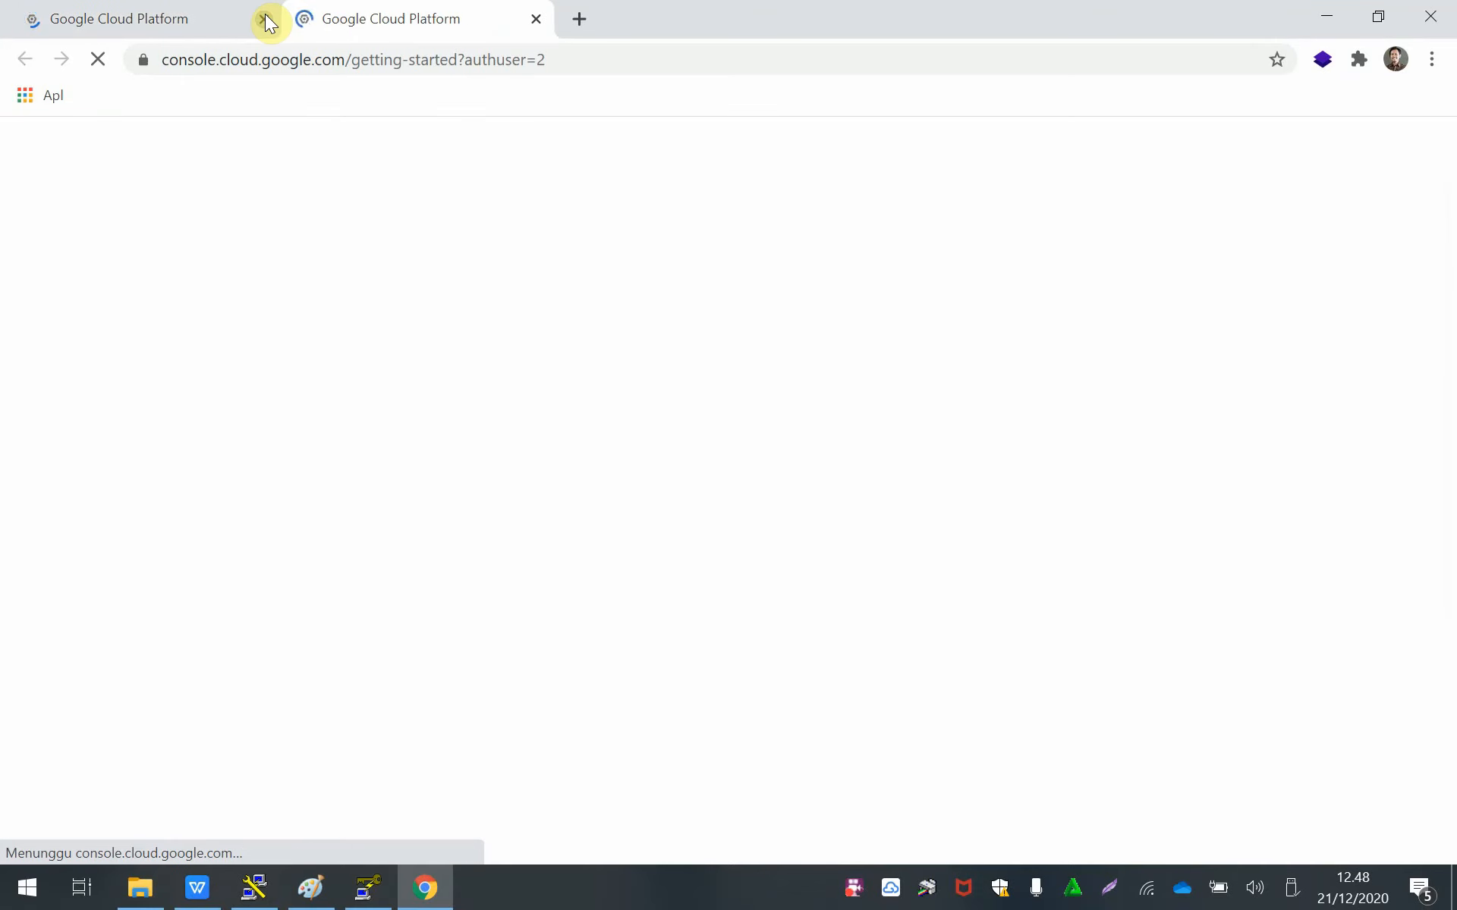
pyautogui.click(264, 19)
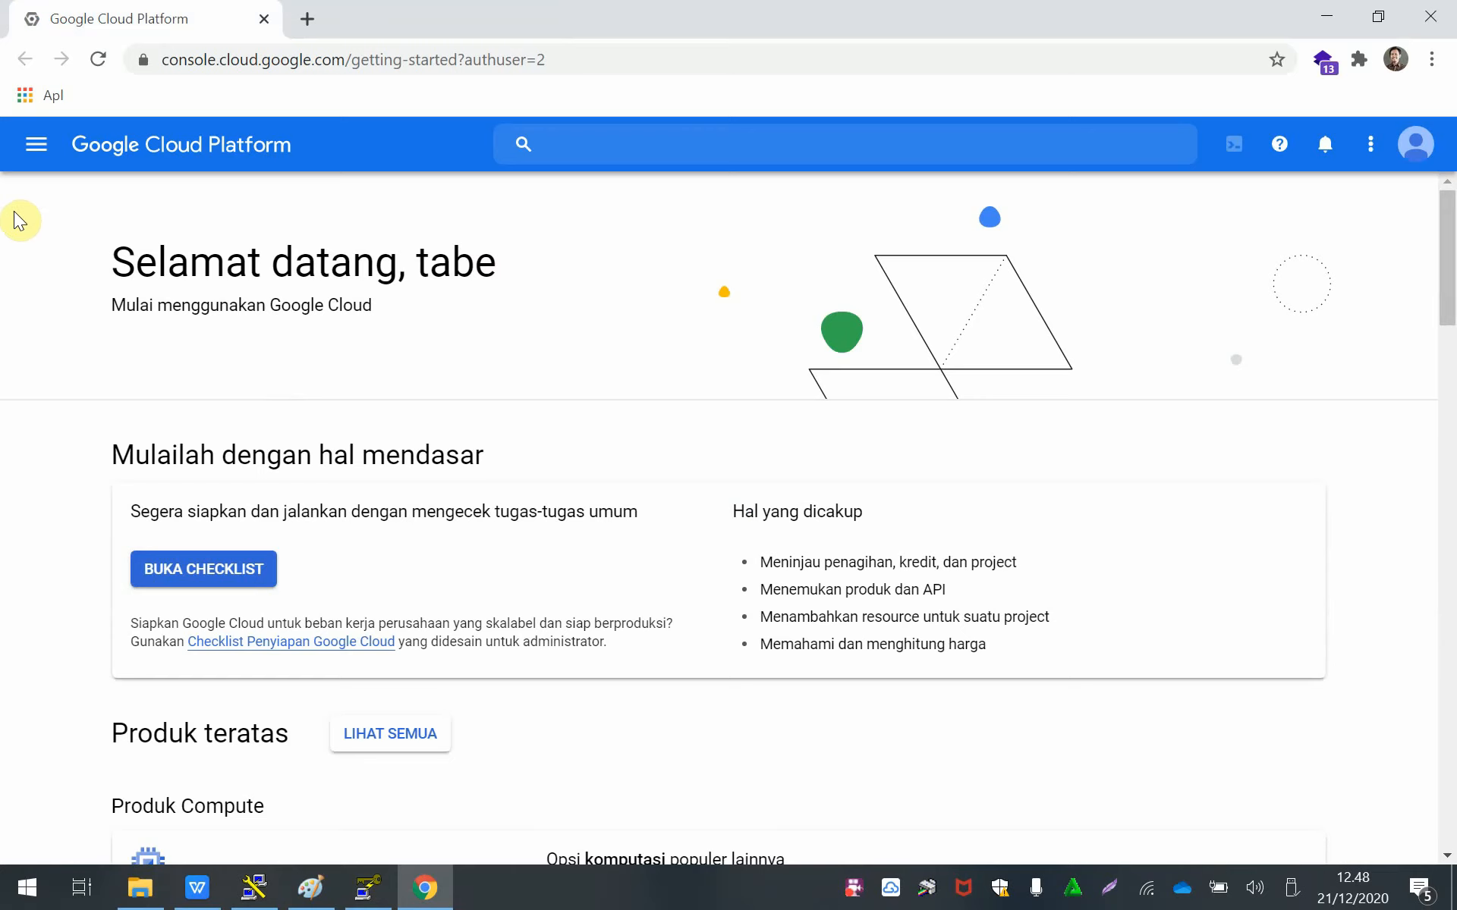
pyautogui.click(30, 156)
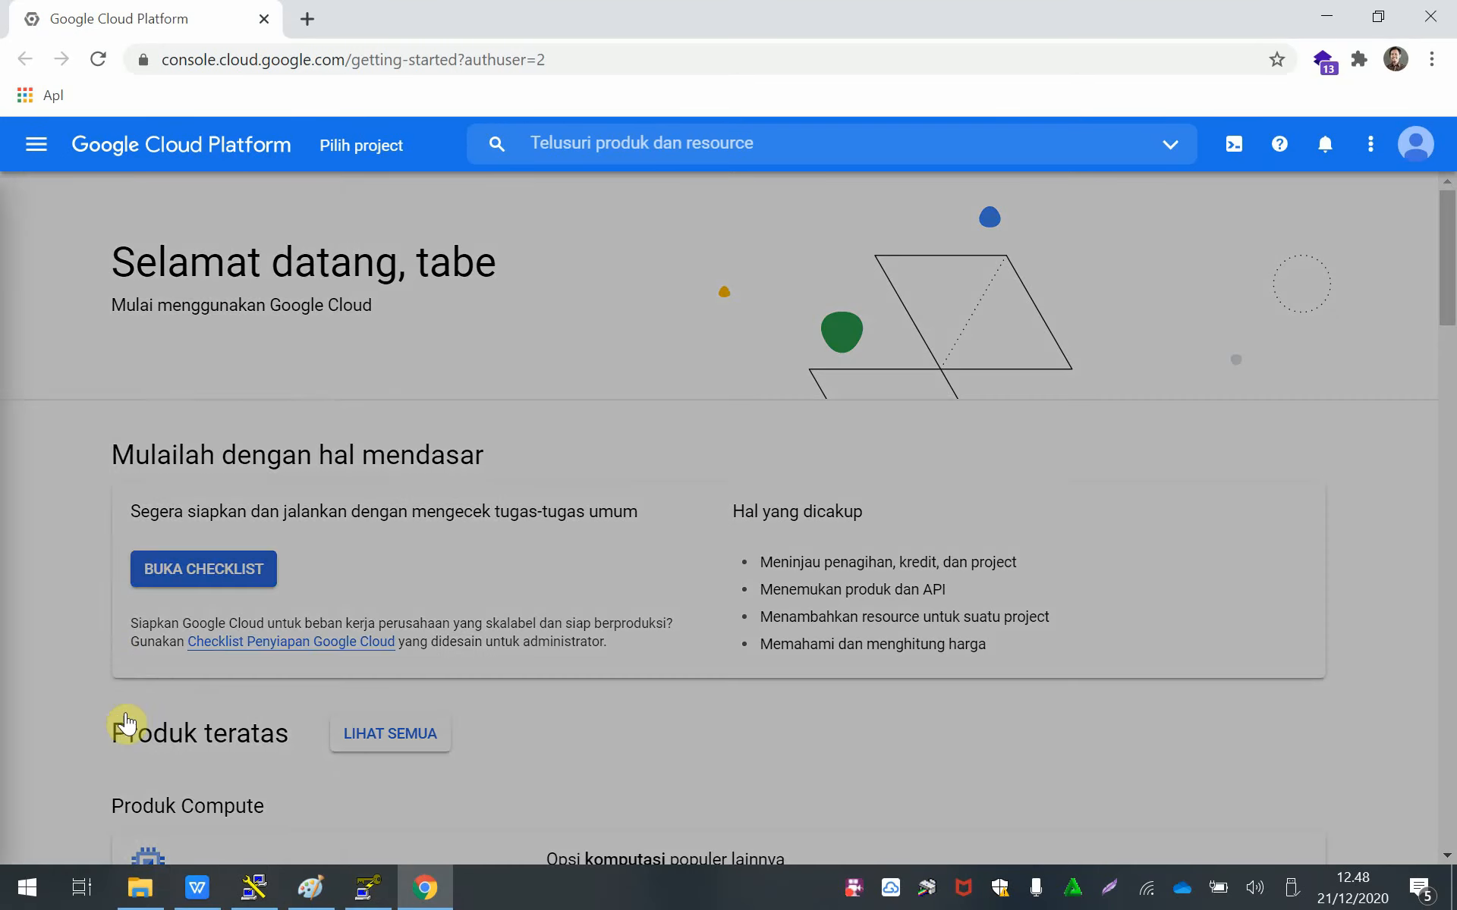
pyautogui.scroll(-2, 152, 778)
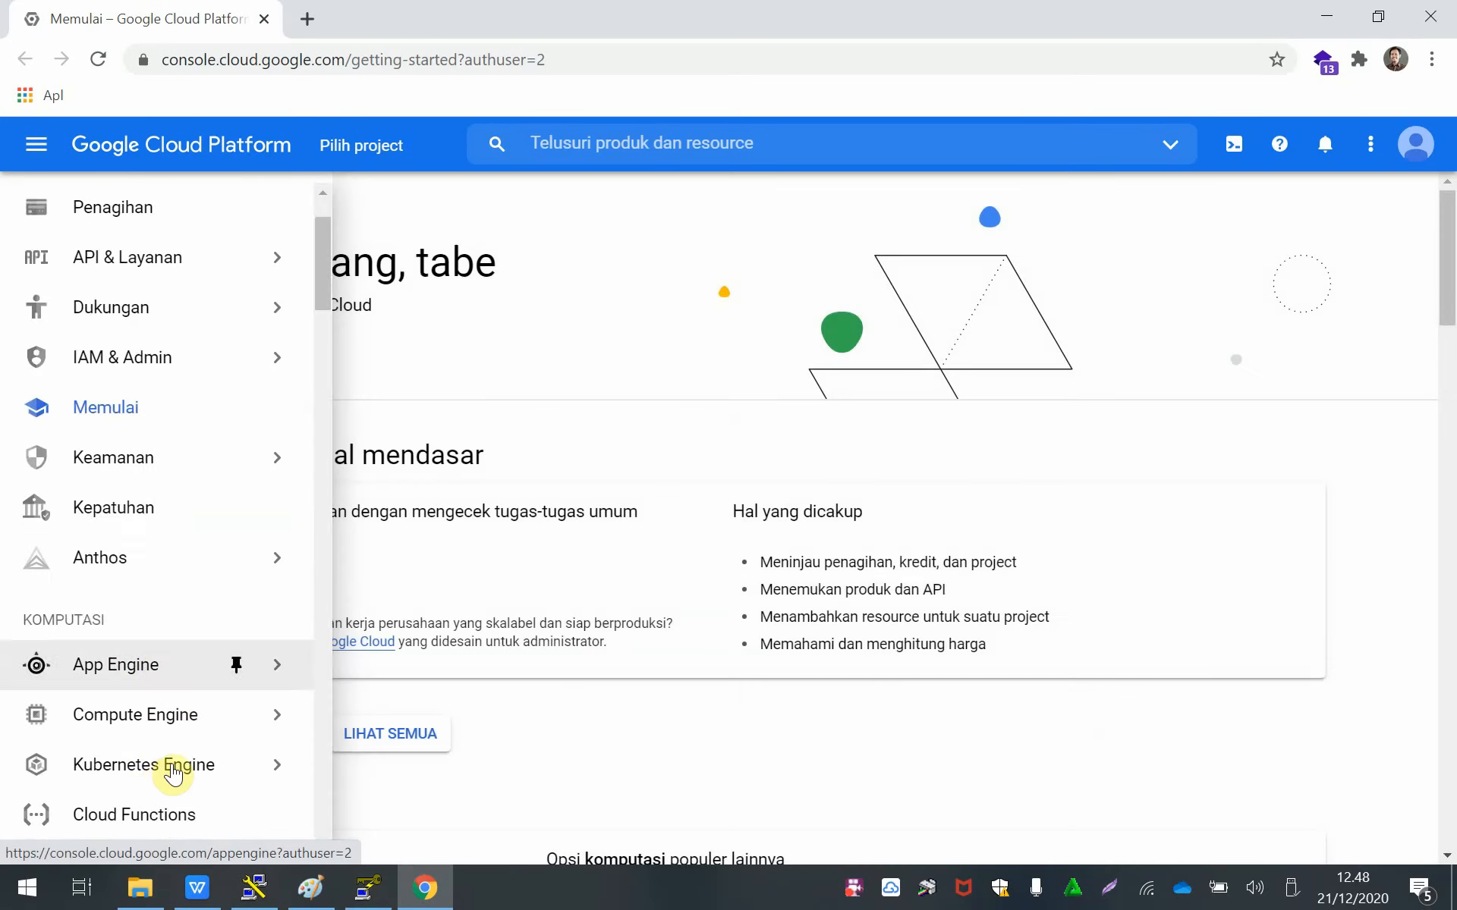
pyautogui.click(38, 203)
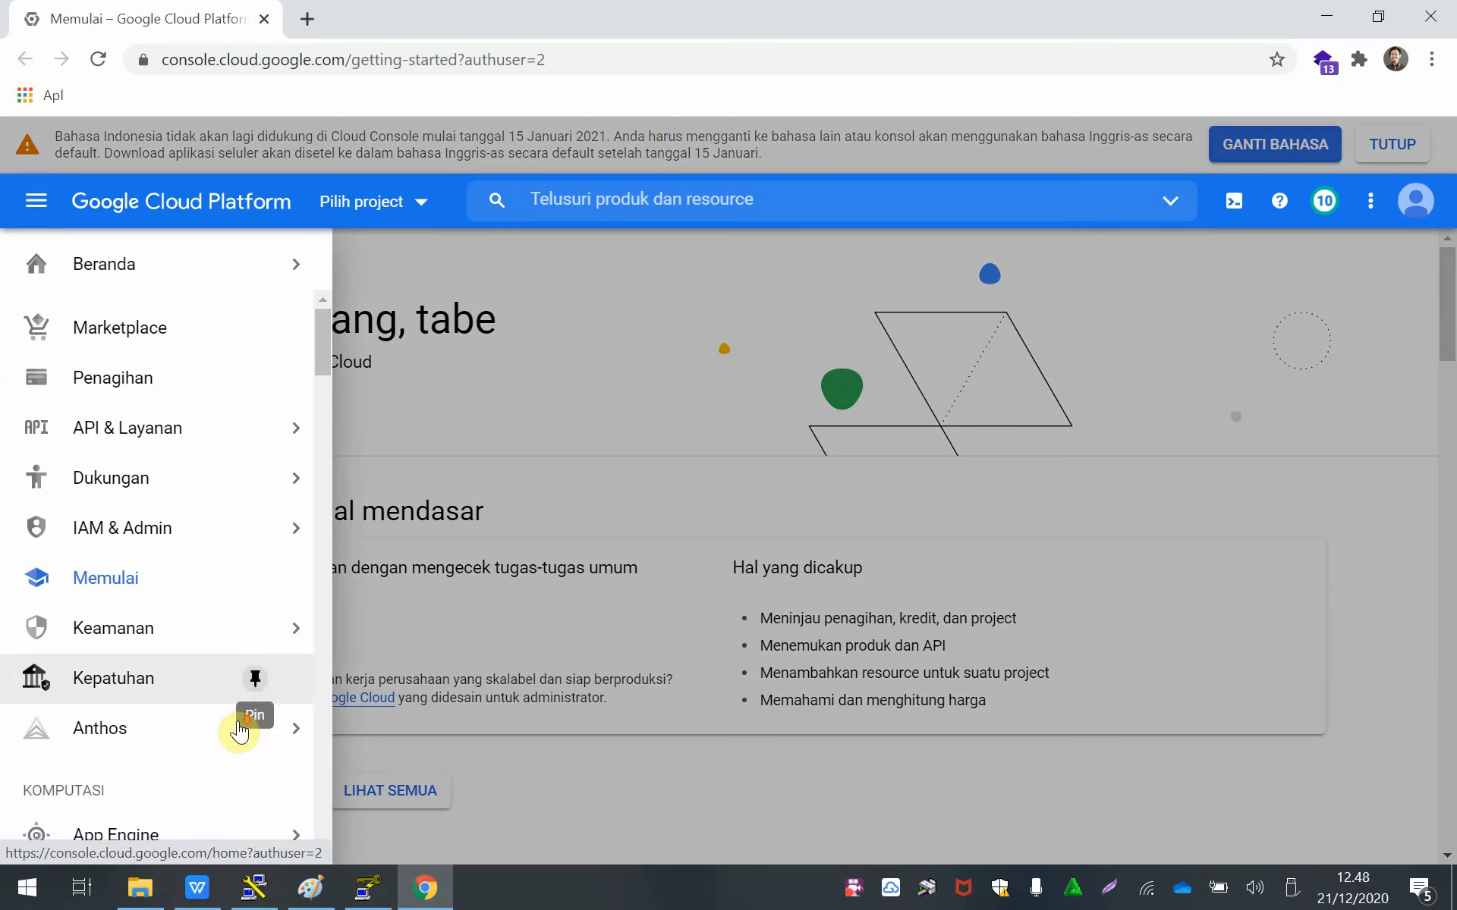
pyautogui.scroll(-3, 226, 773)
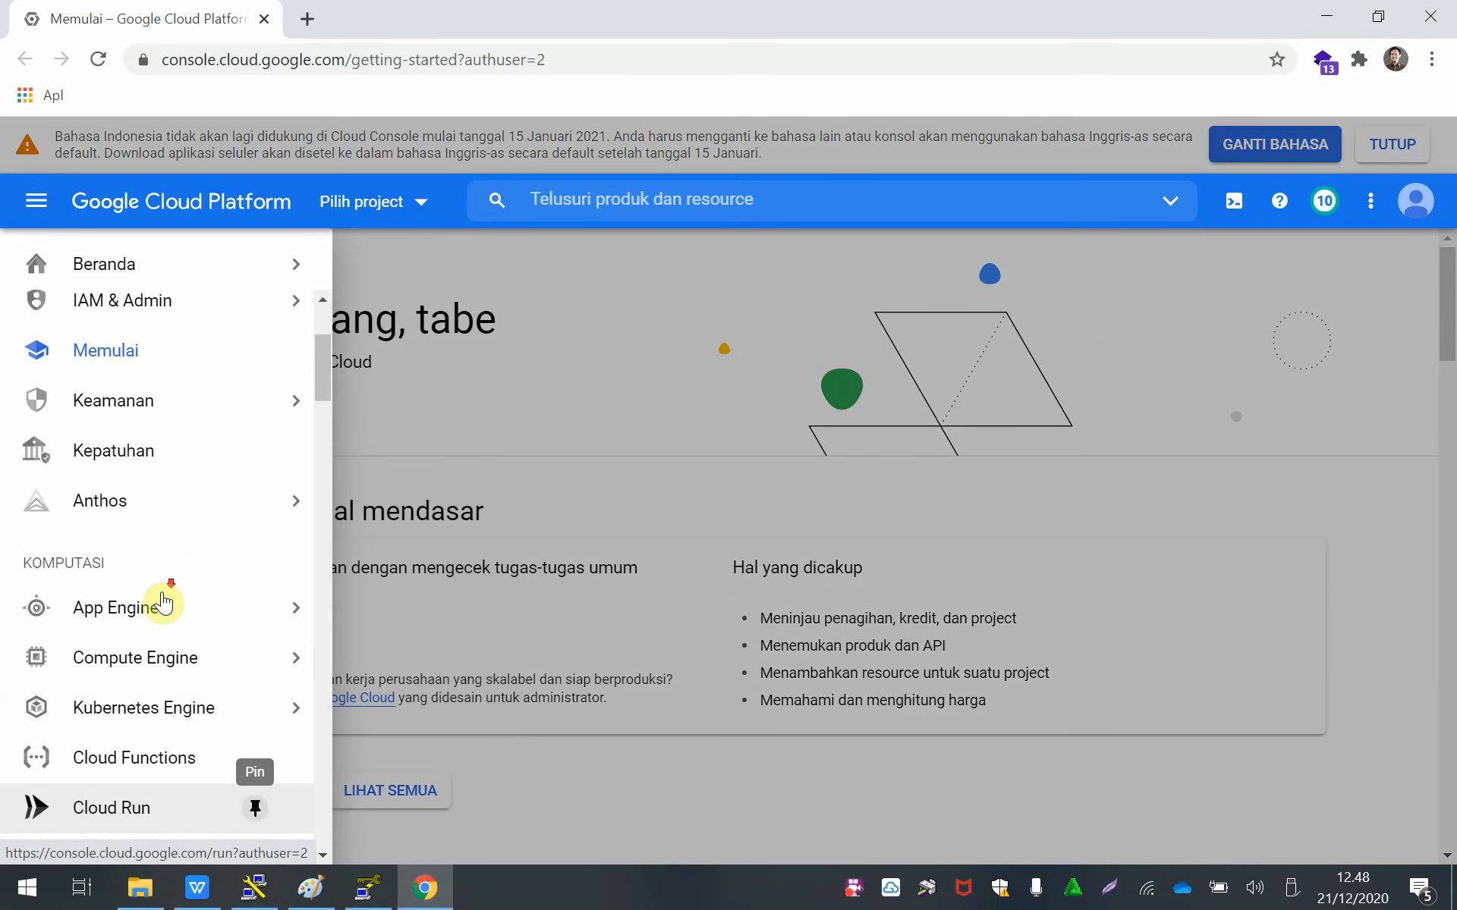
pyautogui.scroll(-5, 158, 733)
pyautogui.scroll(3, 162, 731)
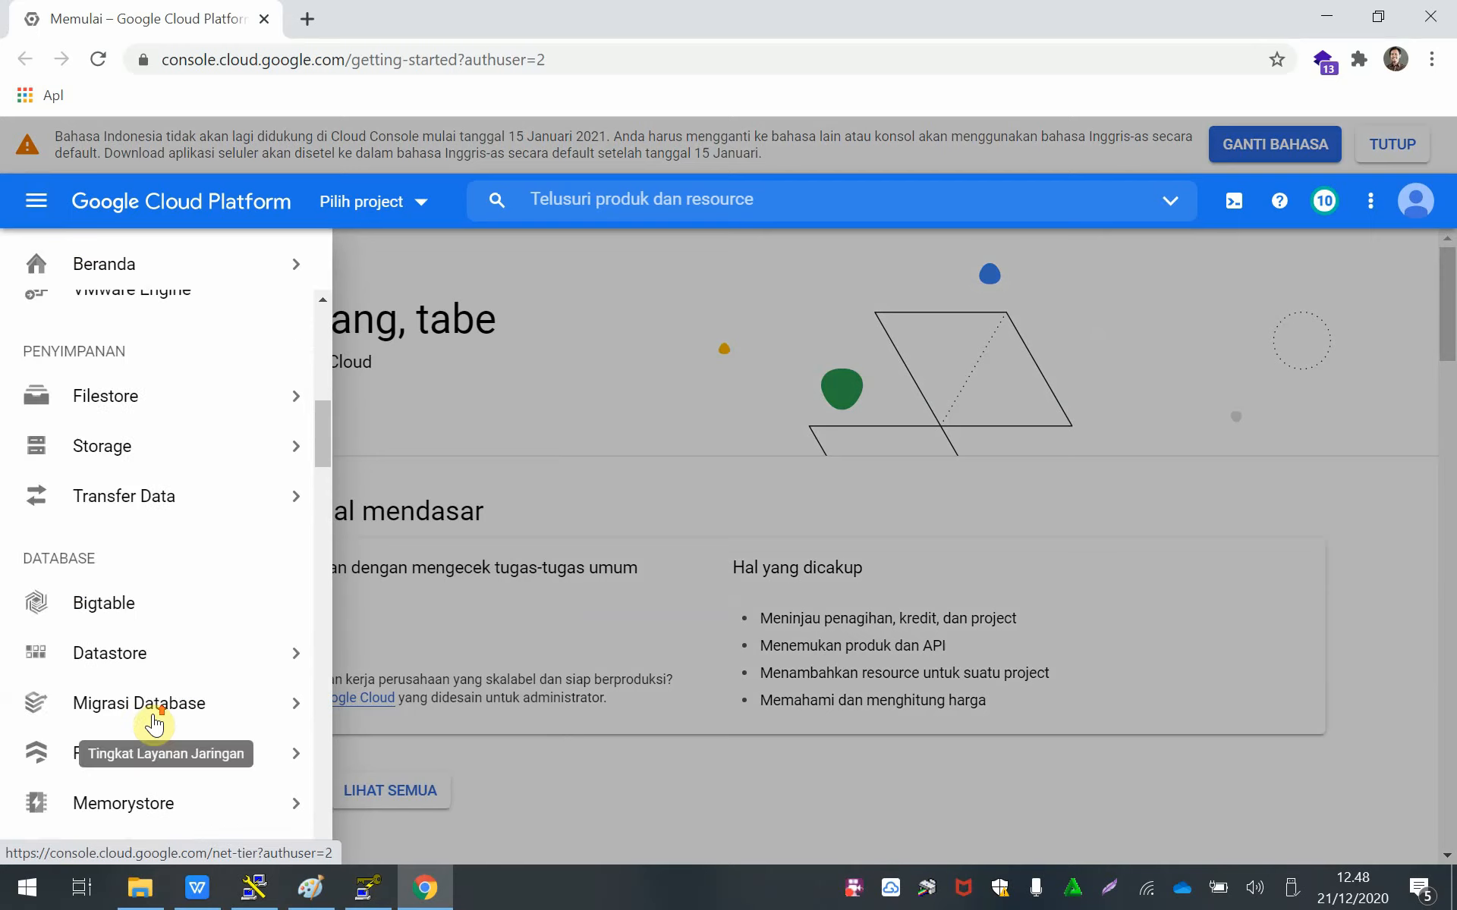
pyautogui.click(31, 203)
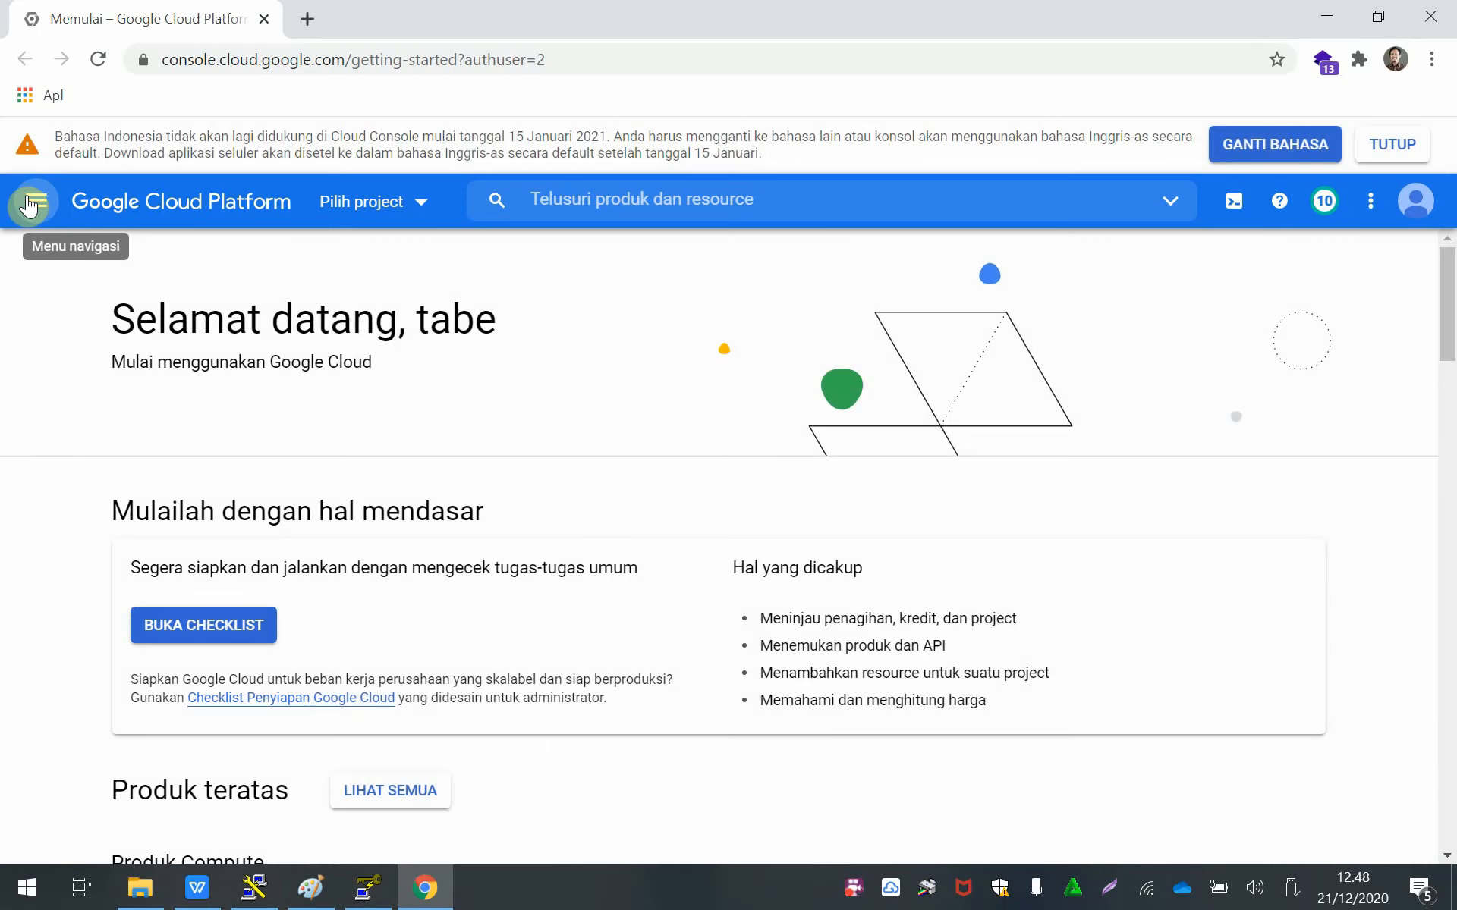
# Step: Open the Compute Engine VM instances list and dismiss the project notice and the language support banner
pyautogui.click(29, 203)
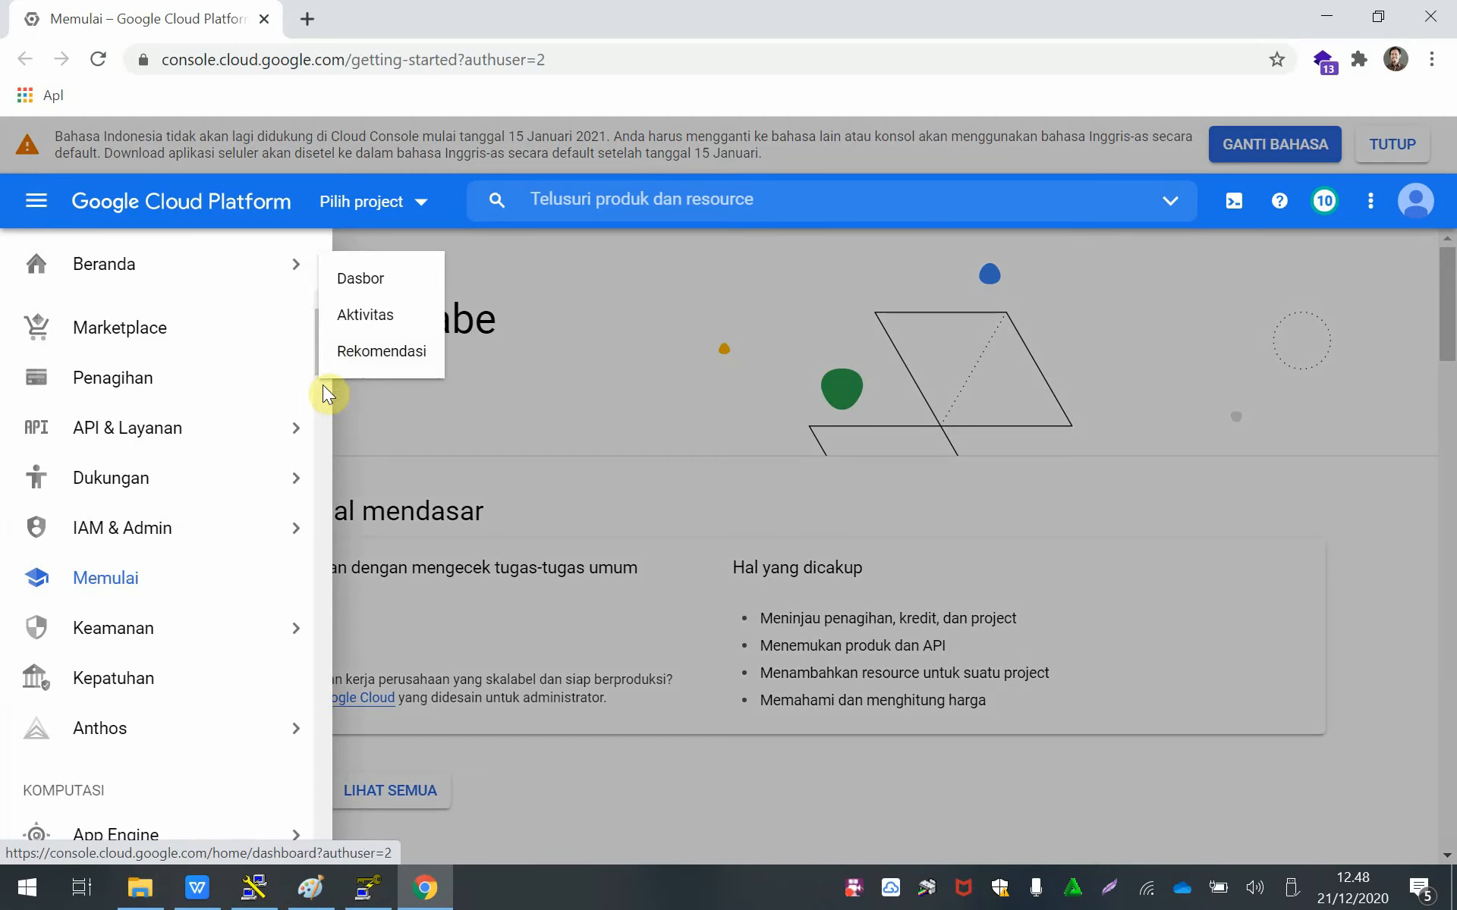
pyautogui.scroll(-4, 167, 641)
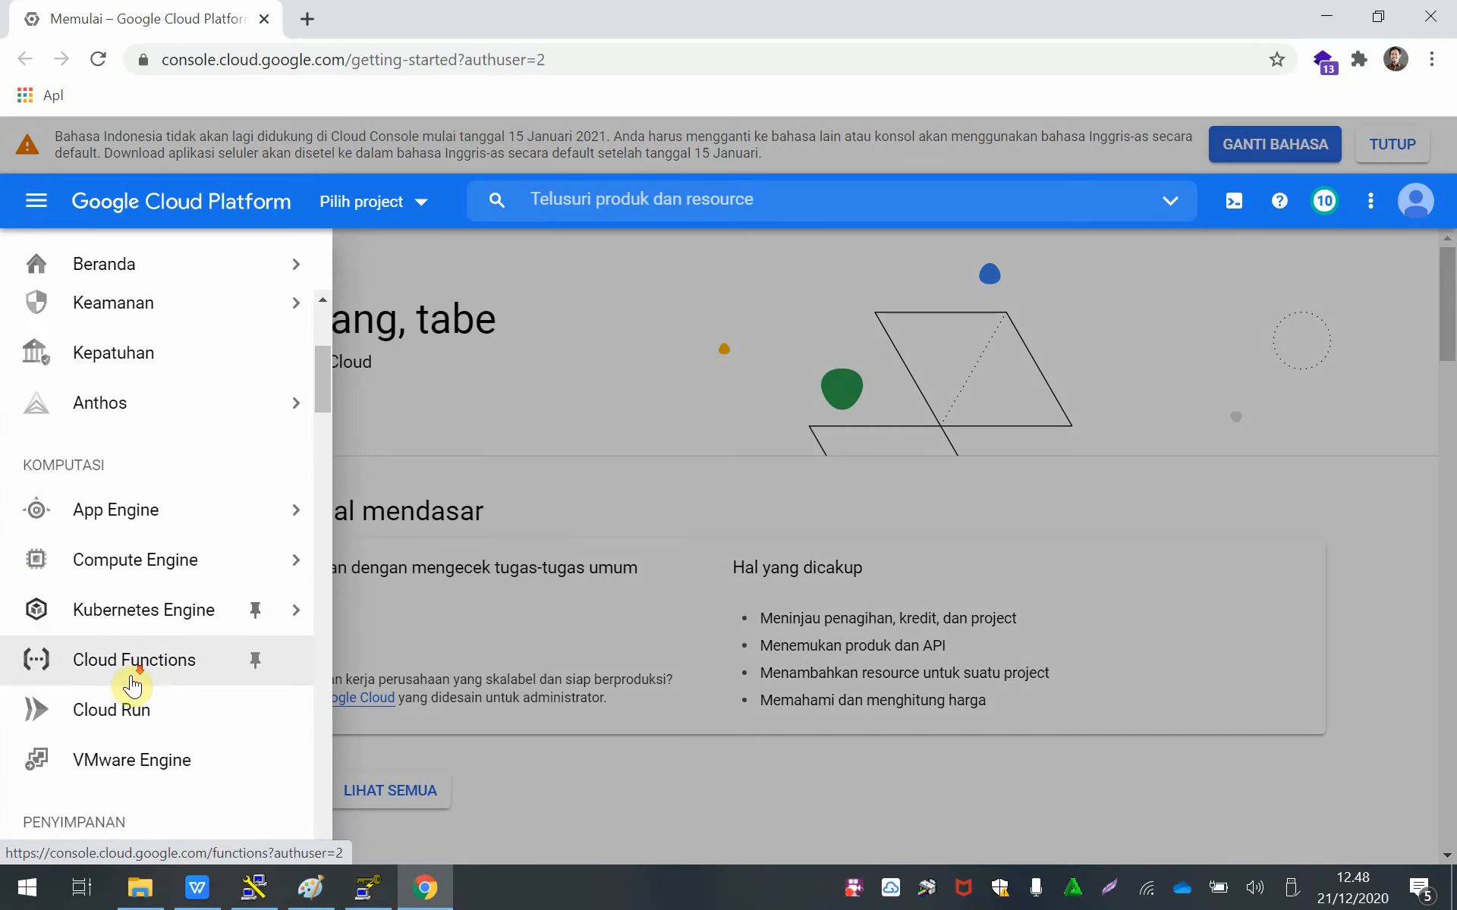
pyautogui.scroll(-3, 128, 685)
pyautogui.moveTo(152, 349)
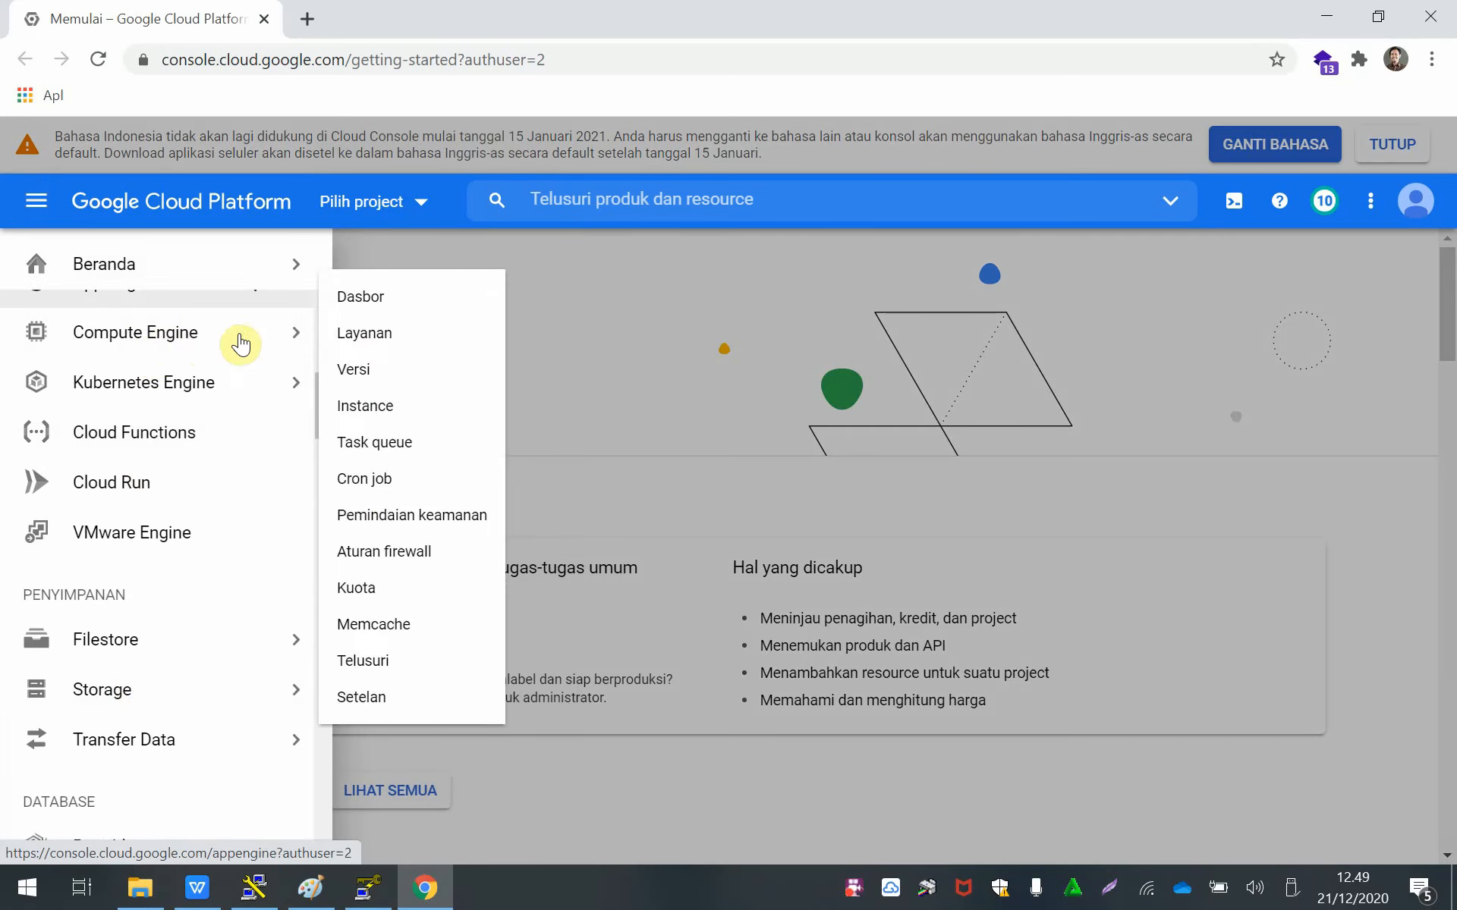
pyautogui.moveTo(266, 350)
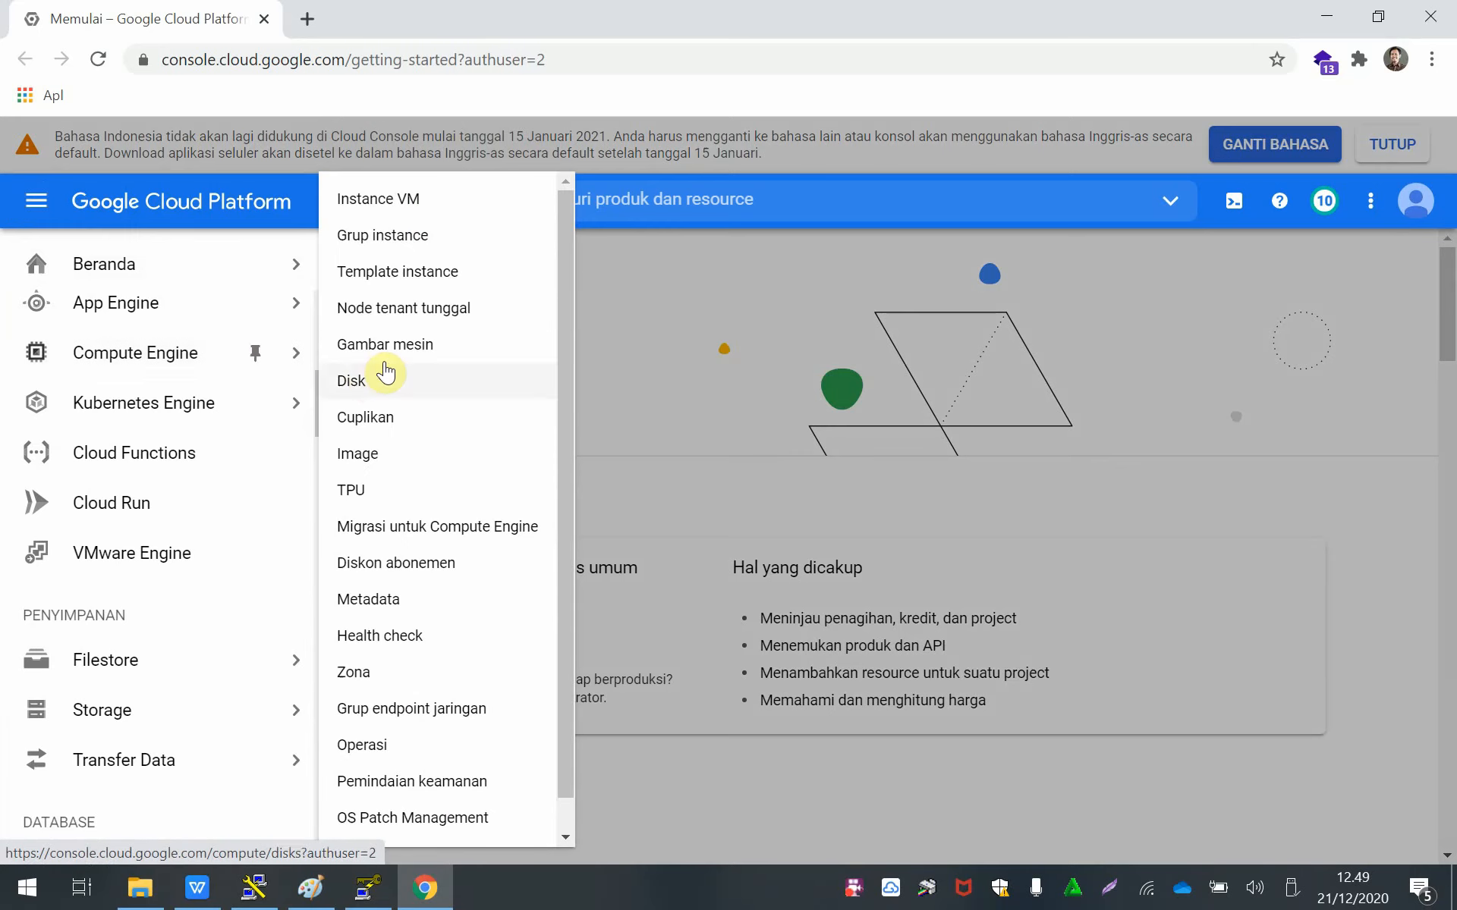
pyautogui.click(407, 202)
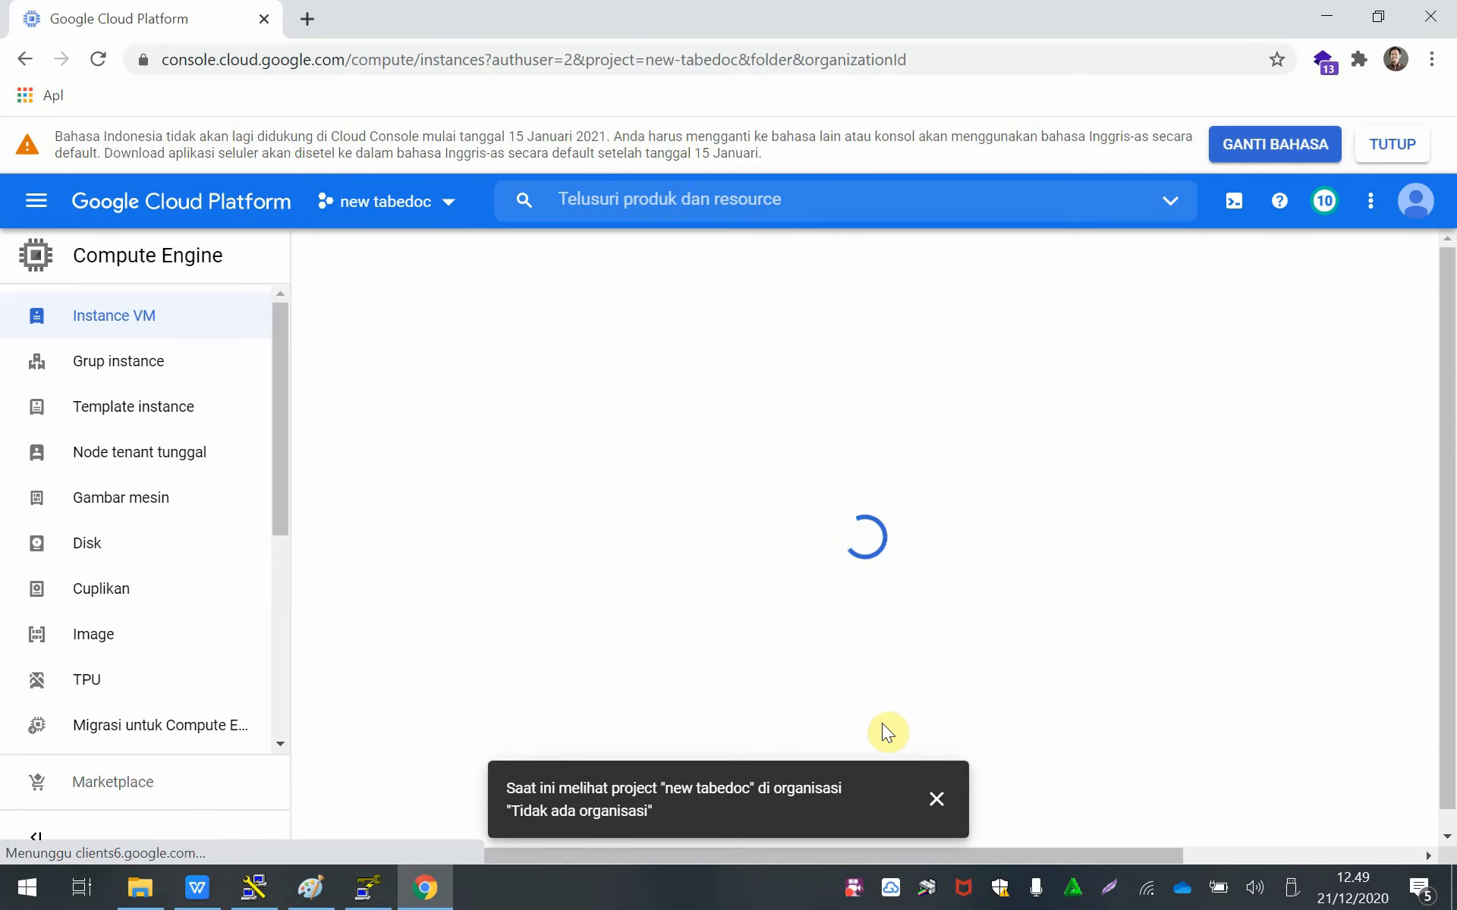
pyautogui.click(938, 804)
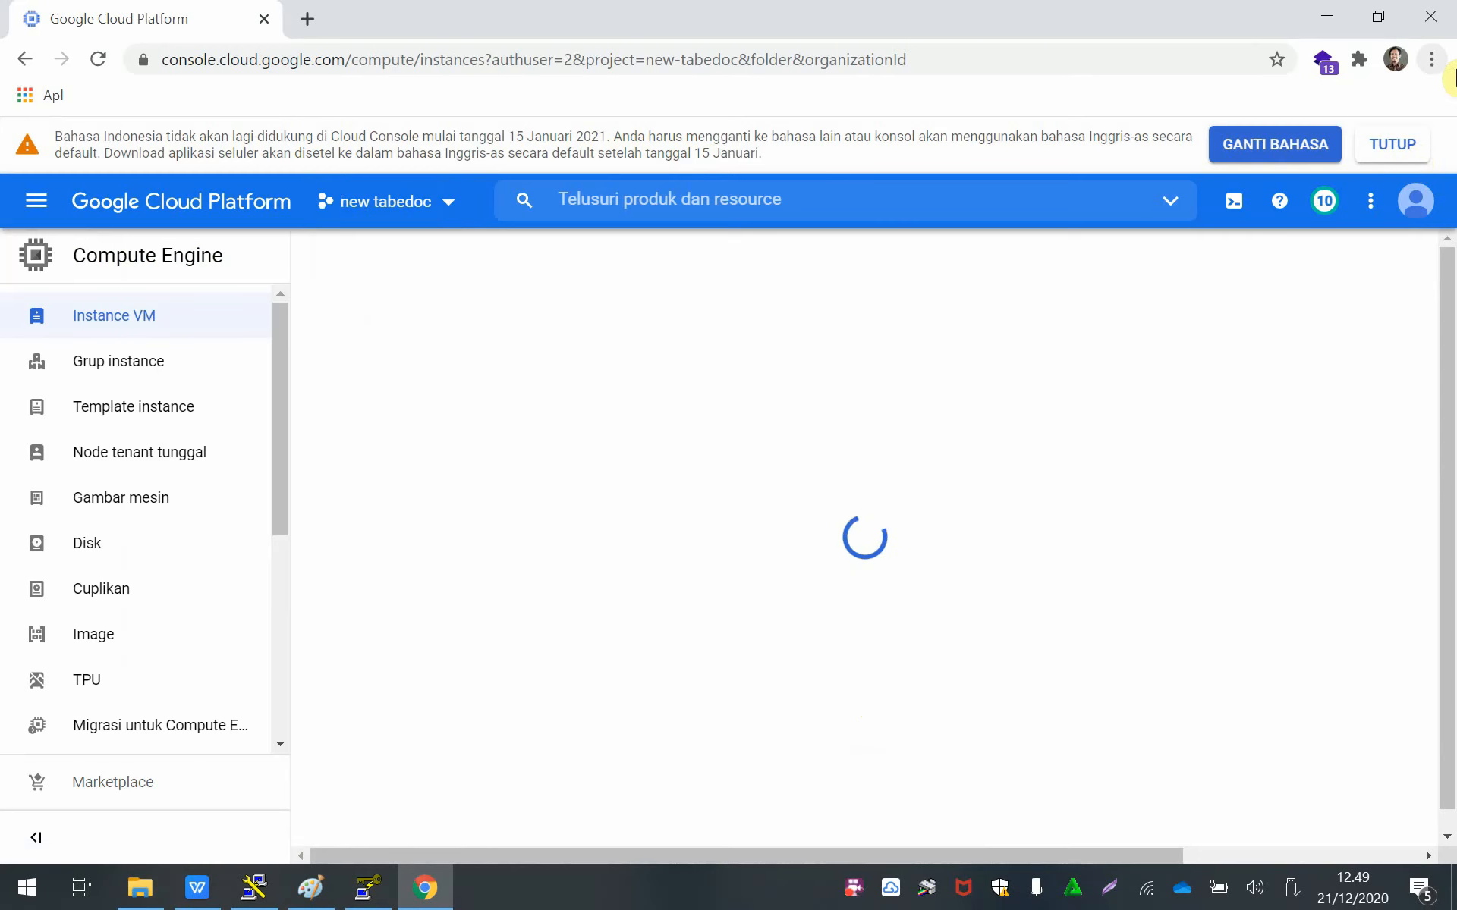
pyautogui.click(1382, 157)
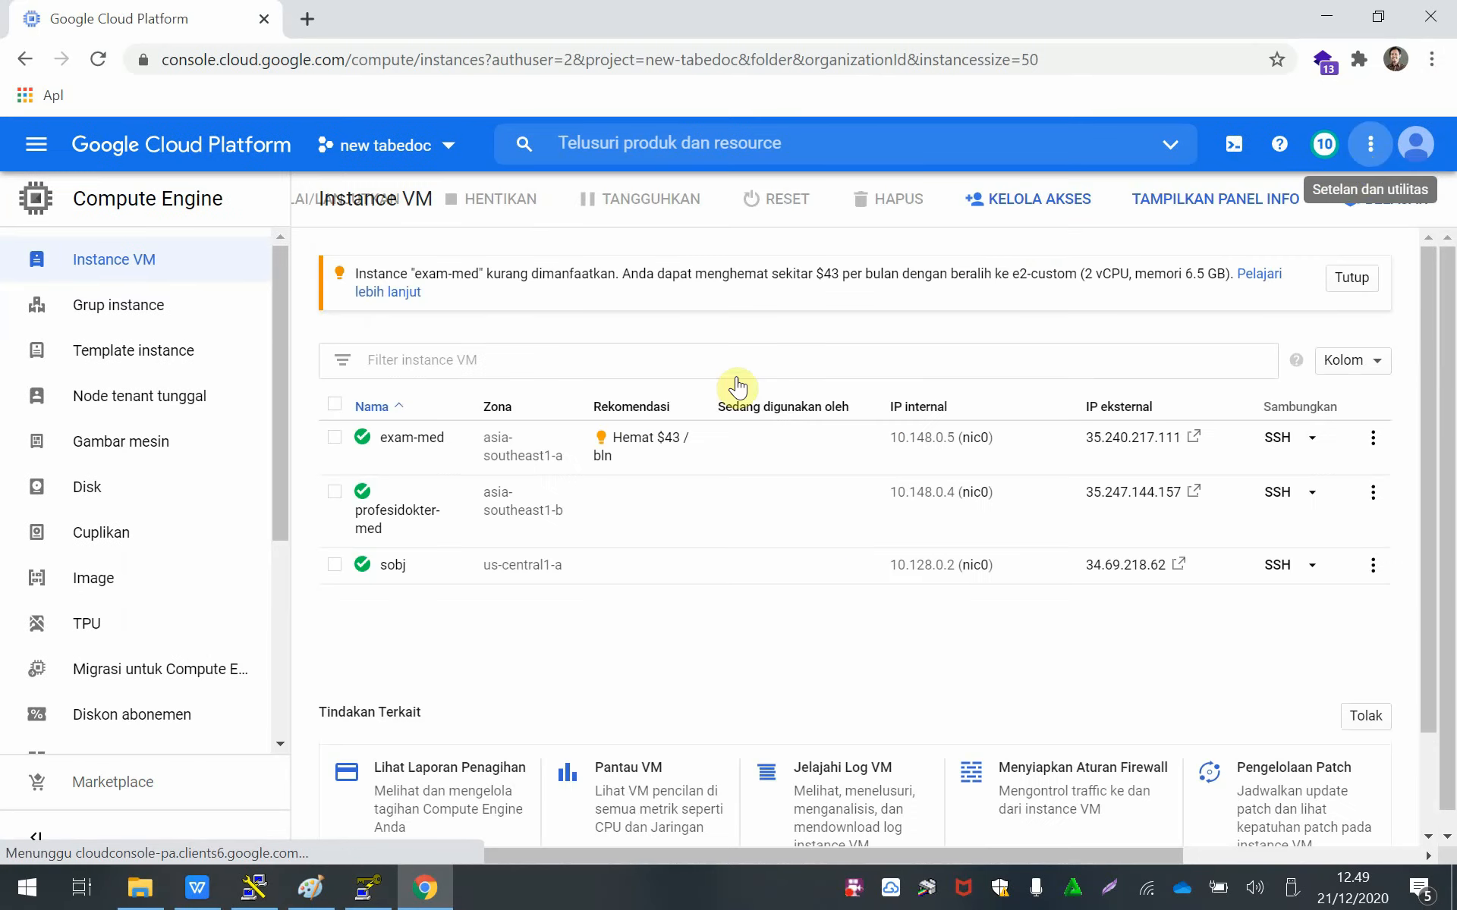
# Step: Open the sobj VM instance for editing and expand its SSH keys section
pyautogui.click(392, 569)
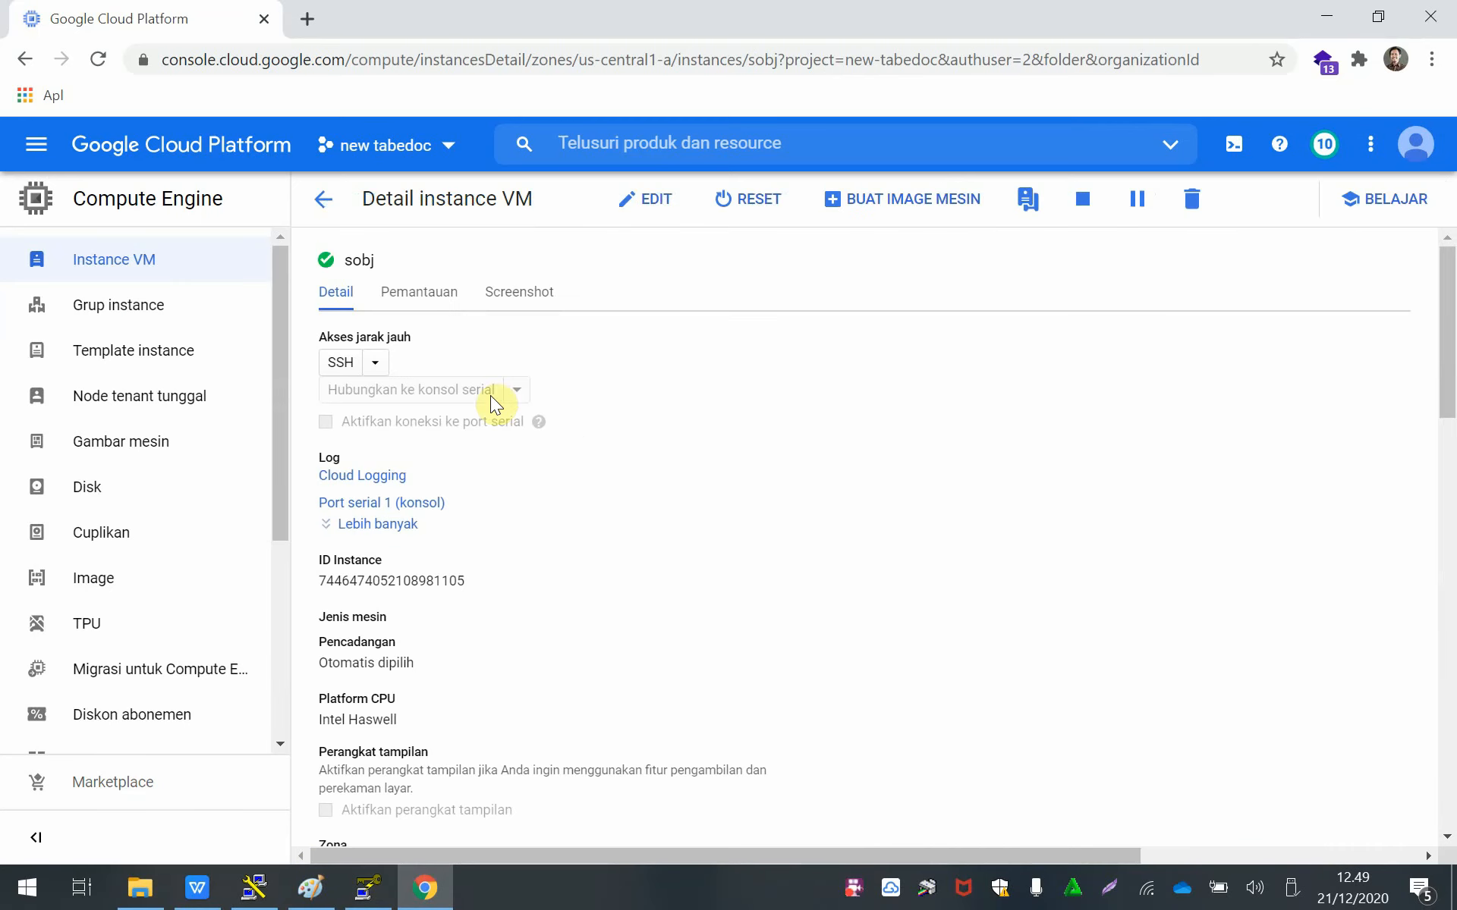
pyautogui.click(657, 202)
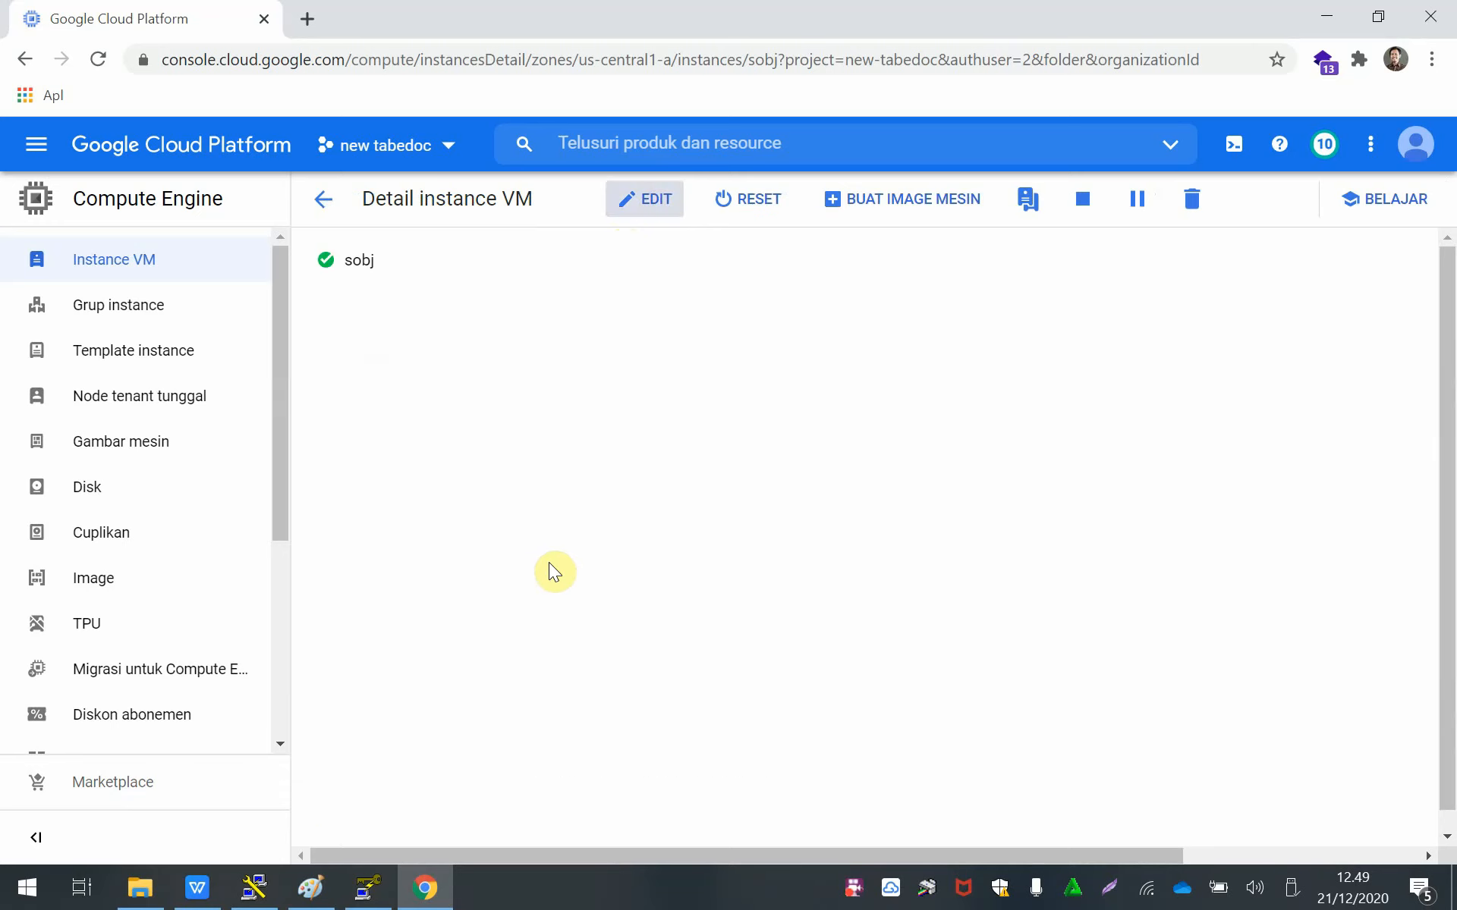
pyautogui.scroll(-12, 558, 595)
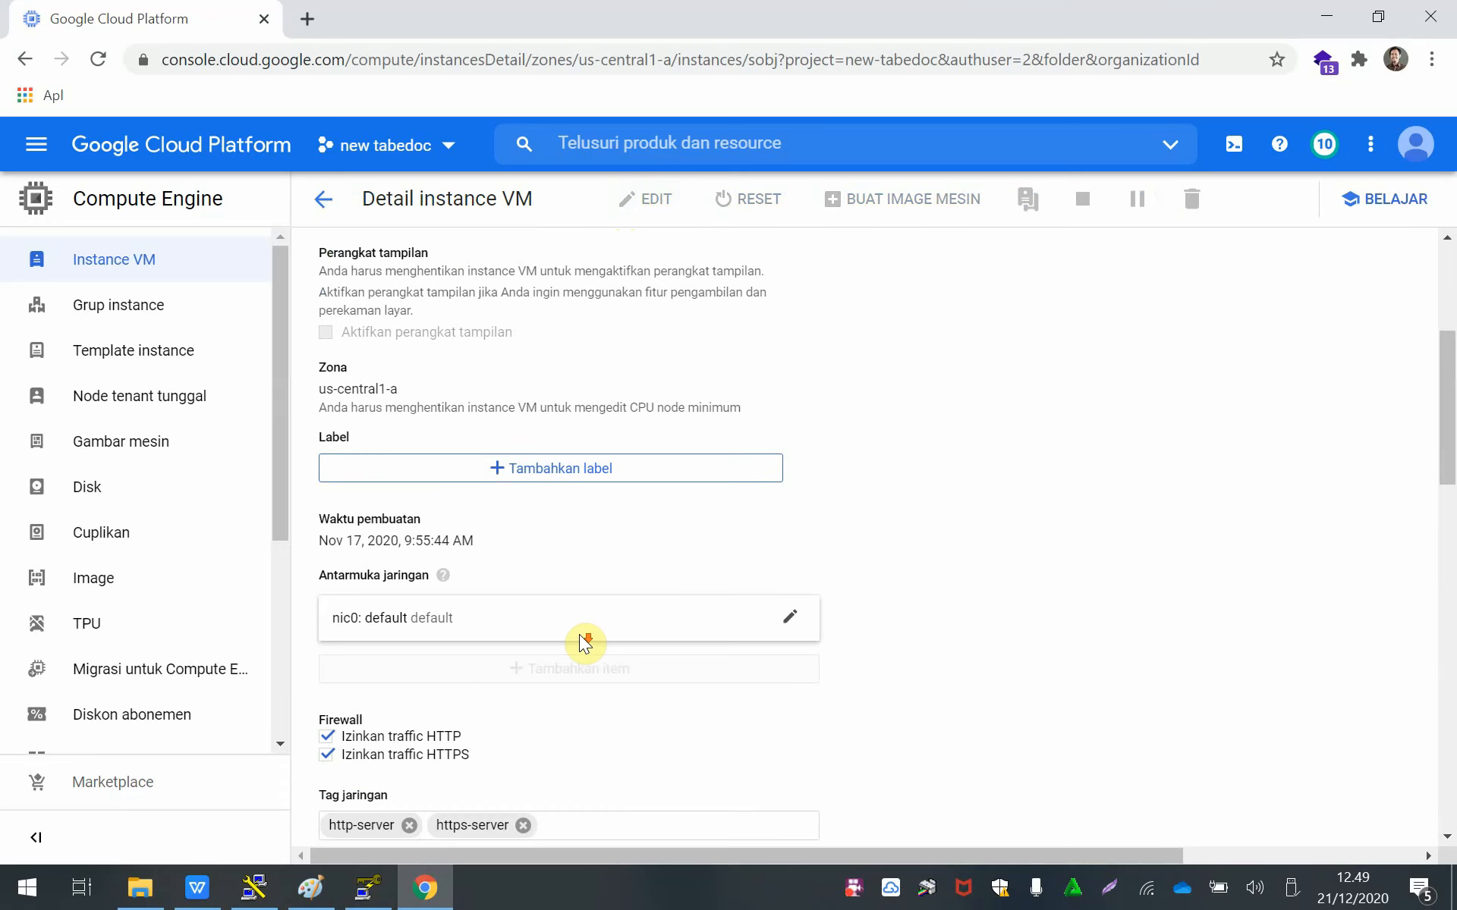
pyautogui.scroll(-3, 582, 642)
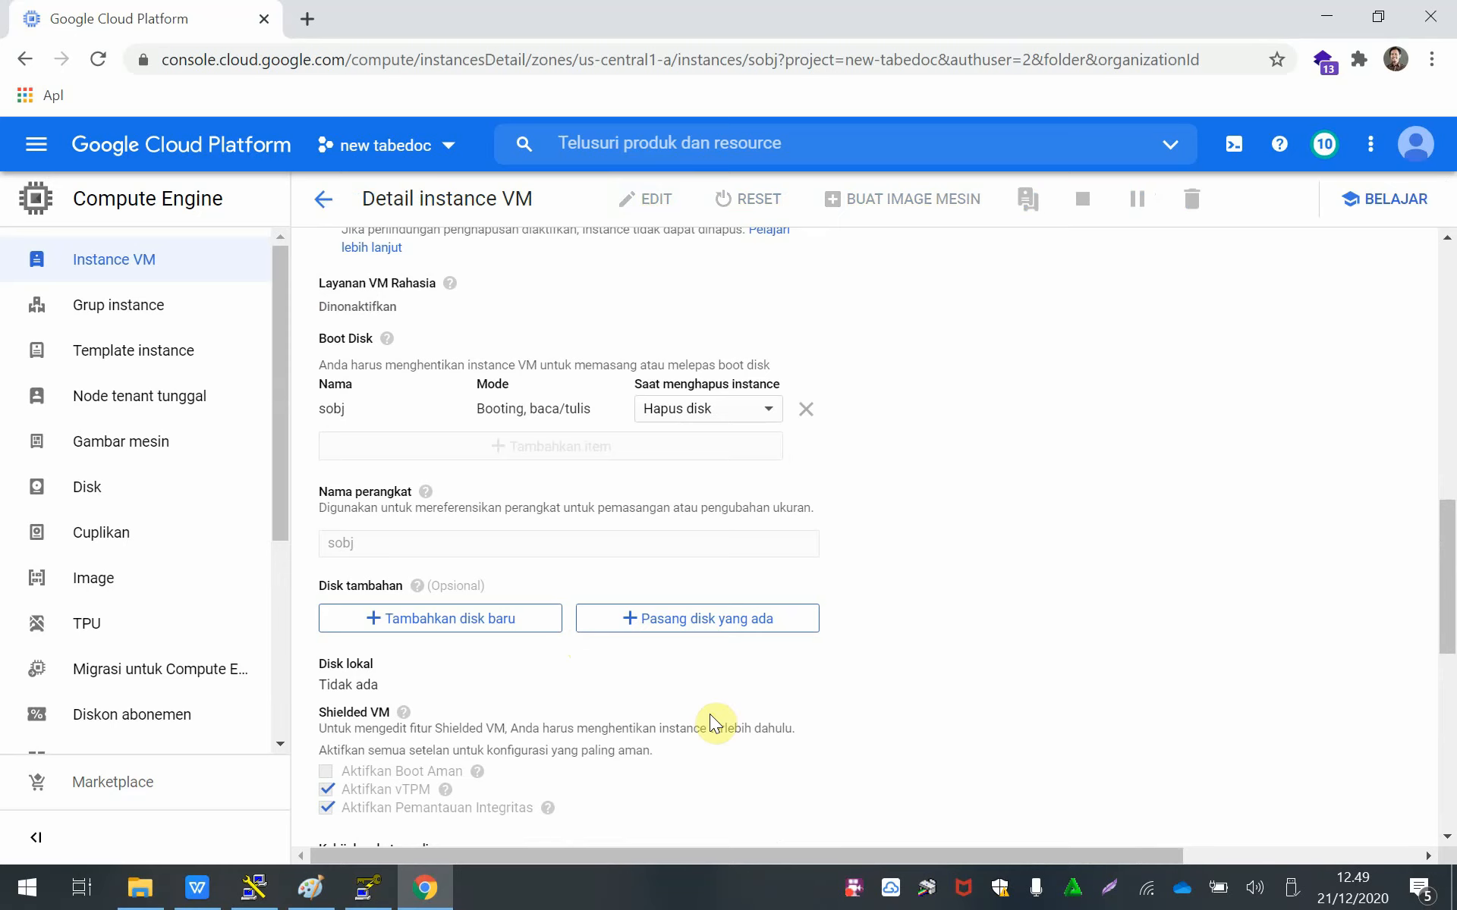
pyautogui.scroll(-3, 716, 722)
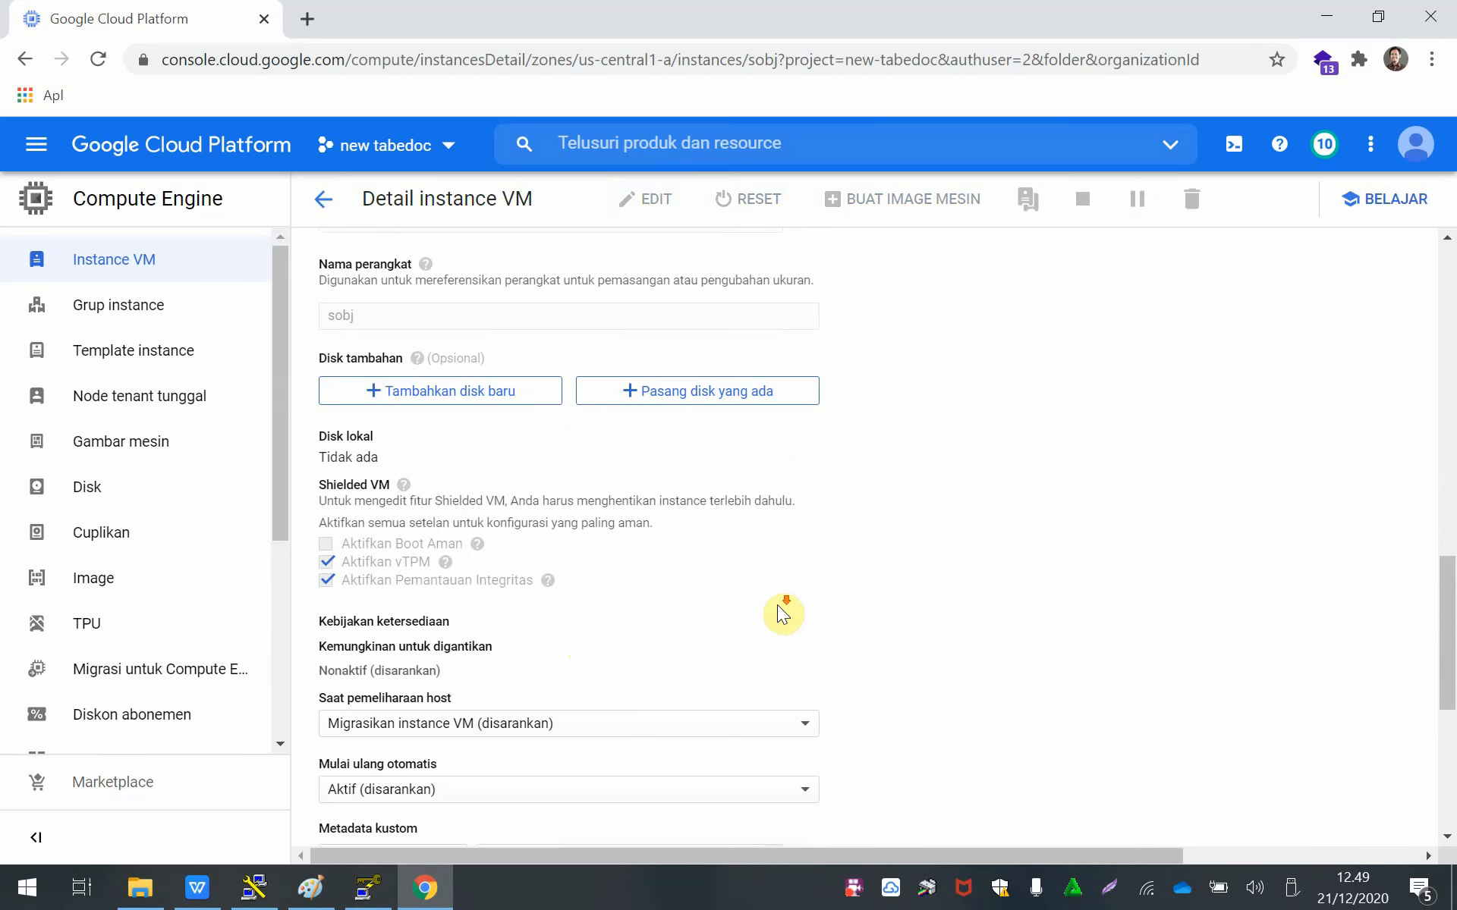
pyautogui.scroll(-6, 789, 615)
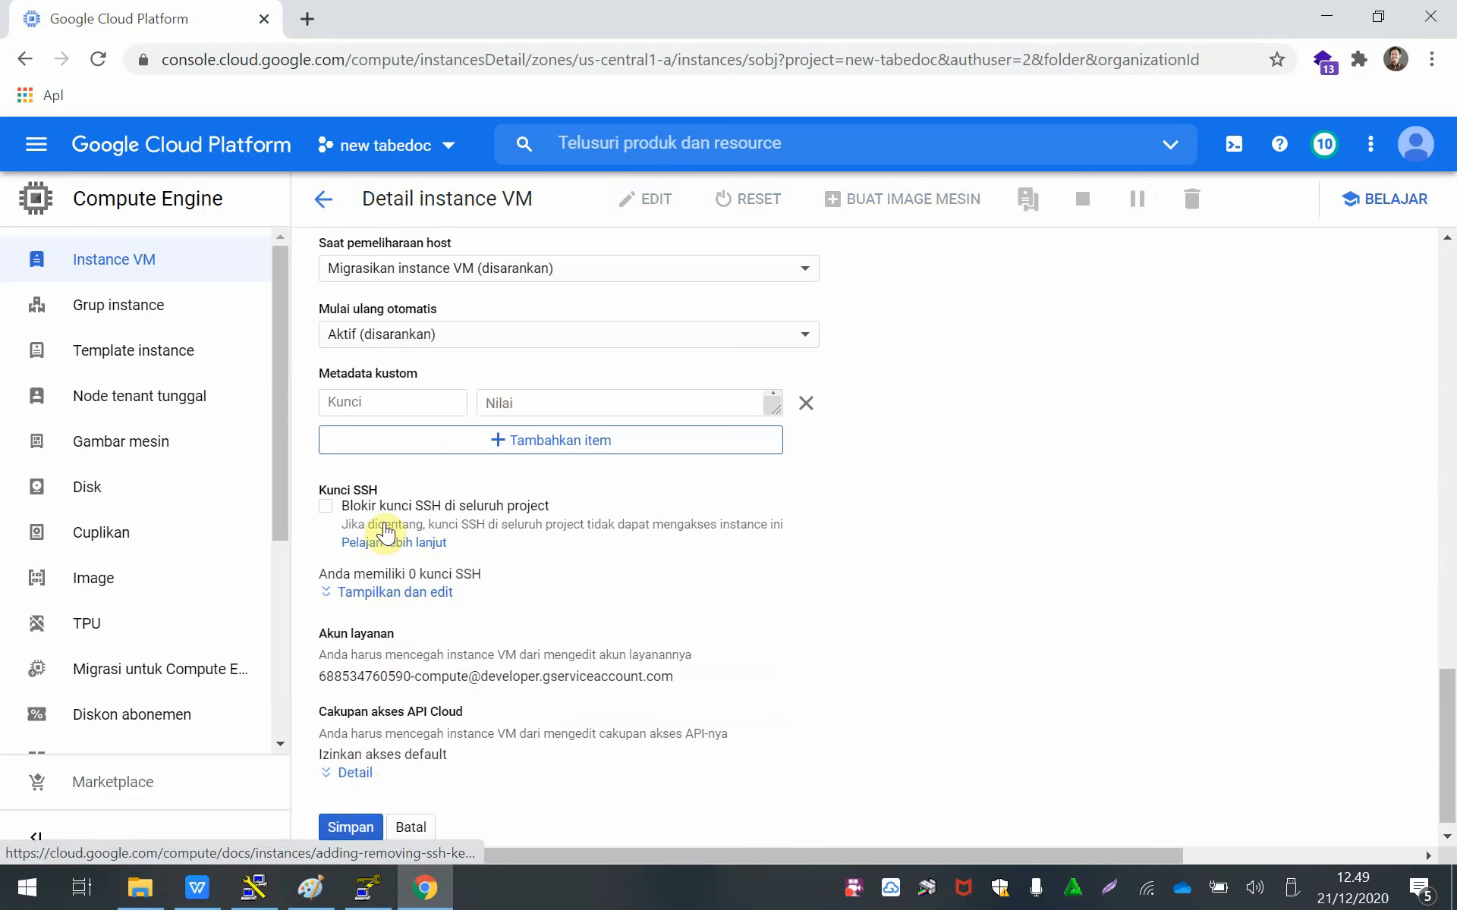
pyautogui.click(407, 595)
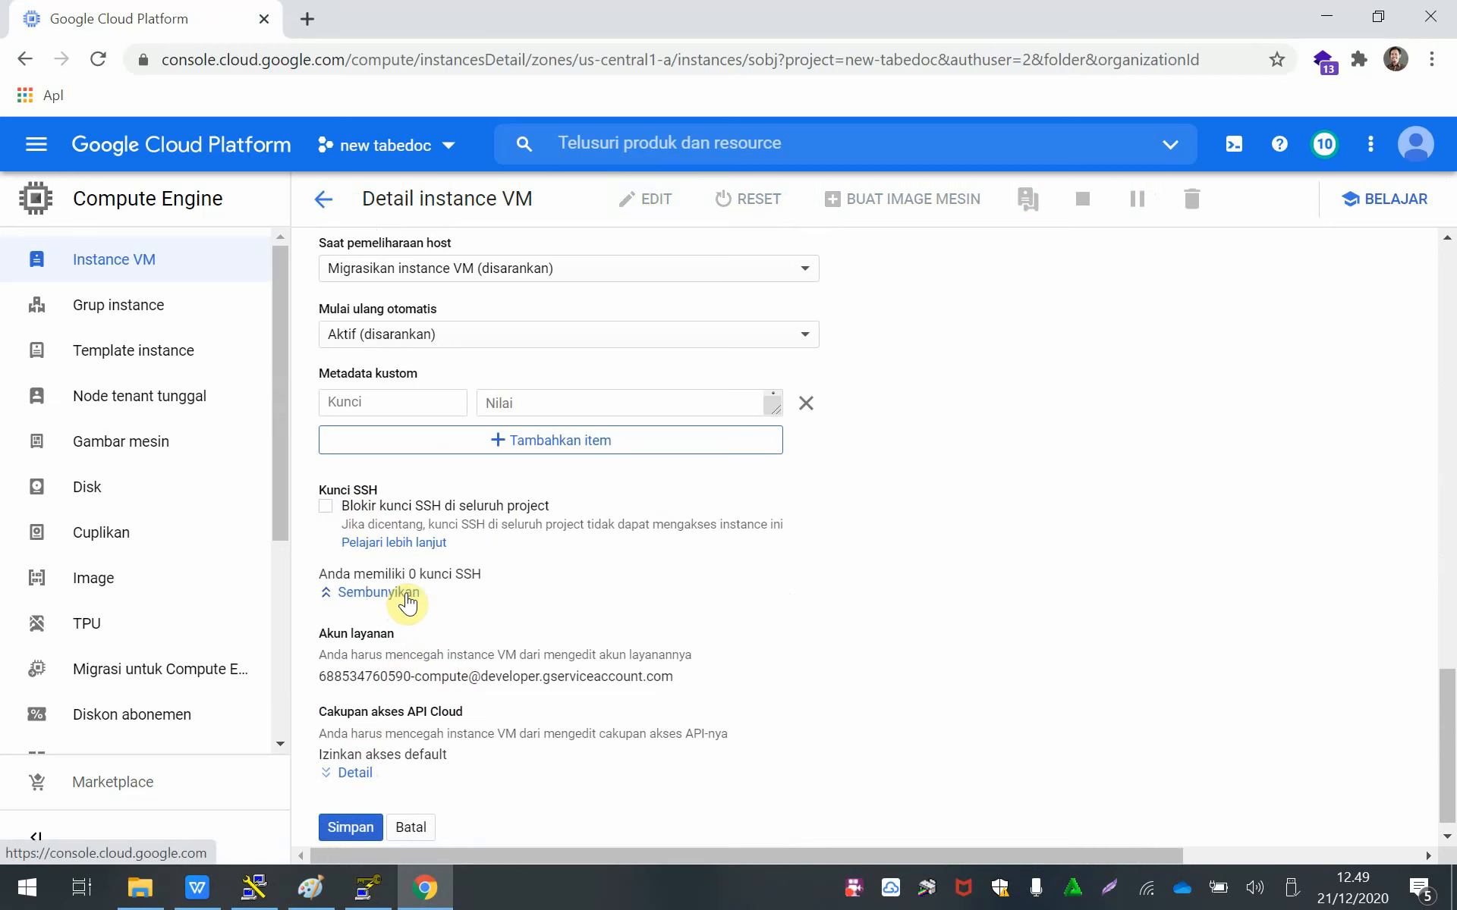
# Step: Paste the copied public key as a new SSH key and save the instance
pyautogui.click(546, 612)
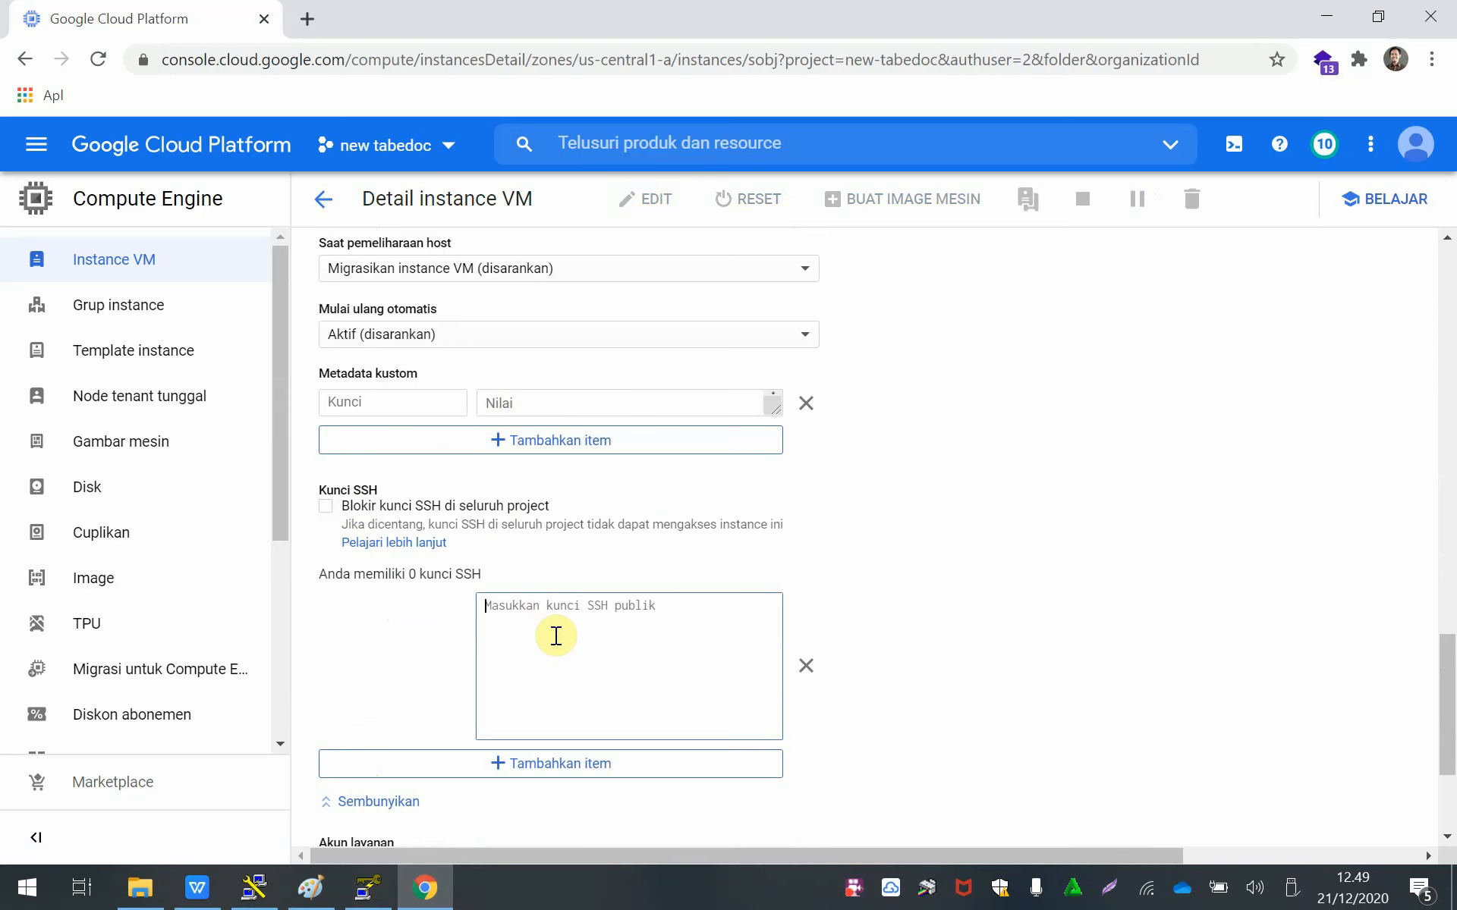
pyautogui.hotkey('ctrl', 'v')
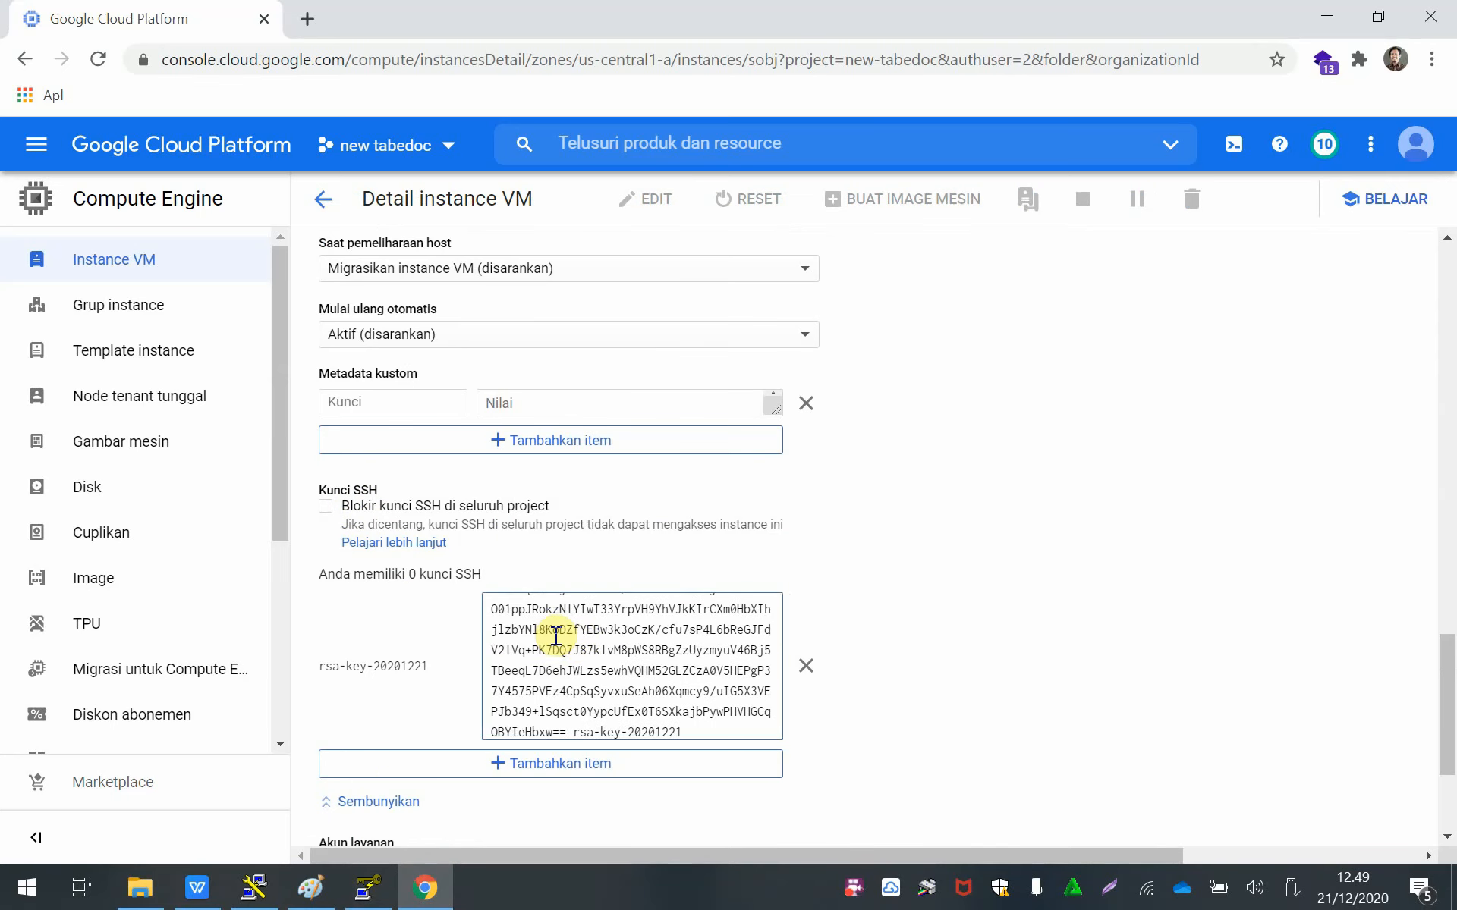
pyautogui.scroll(4, 574, 677)
pyautogui.scroll(-2, 1450, 652)
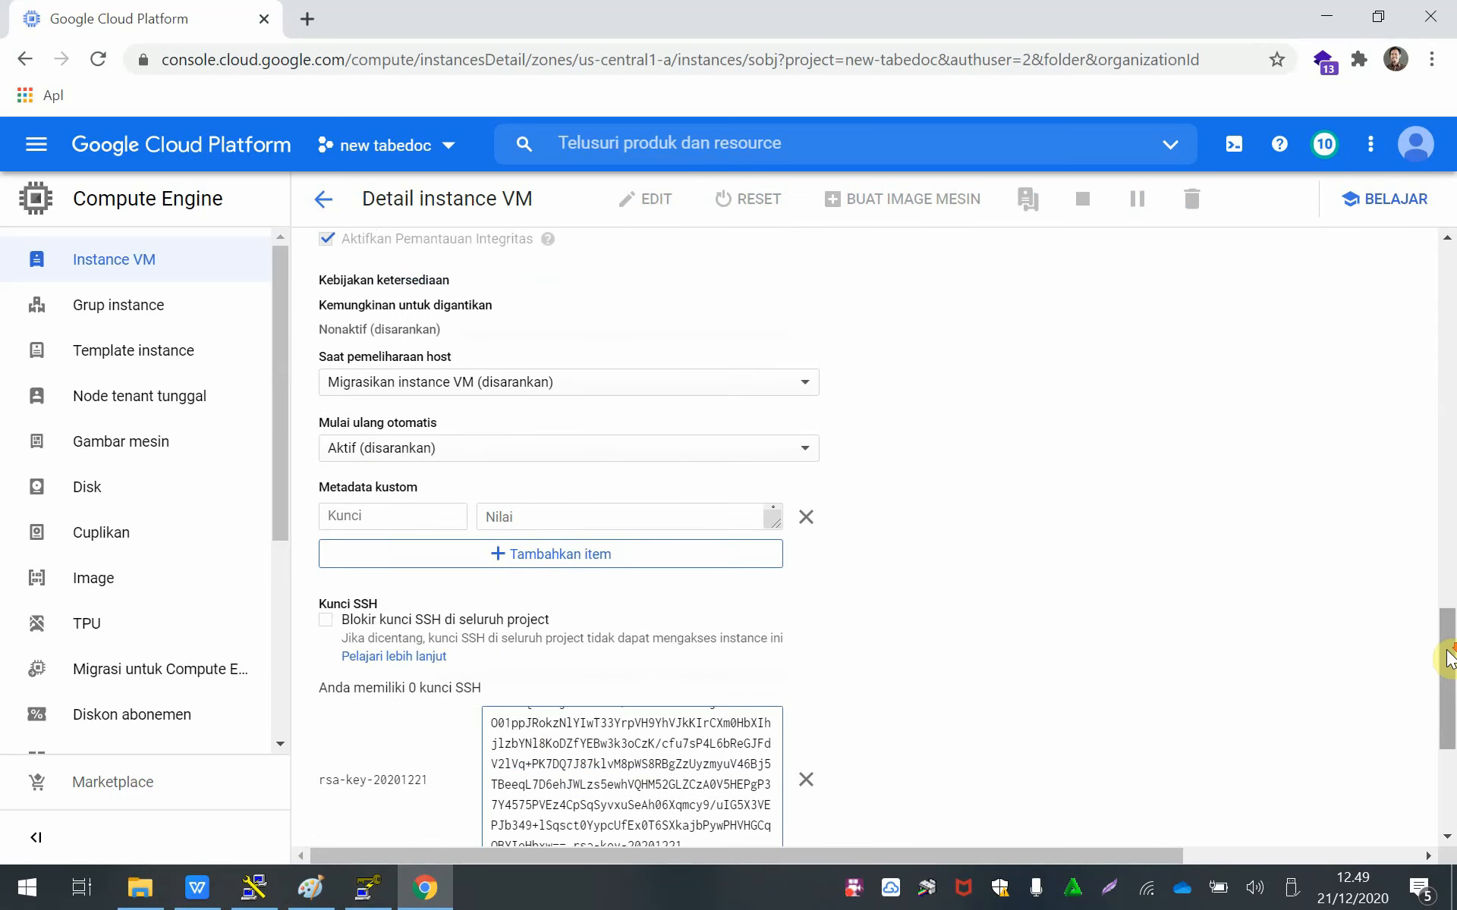
pyautogui.scroll(-1, 1449, 653)
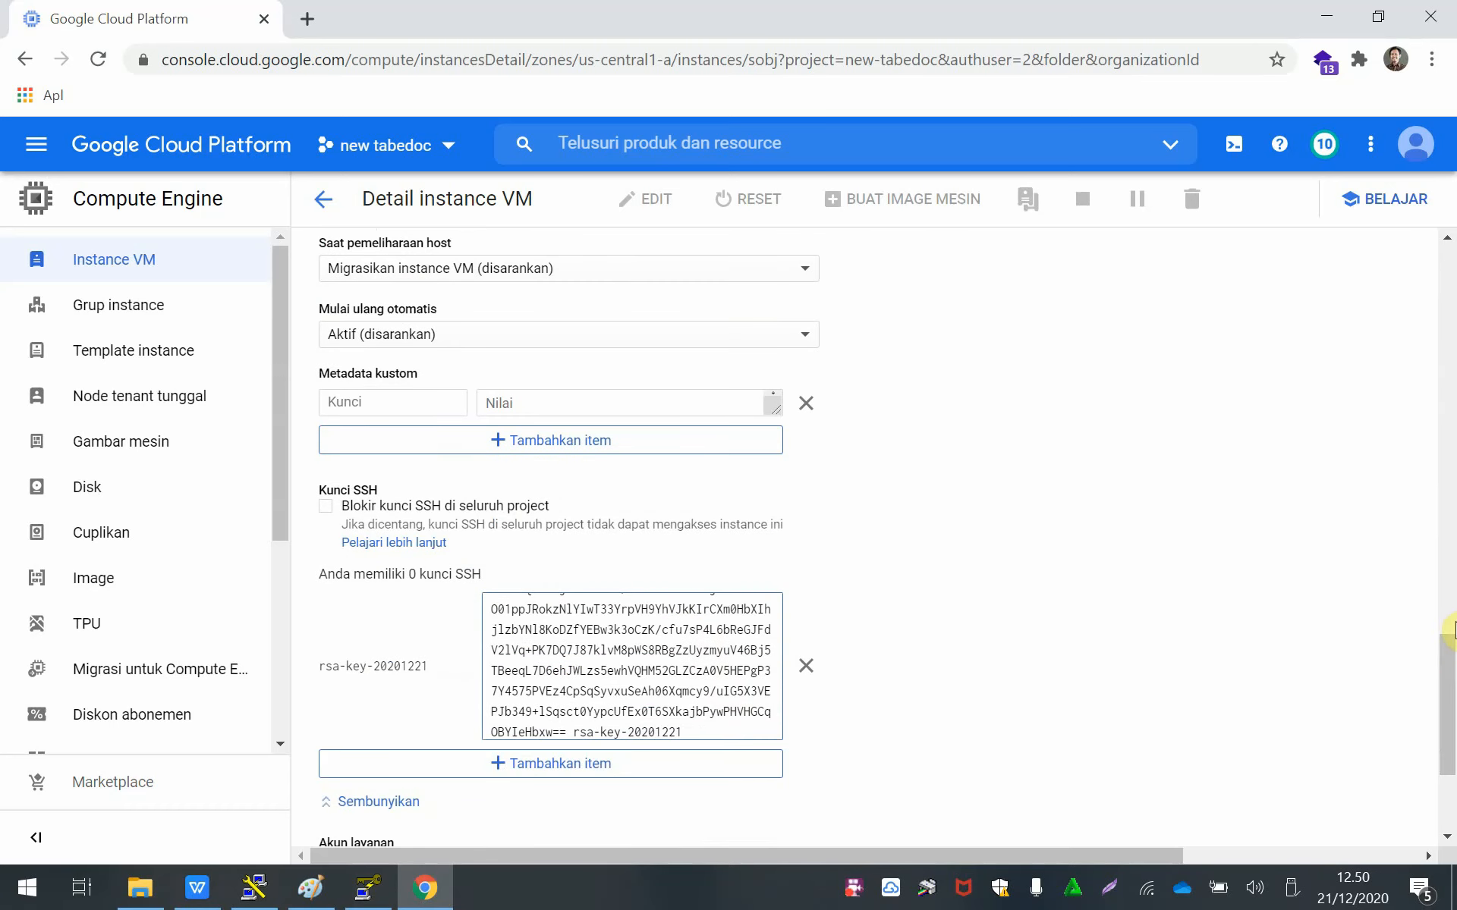
pyautogui.scroll(-3, 1450, 748)
pyautogui.click(337, 814)
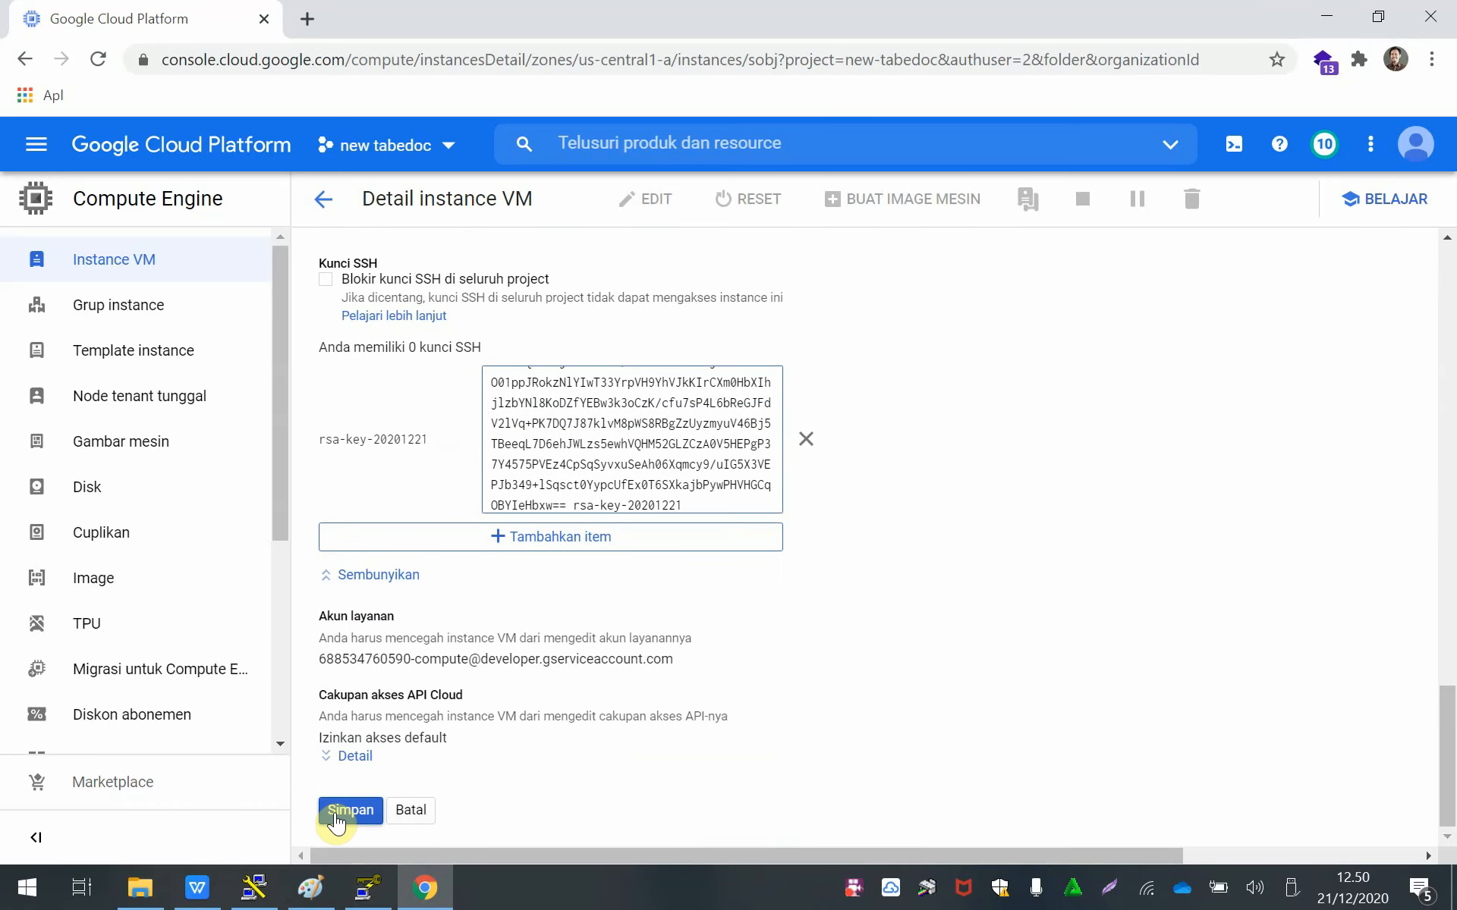
pyautogui.click(336, 813)
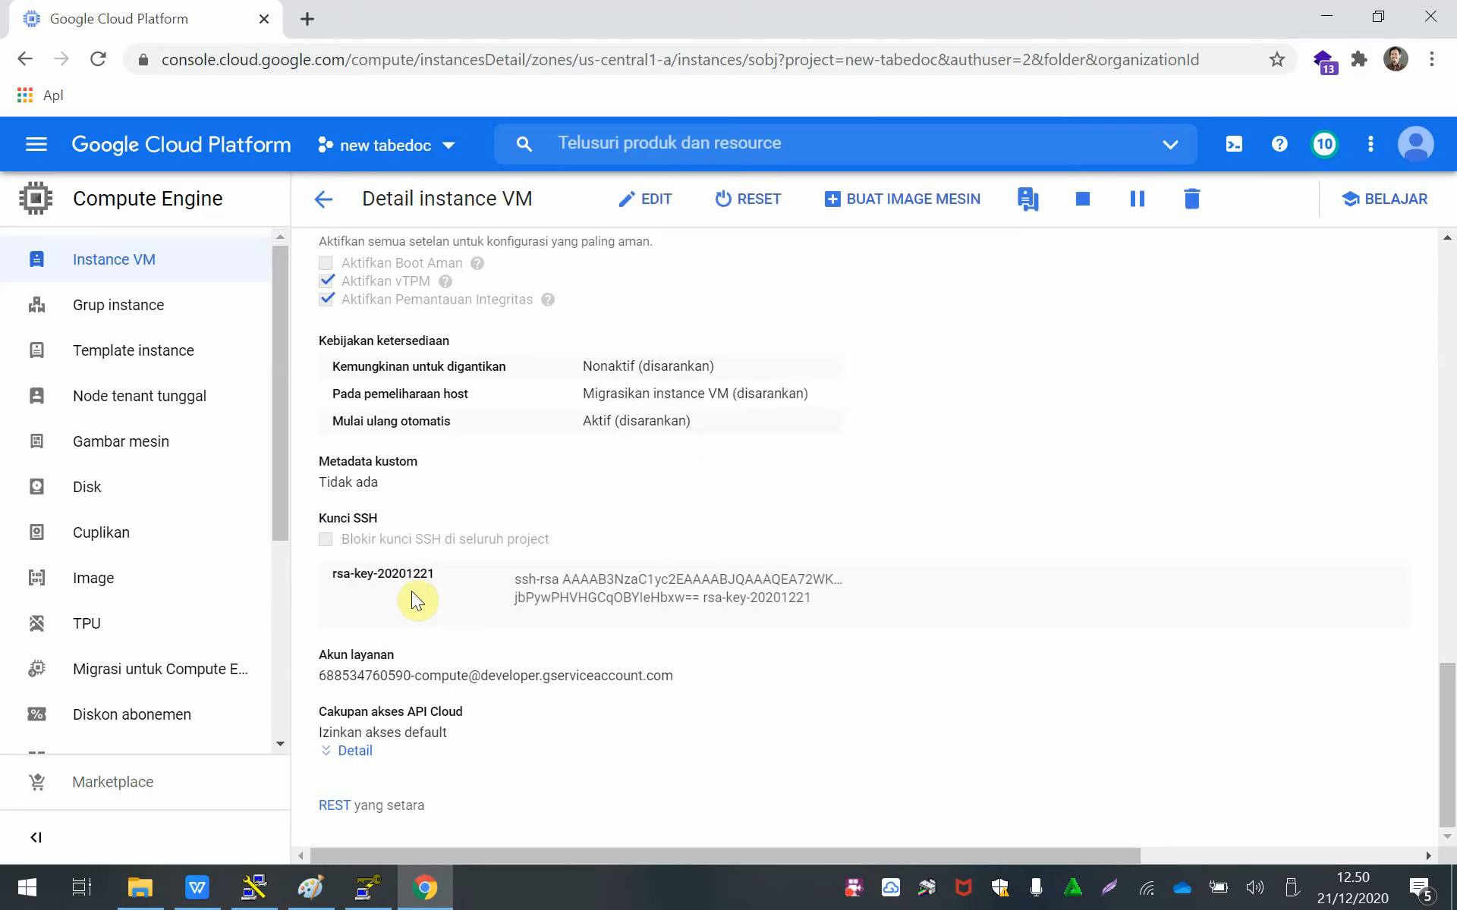
# Step: Minimize Chrome and move PuTTY Configuration aside so that PuTTYgen is fully accessible
pyautogui.click(1324, 16)
pyautogui.click(707, 212)
pyautogui.moveTo(663, 207); pyautogui.dragTo(400, 149)
# Step: Save the private key without a passphrase on the Desktop as "key private"
pyautogui.click(1119, 557)
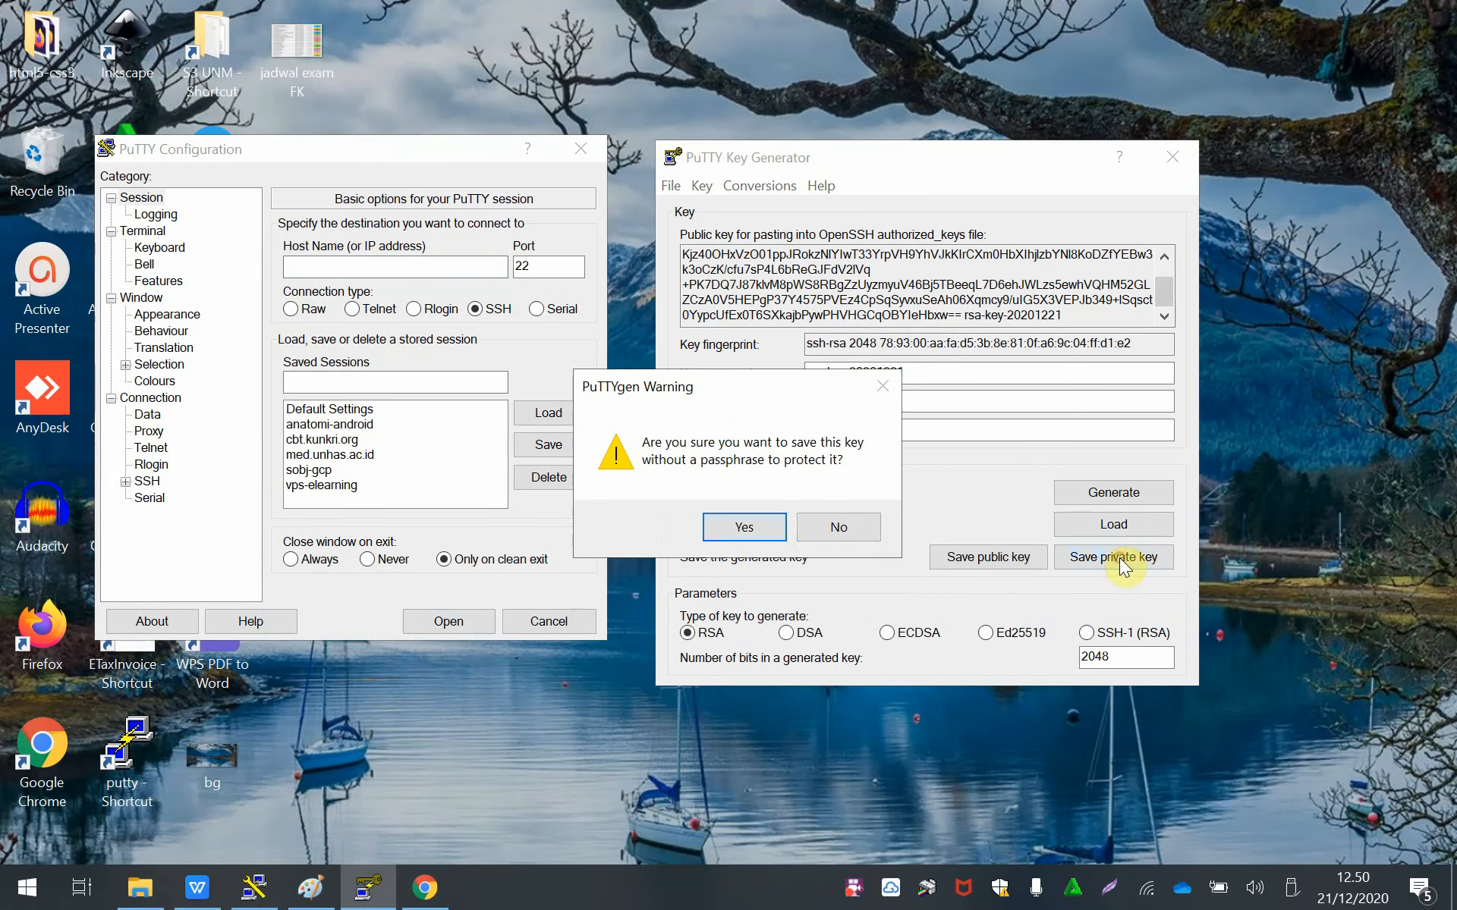
pyautogui.moveTo(756, 395); pyautogui.dragTo(842, 549)
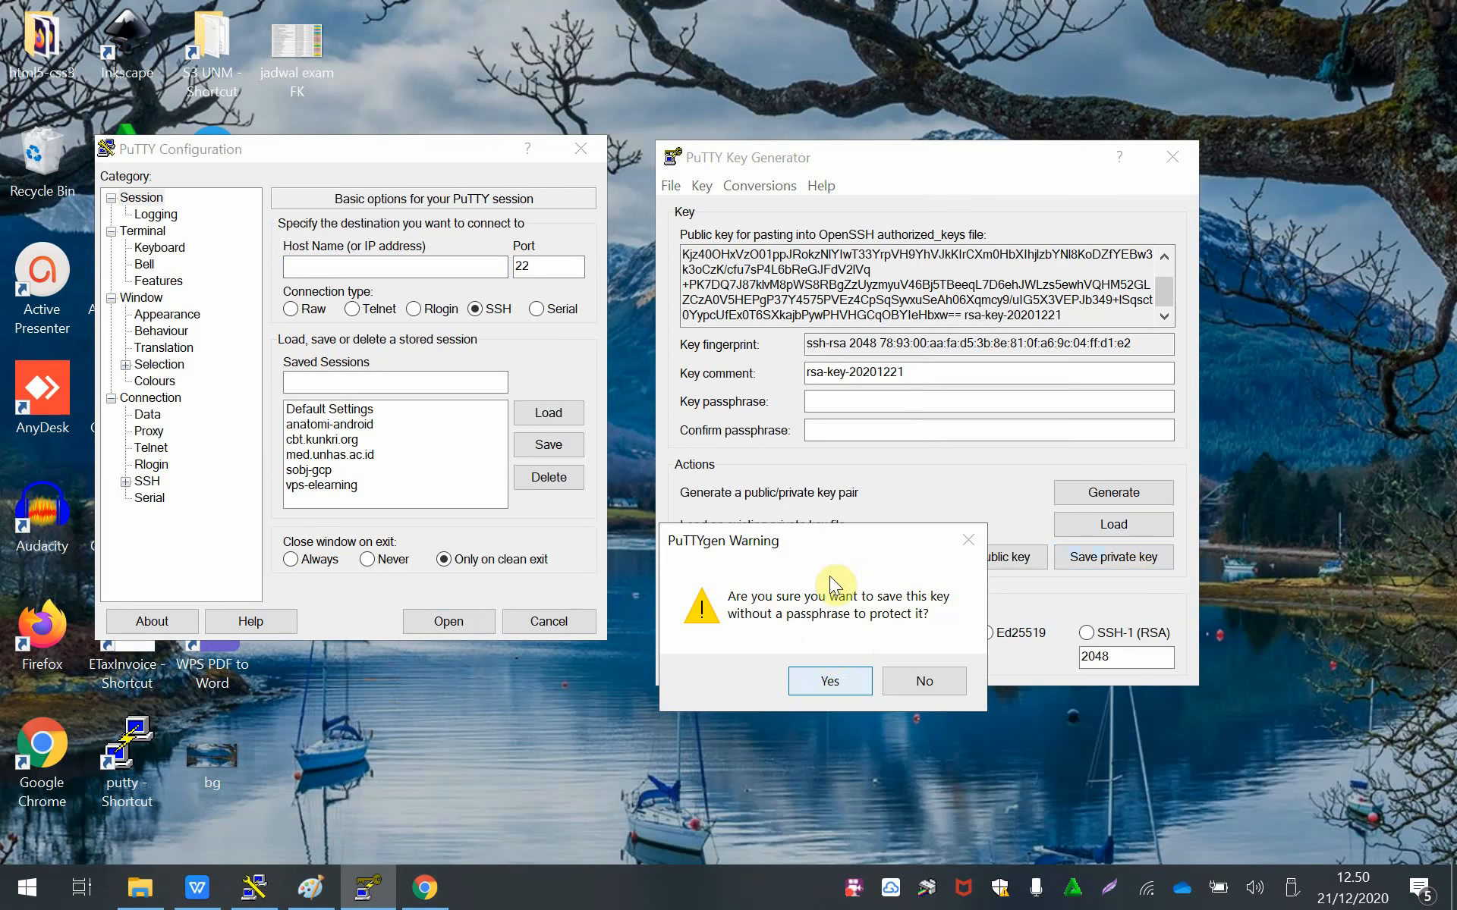
pyautogui.click(830, 687)
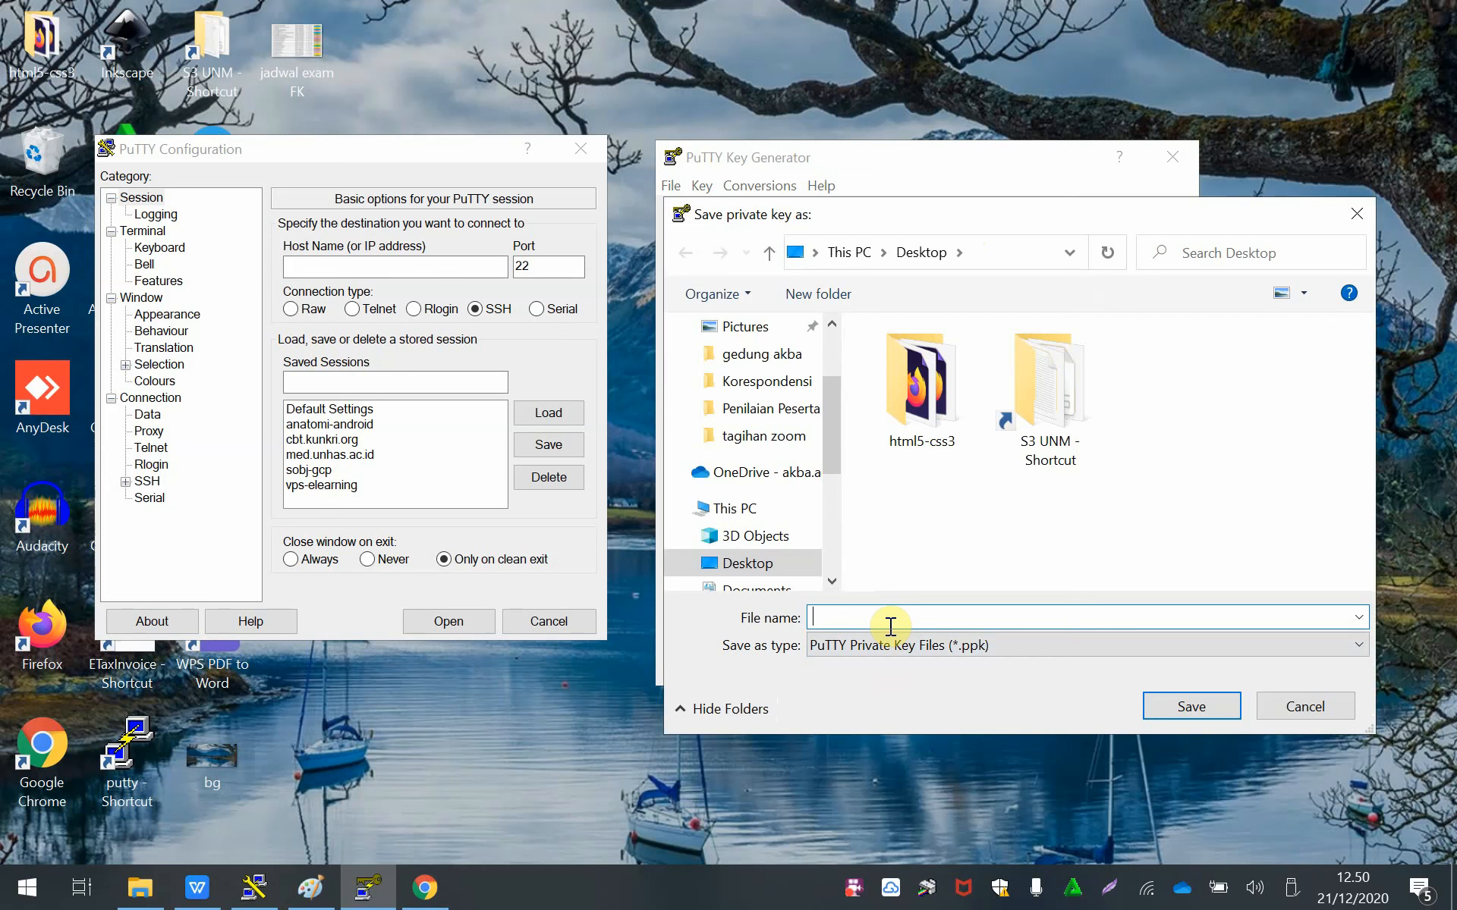
pyautogui.write('key private')
pyautogui.click(1195, 708)
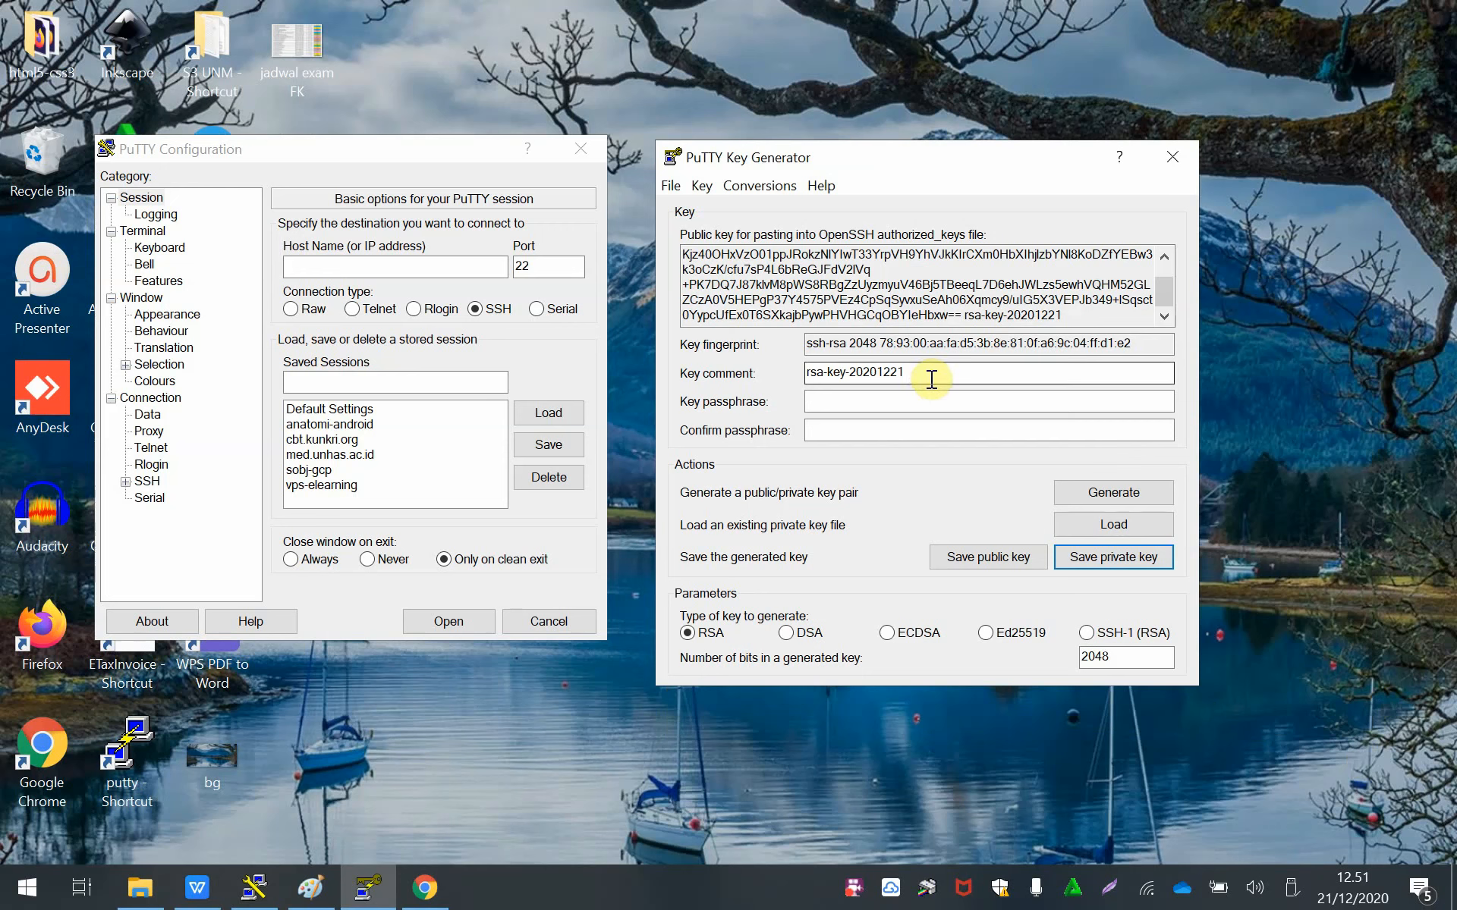
# Step: Copy the key comment rsa-key-20201221 to the clipboard
pyautogui.moveTo(933, 375); pyautogui.dragTo(798, 373)
pyautogui.rightClick(851, 375)
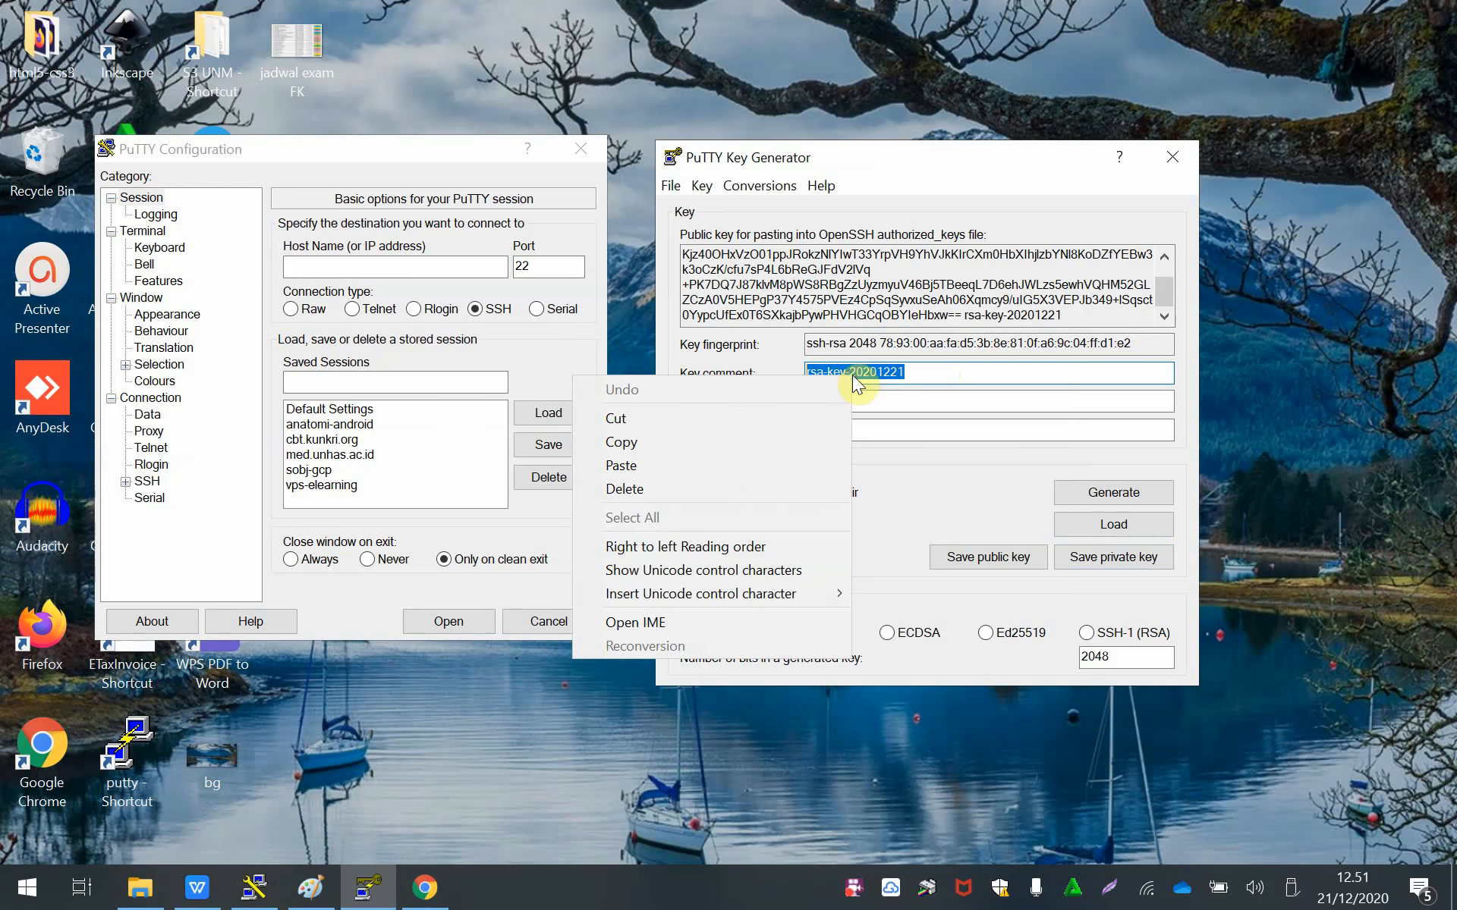
pyautogui.click(727, 442)
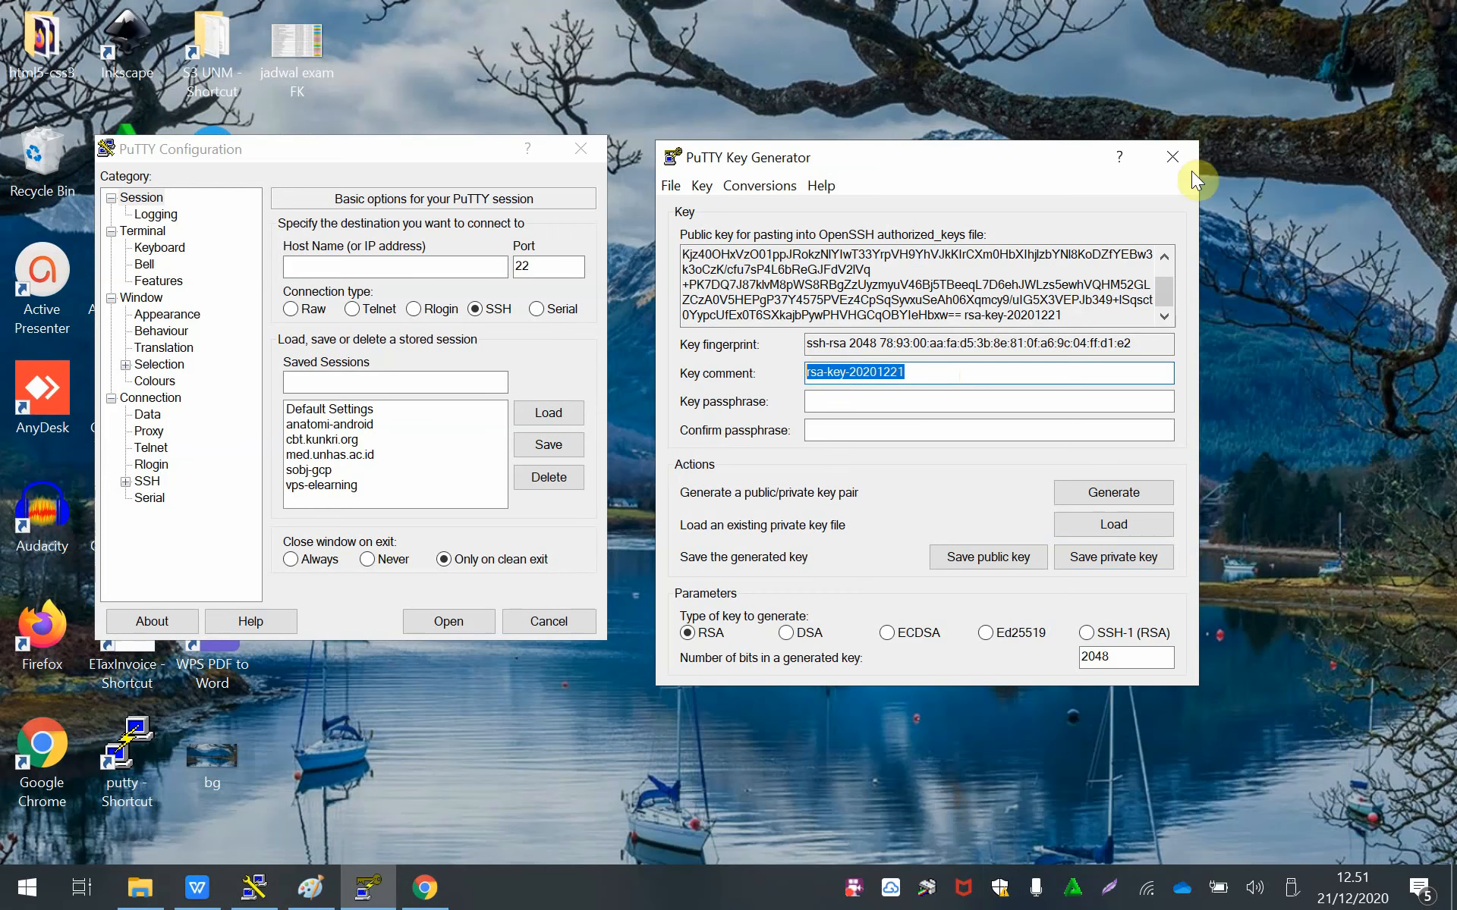
# Step: Save the public key on the Desktop as "key pub" and close PuTTYgen
pyautogui.moveTo(884, 171); pyautogui.dragTo(959, 198)
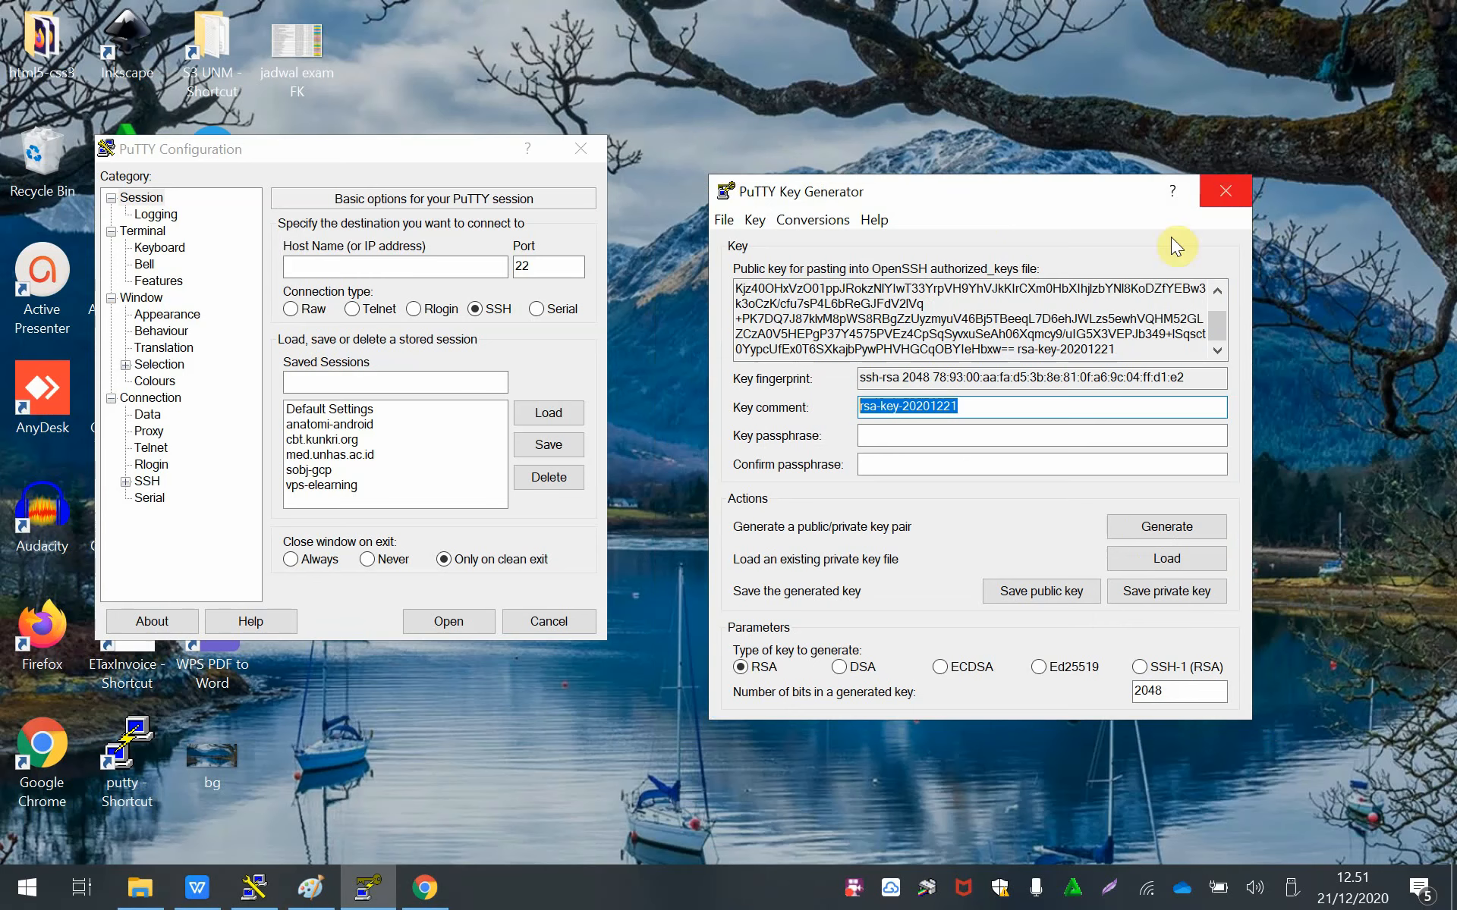
pyautogui.moveTo(1016, 196); pyautogui.dragTo(1045, 163)
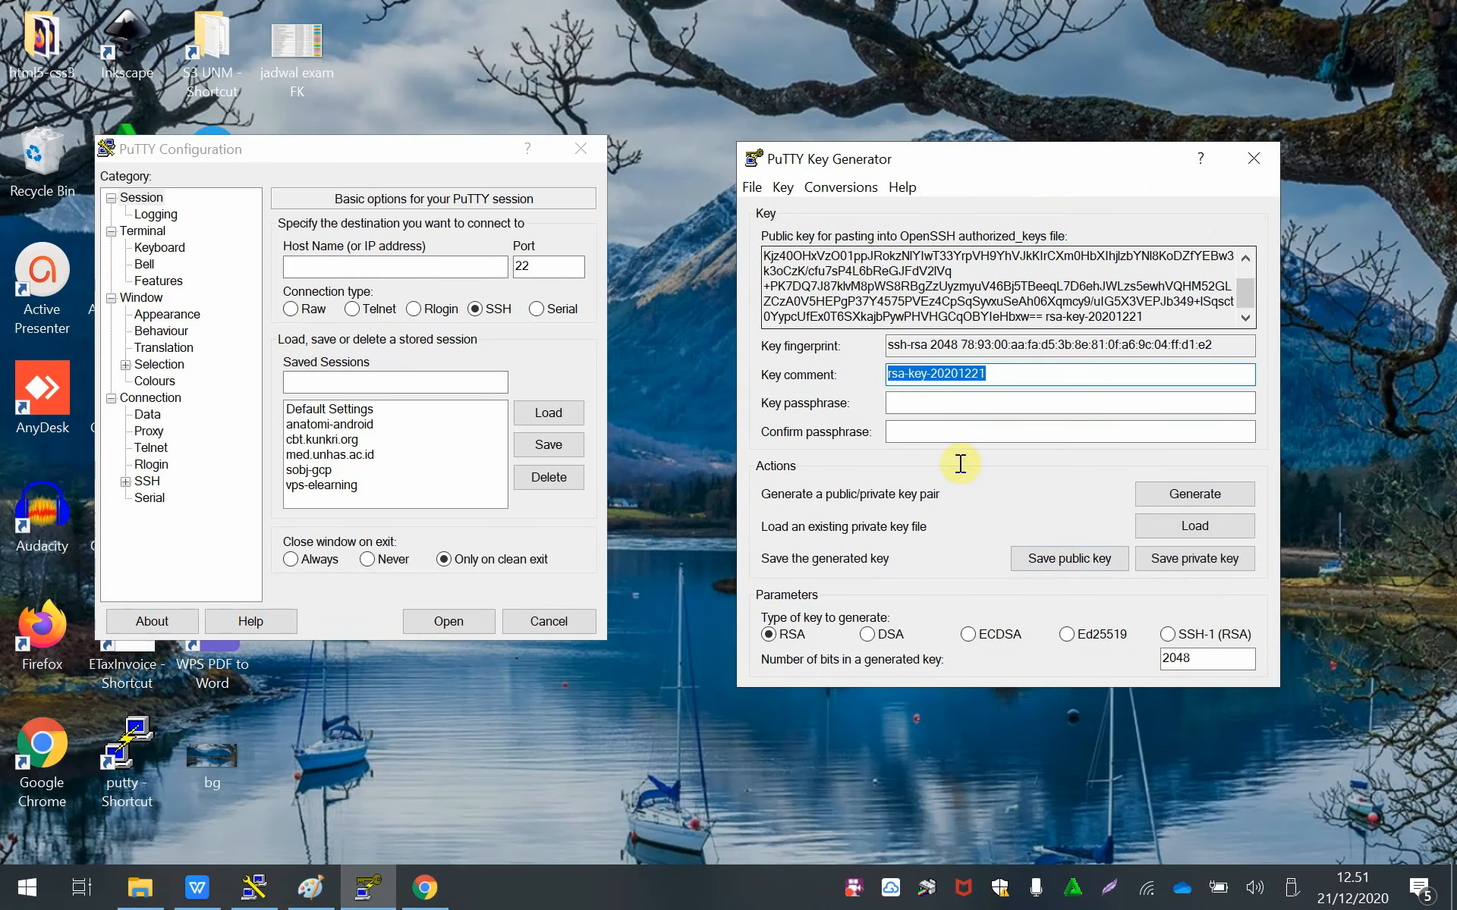
pyautogui.click(1065, 569)
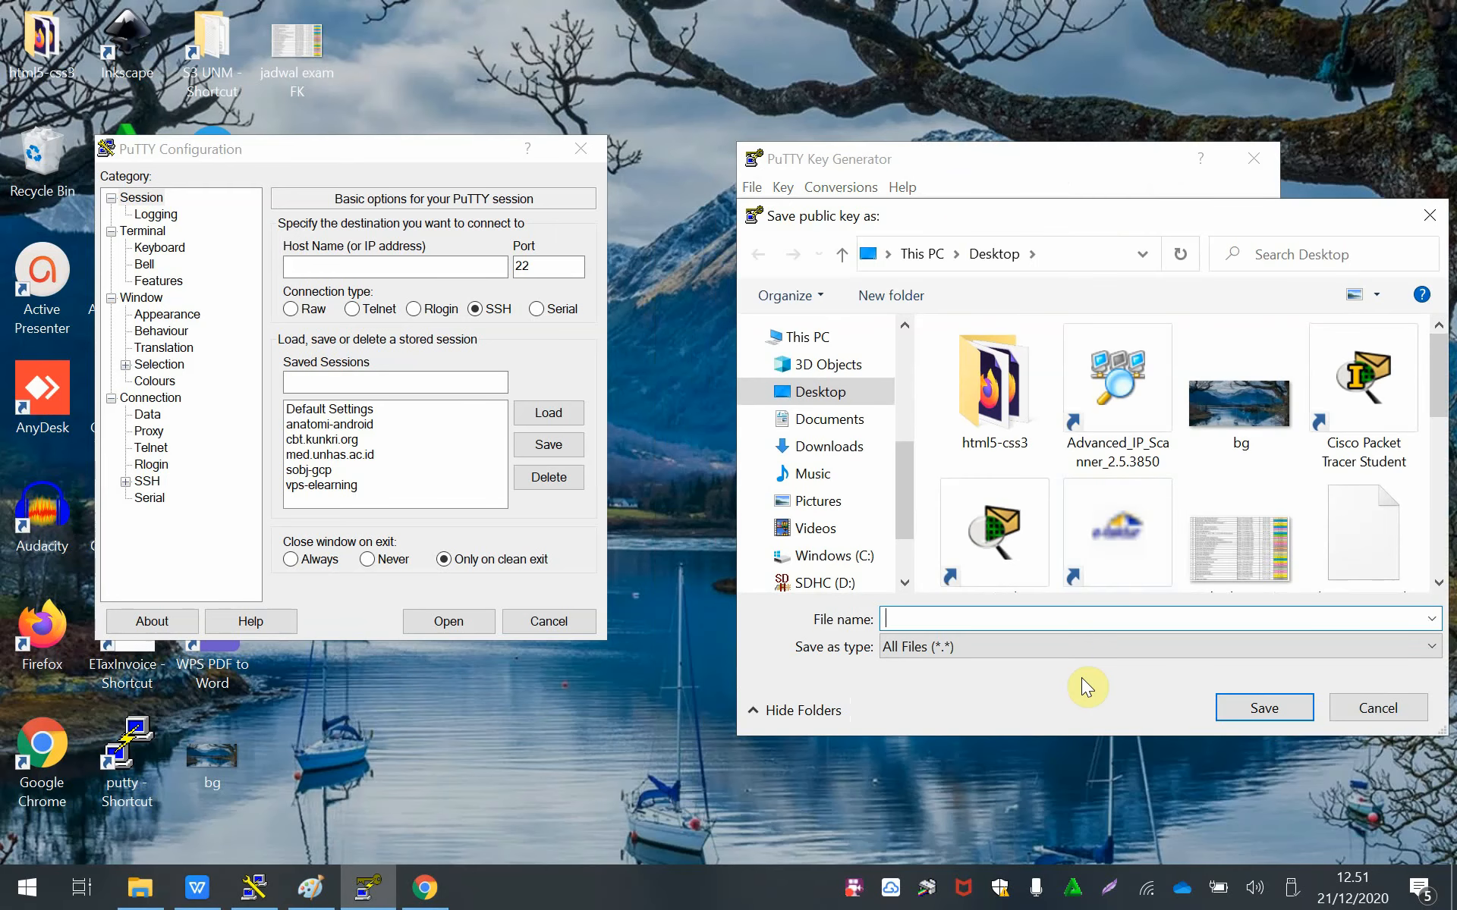
pyautogui.write('key pub')
pyautogui.click(1254, 710)
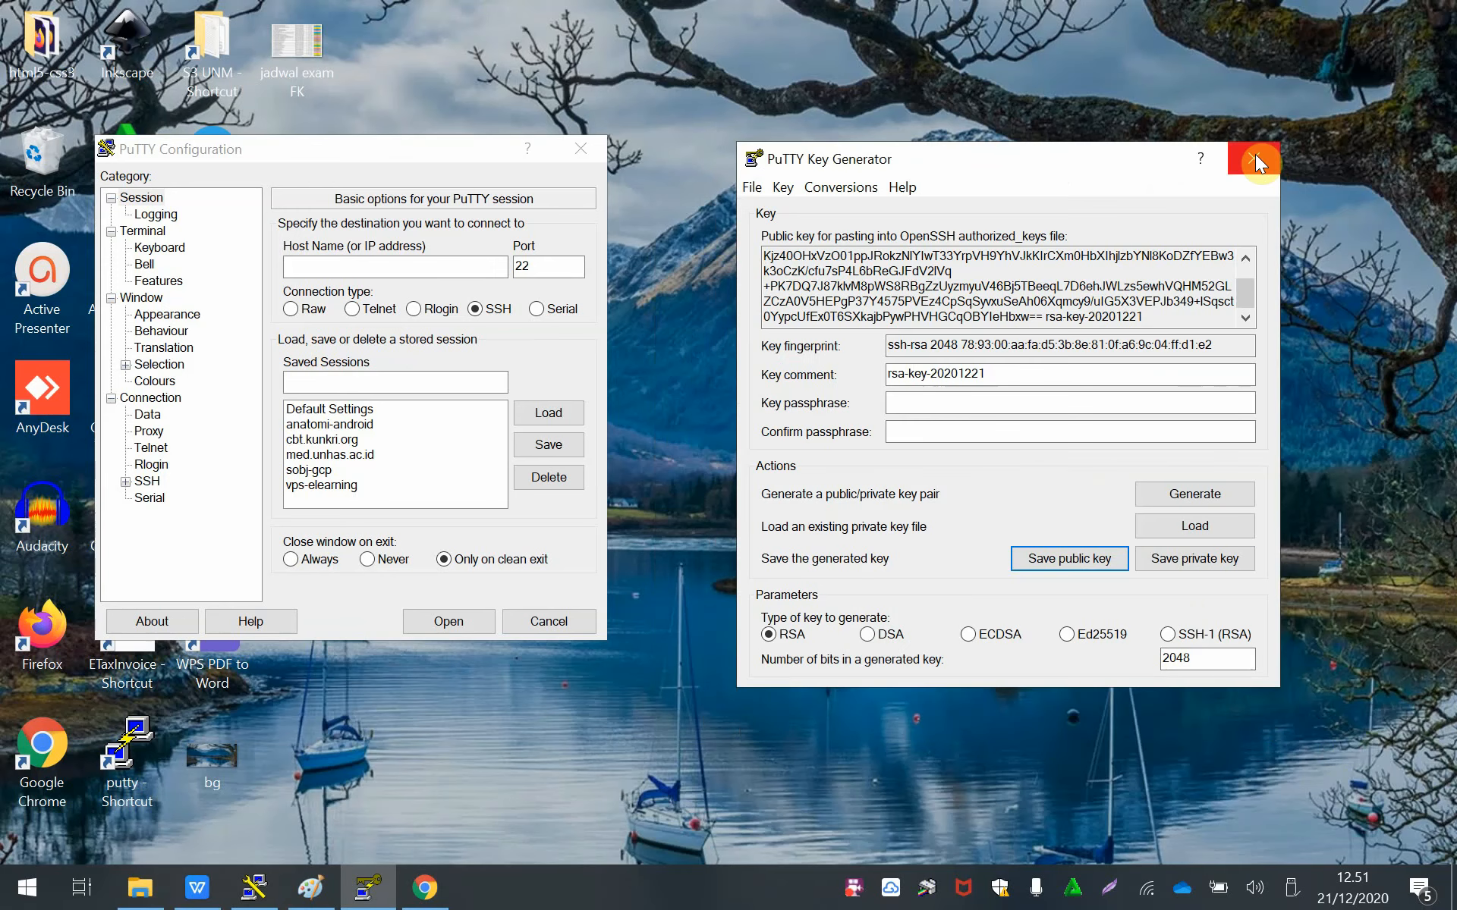
pyautogui.click(1254, 155)
# Step: Move PuTTY Configuration clear of the desktop icons, load the saved session sobj-gcp, and select its host address
pyautogui.moveTo(425, 149); pyautogui.dragTo(916, 177)
pyautogui.click(783, 499)
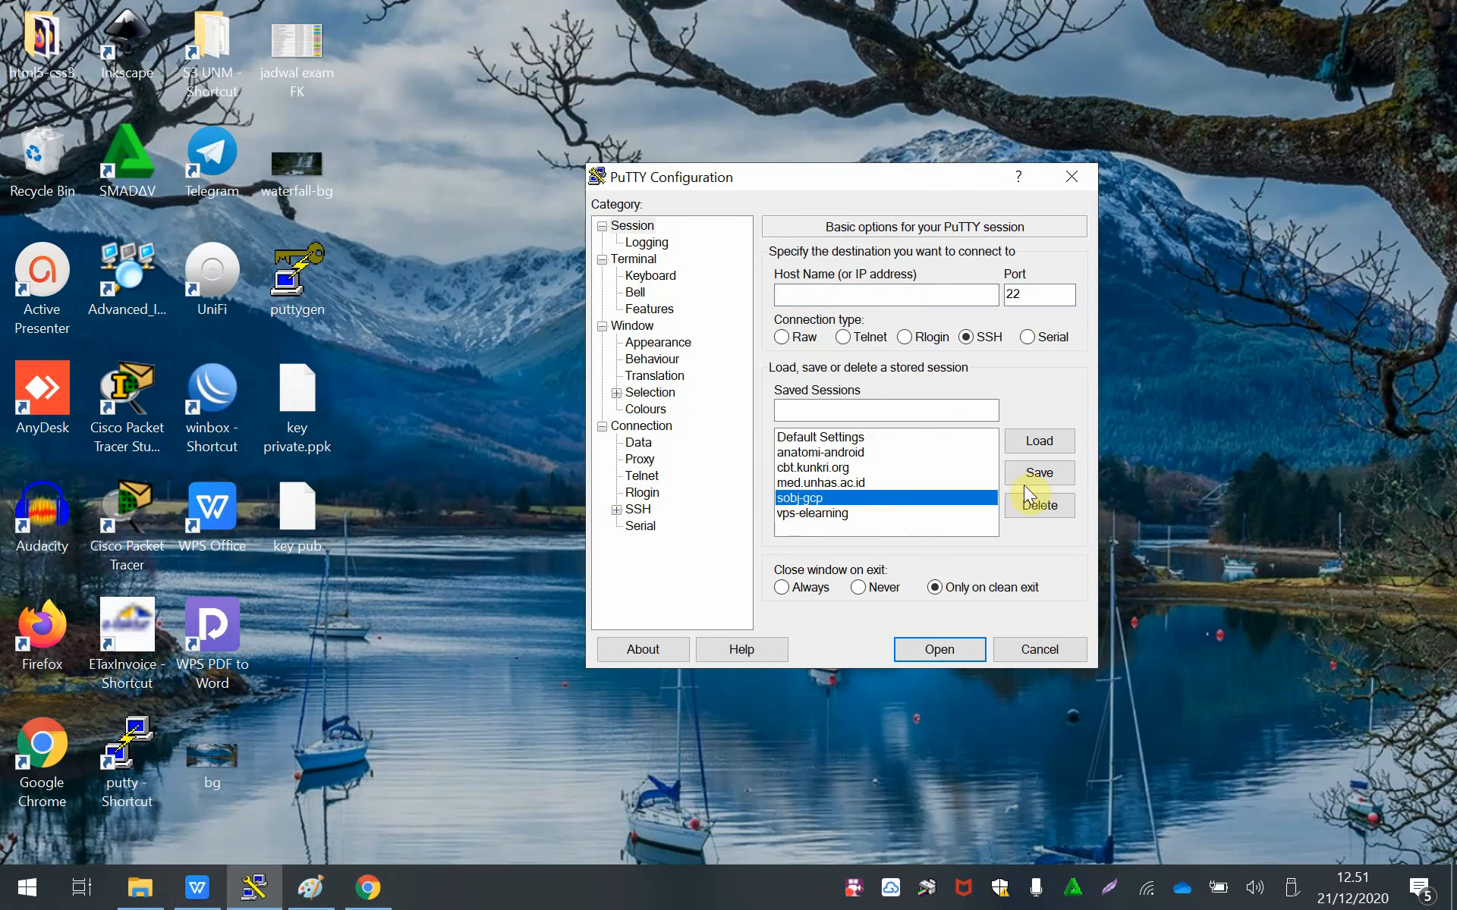
pyautogui.click(1045, 454)
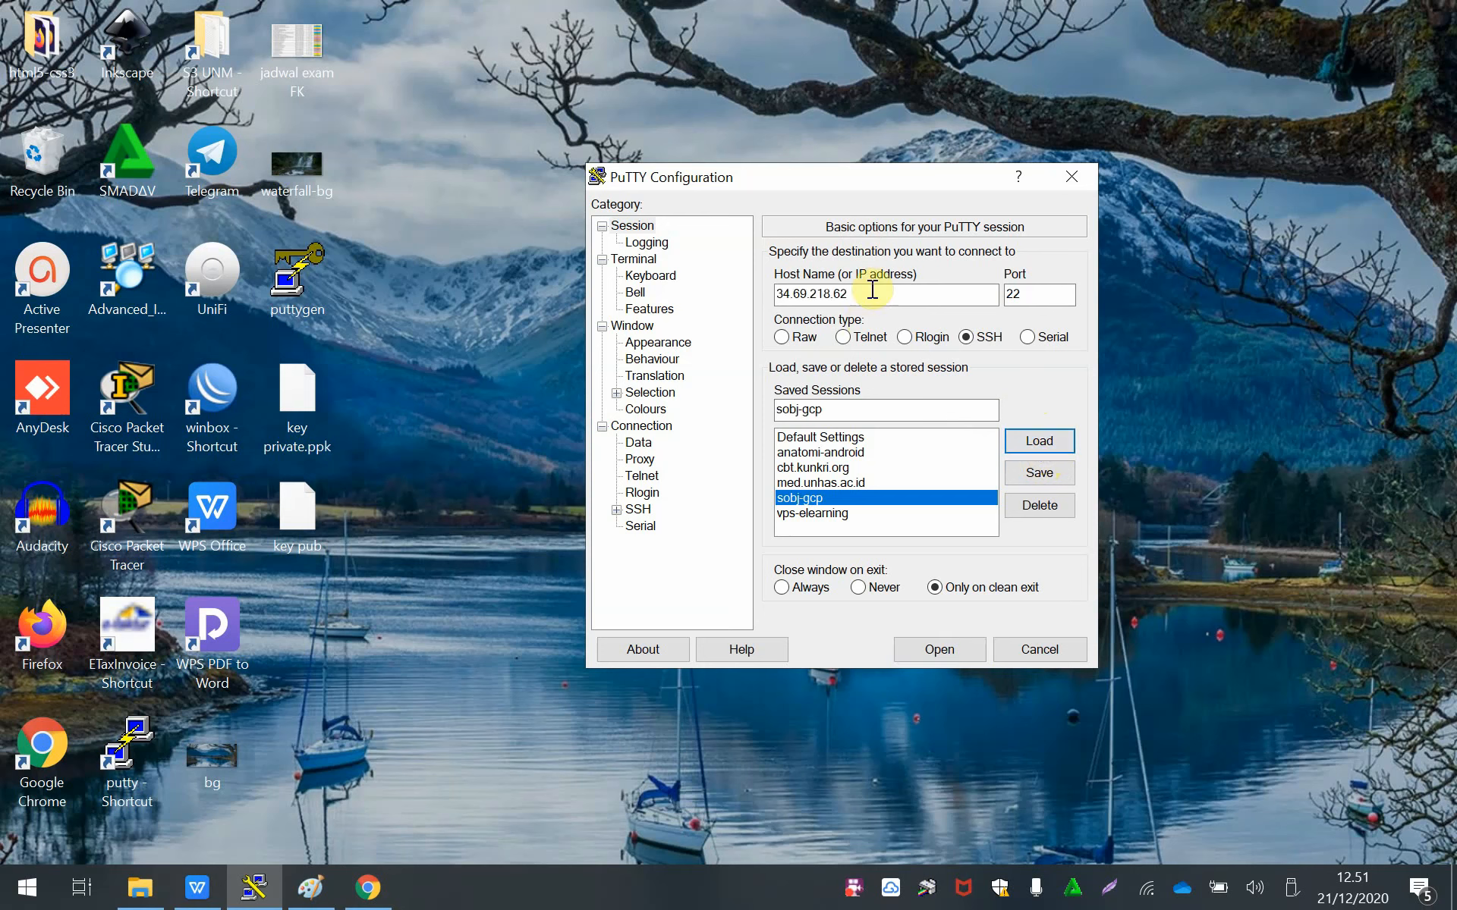
pyautogui.moveTo(880, 295); pyautogui.dragTo(770, 295)
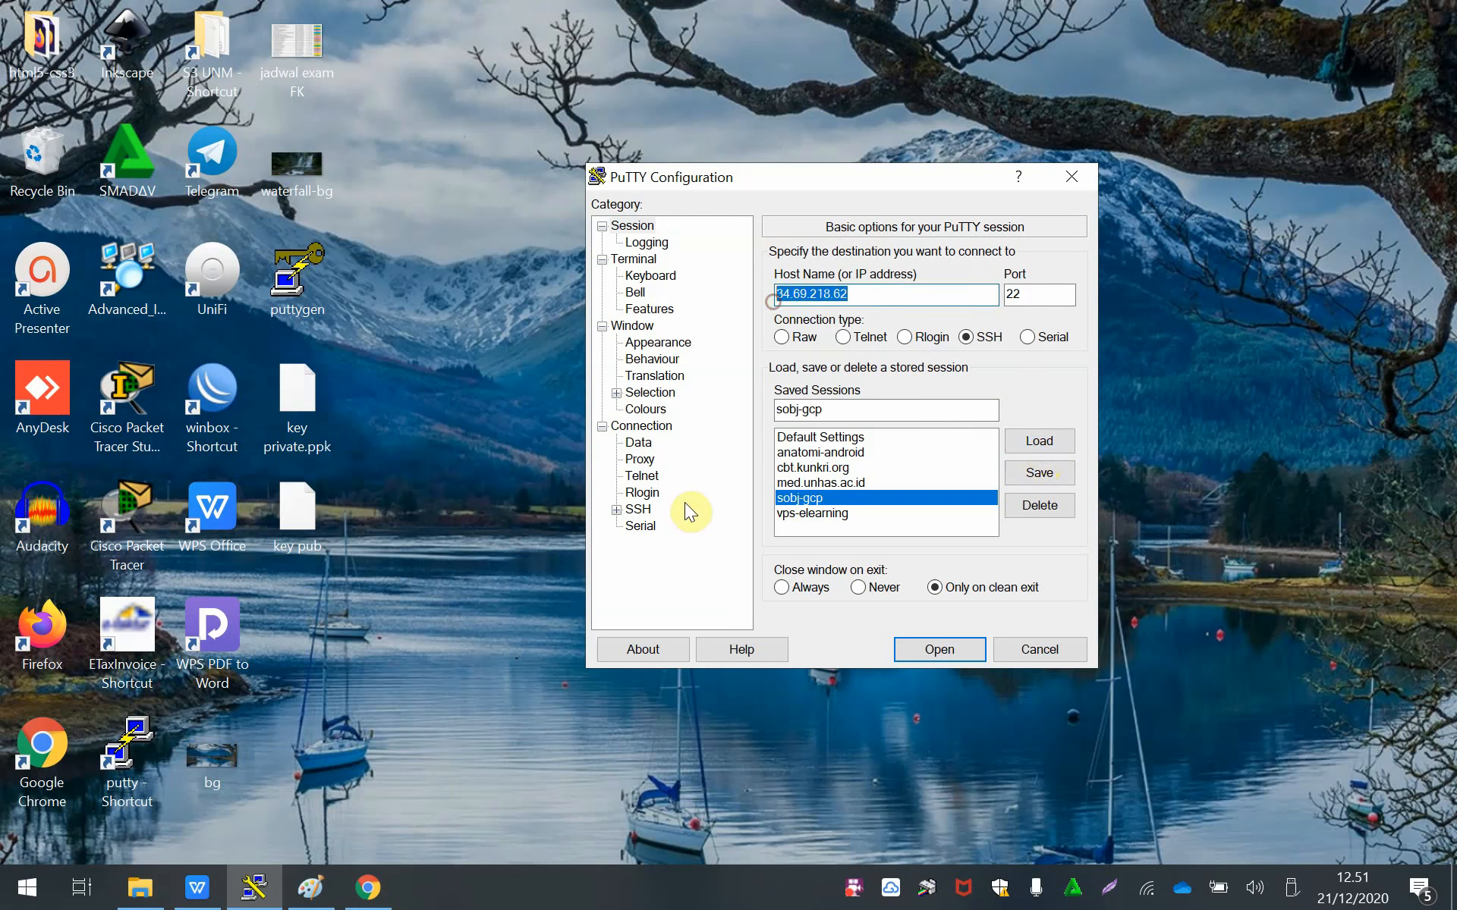
# Step: Set the SSH authentication private key file to "key private.ppk" from the Desktop
pyautogui.click(616, 510)
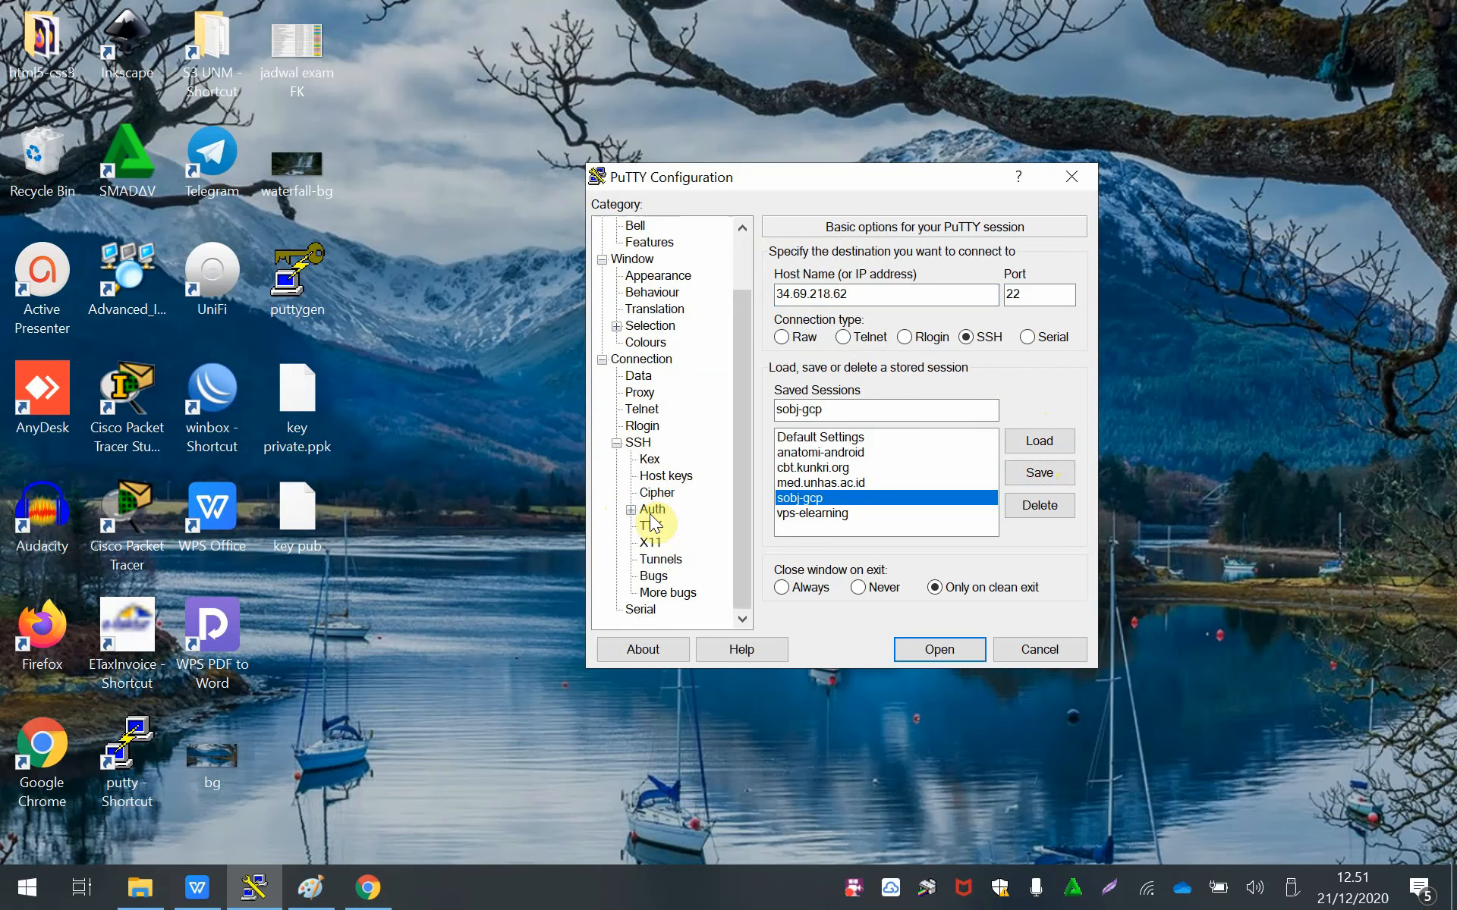
pyautogui.click(651, 512)
pyautogui.click(1044, 497)
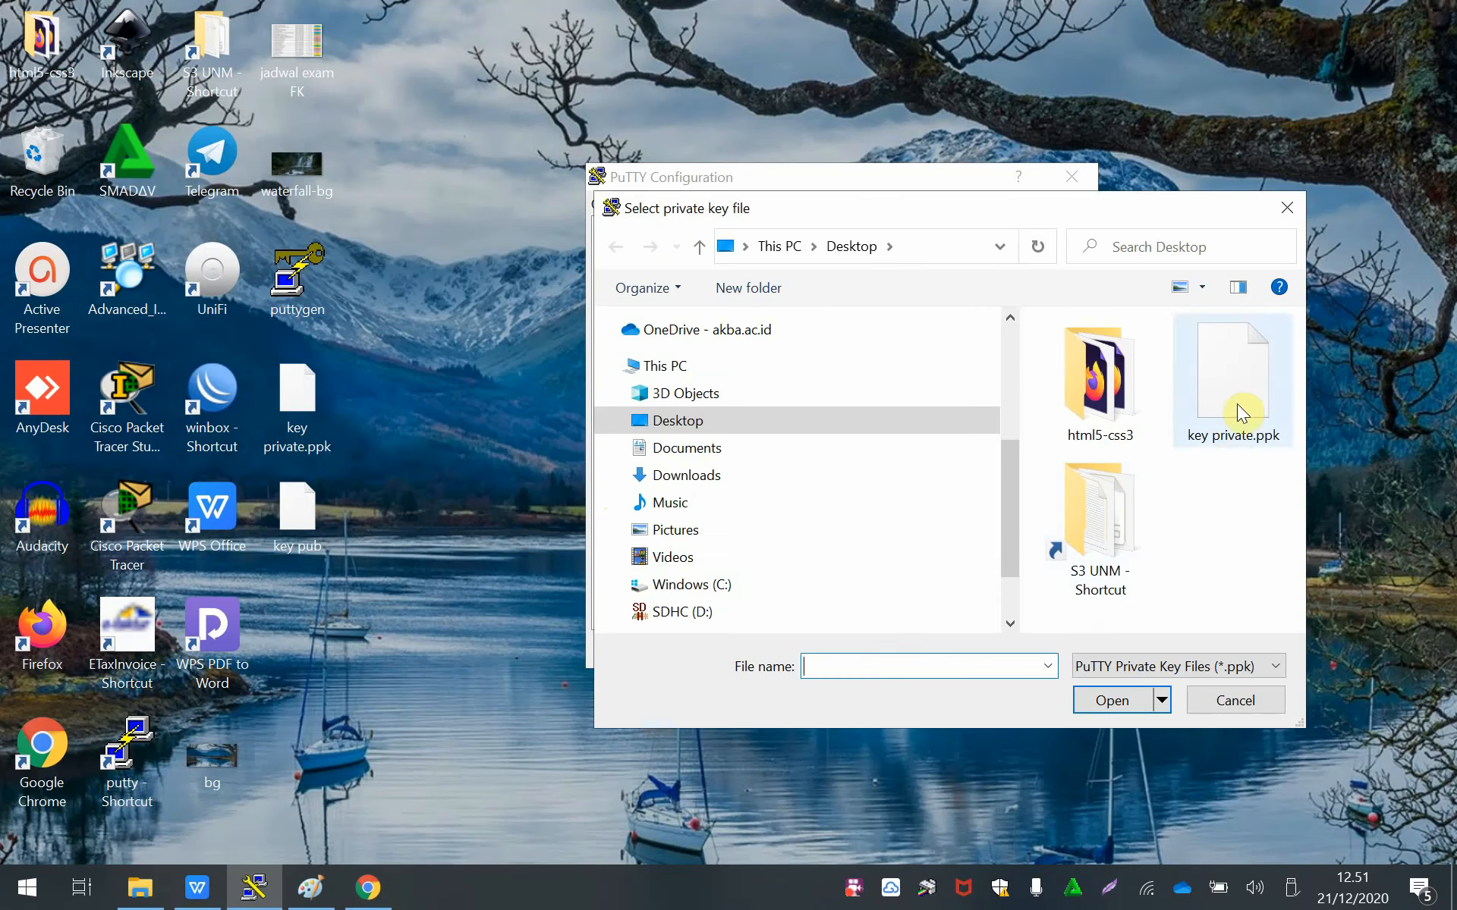
pyautogui.click(1236, 380)
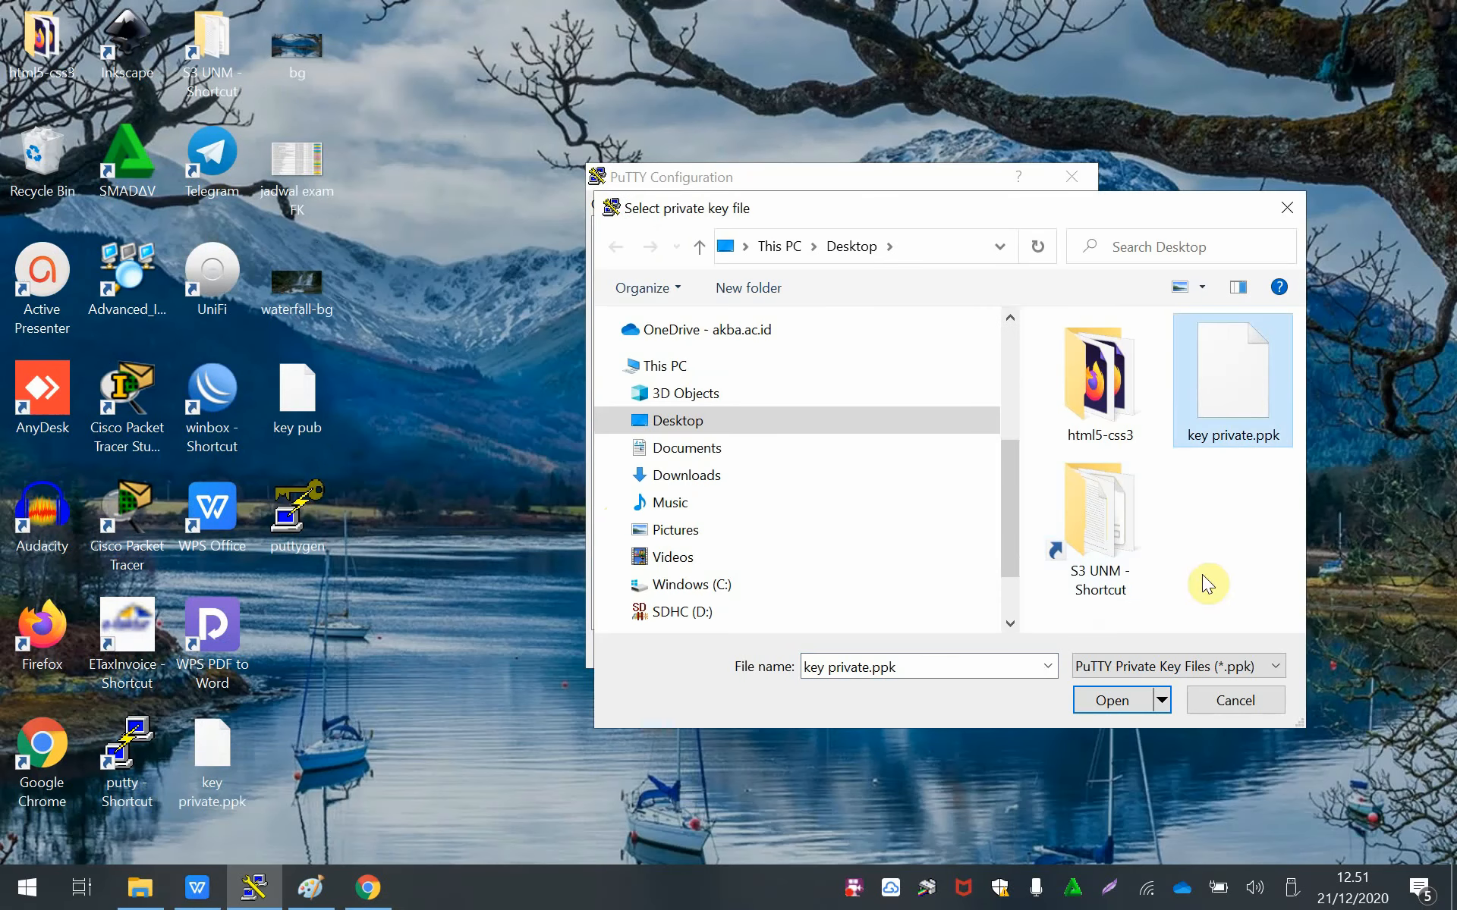
pyautogui.click(1106, 708)
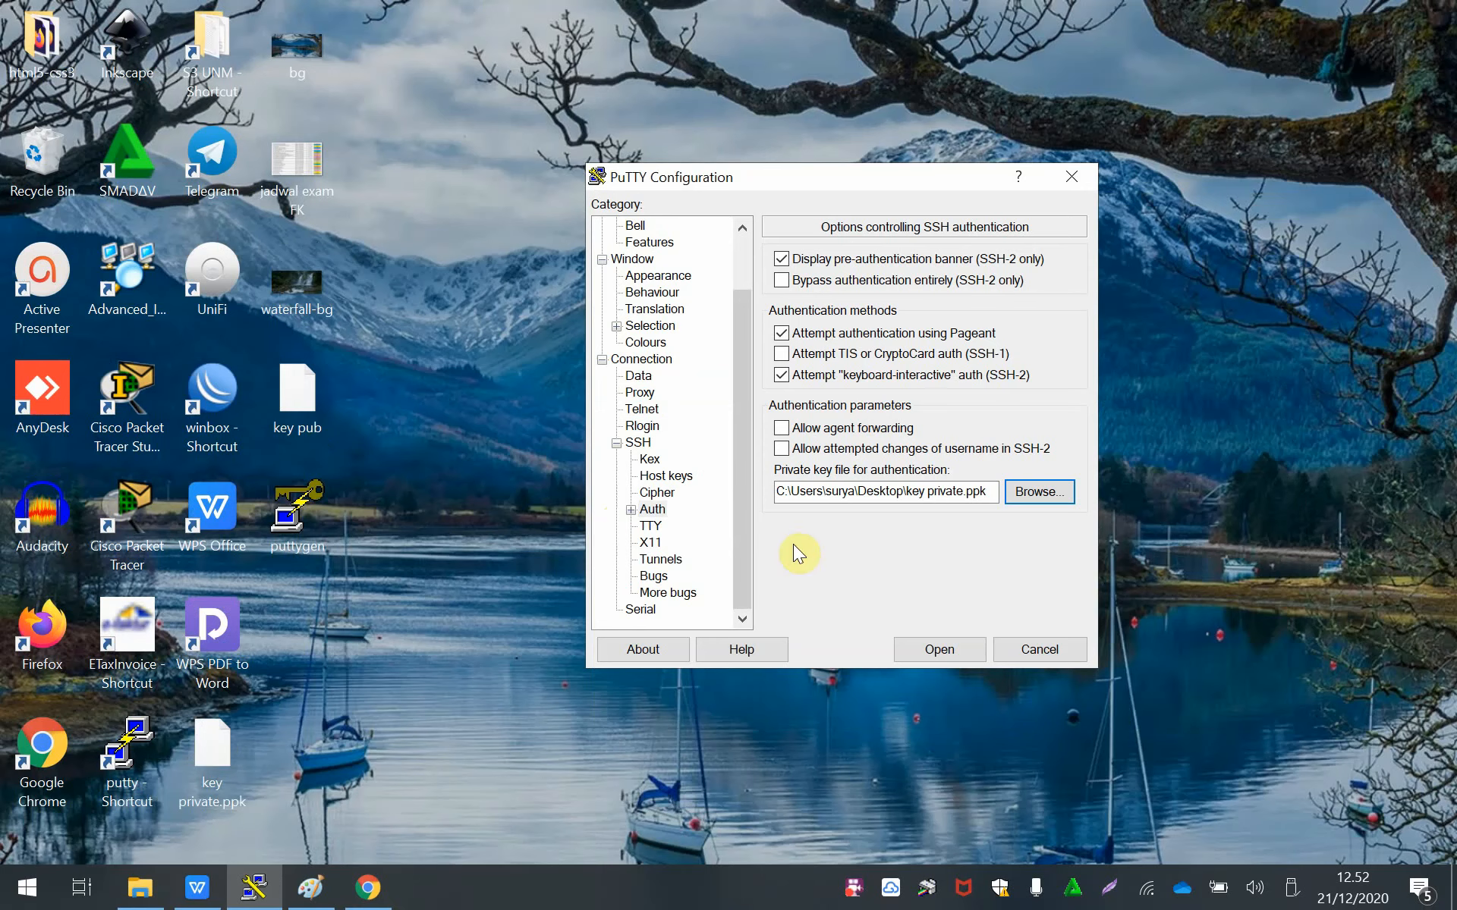
# Step: Open the SSH connection and log in as rsa-key-20201221, then enter several blank lines at the shell prompt
pyautogui.click(940, 650)
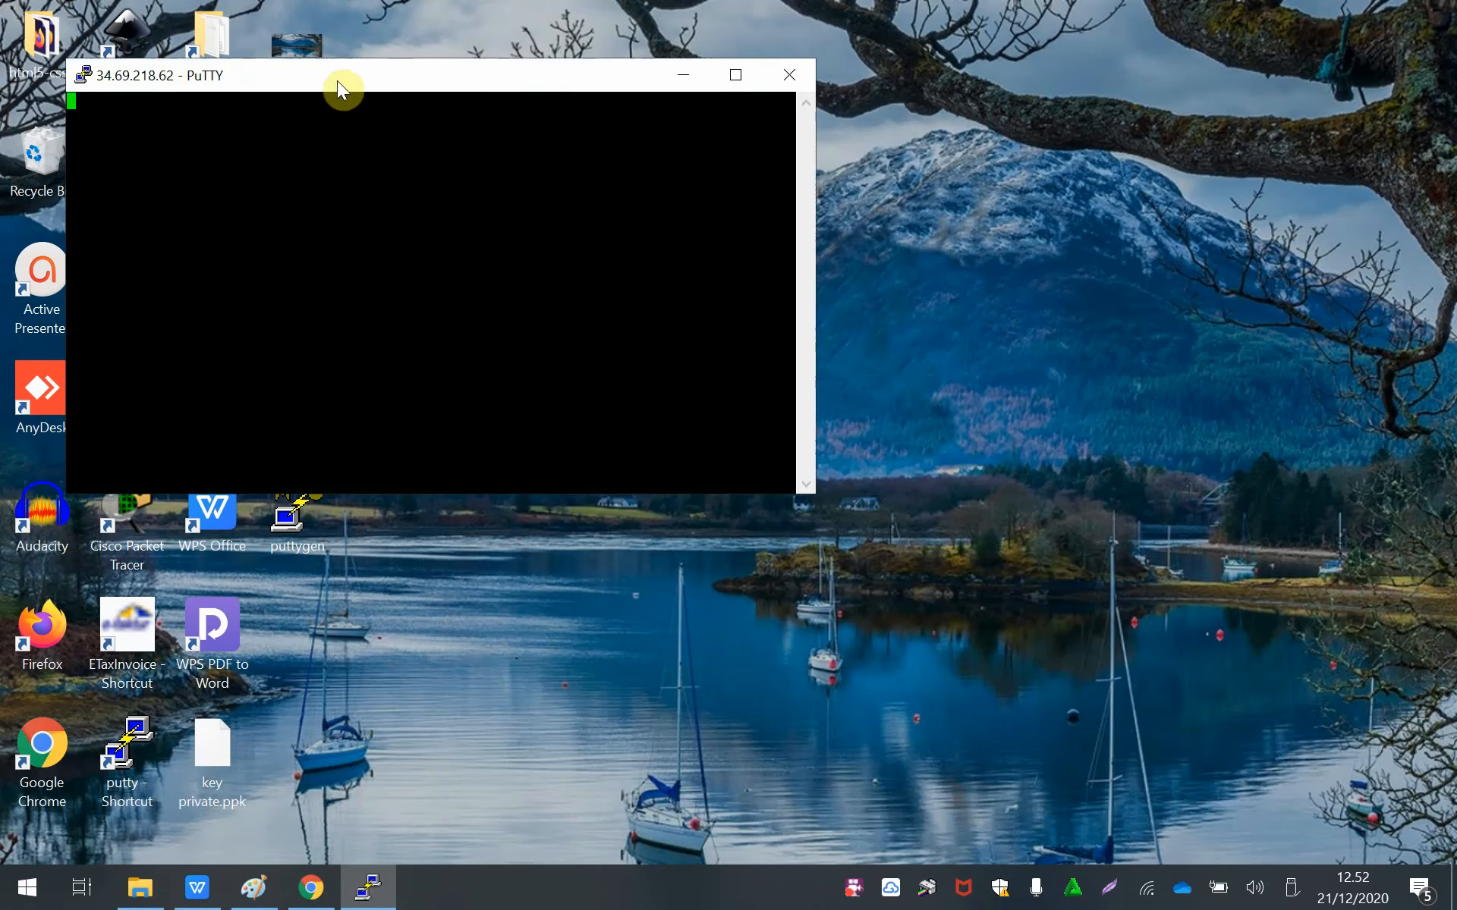
pyautogui.moveTo(339, 81); pyautogui.dragTo(574, 120)
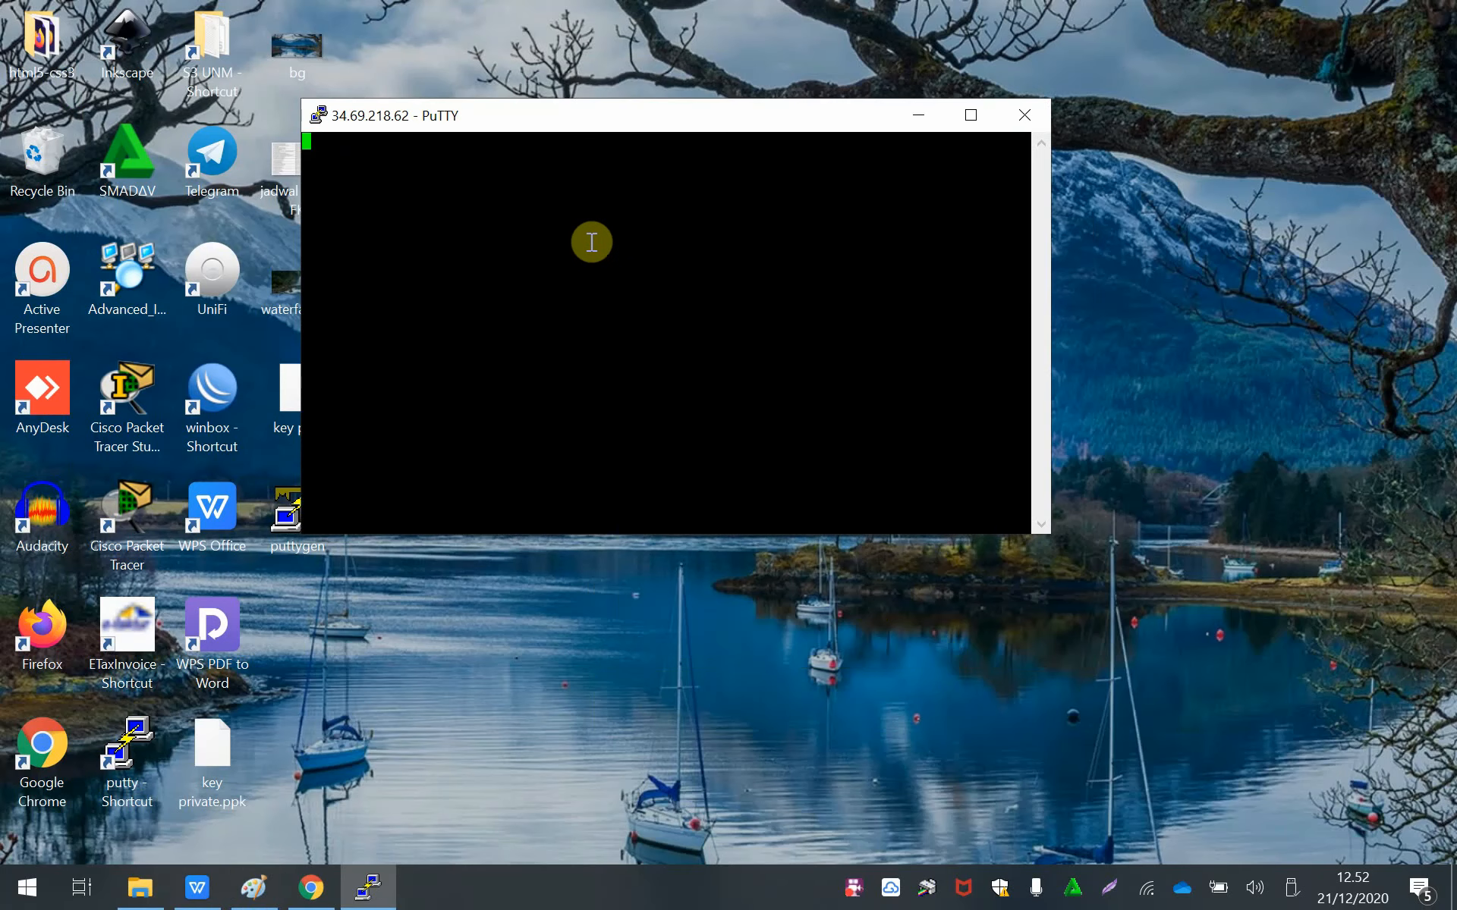
pyautogui.rightClick(458, 155)
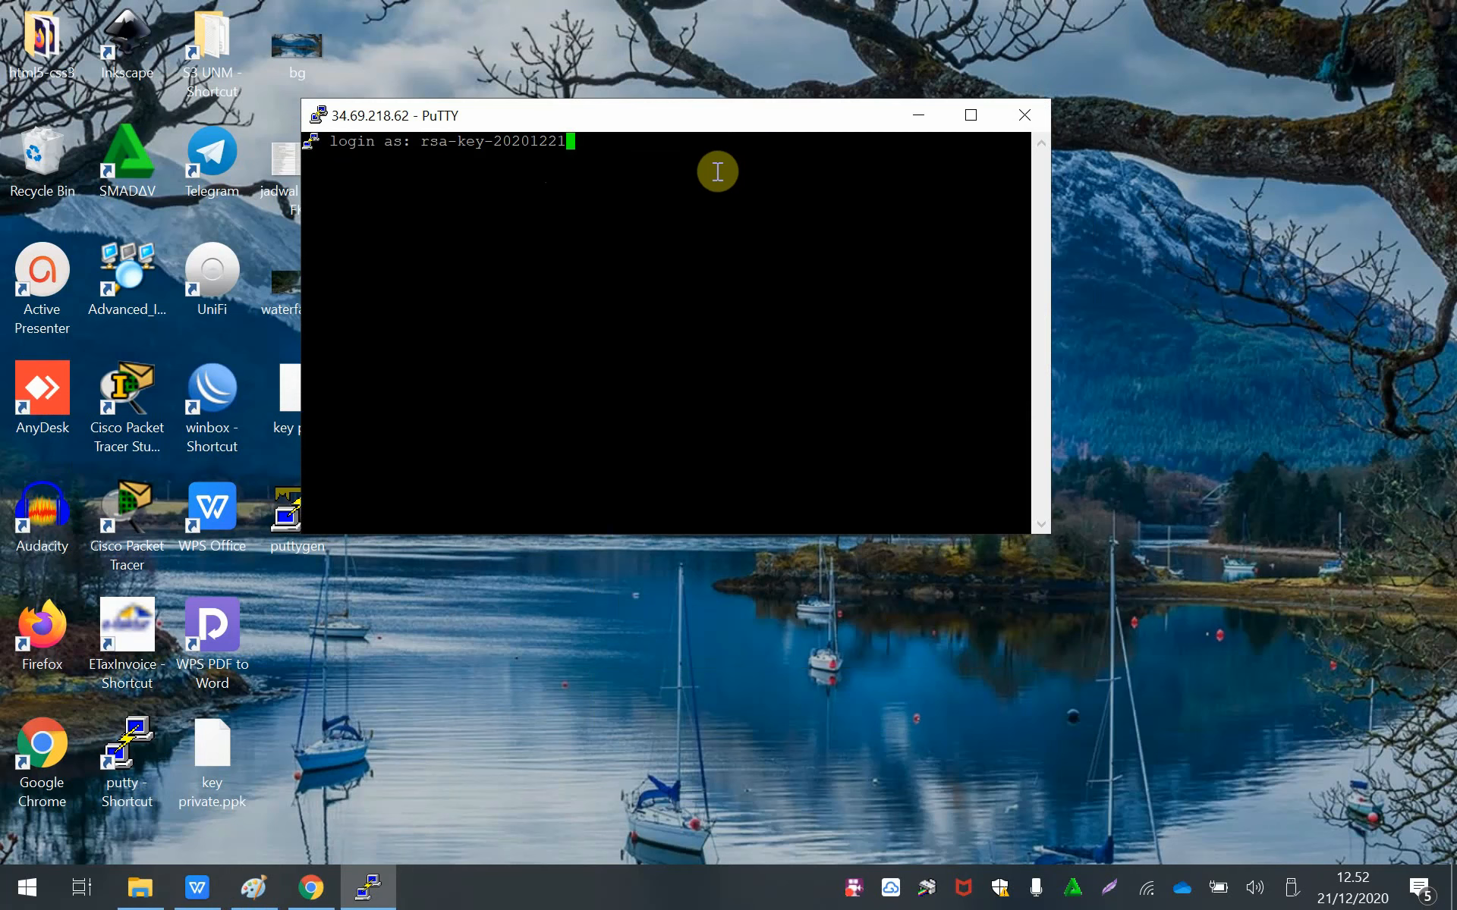
pyautogui.press('Return')
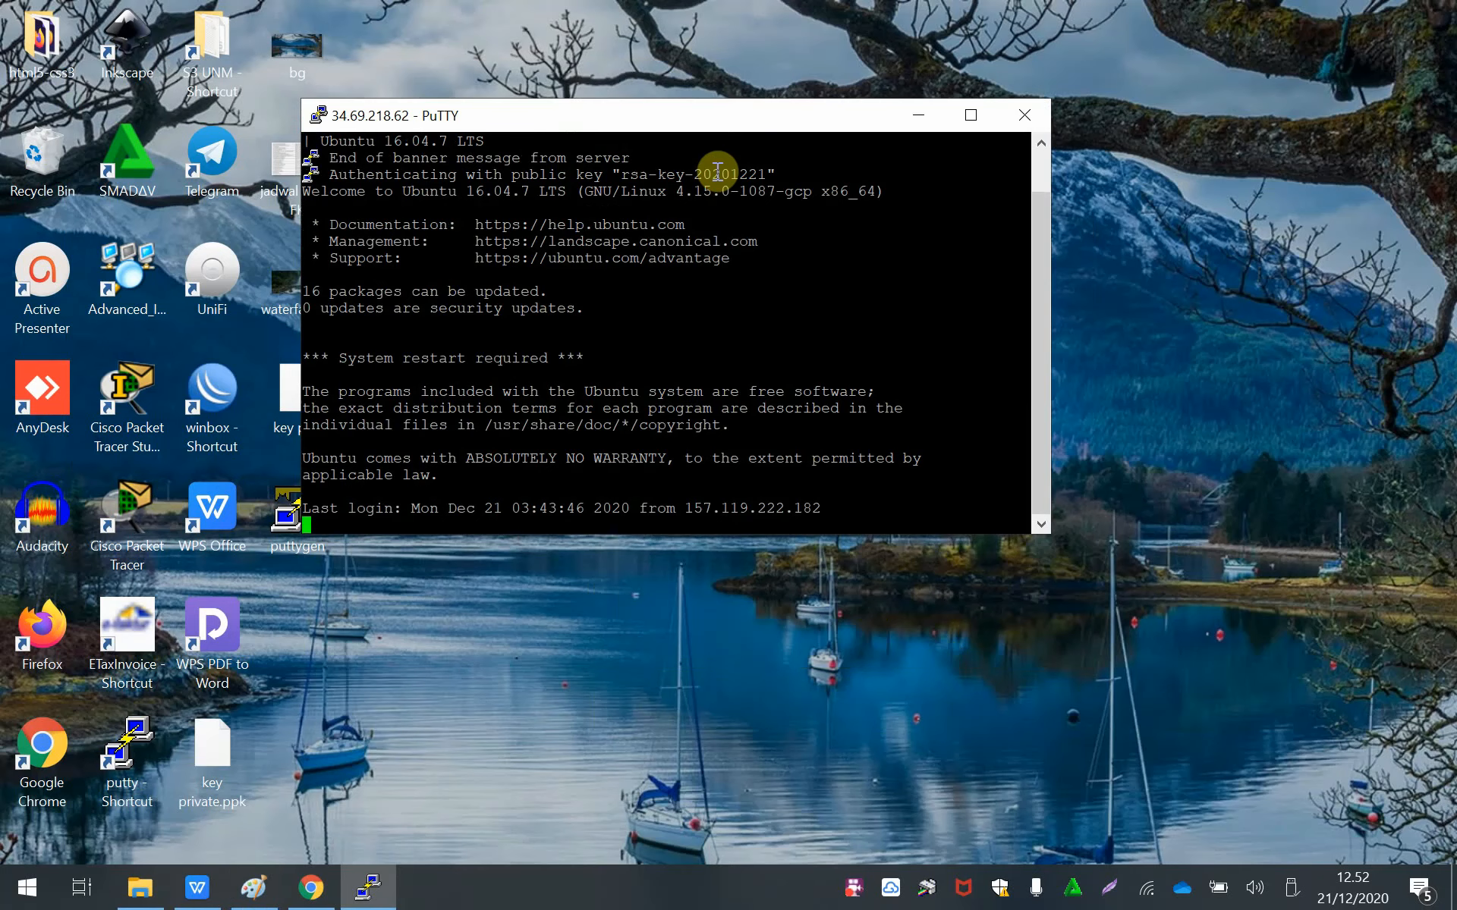
pyautogui.press('Return')
pyautogui.press('Return')
pyautogui.press('Return')
pyautogui.press('Return')
pyautogui.press('Return')
pyautogui.press('Return')
pyautogui.press('Return')
pyautogui.press('Return')
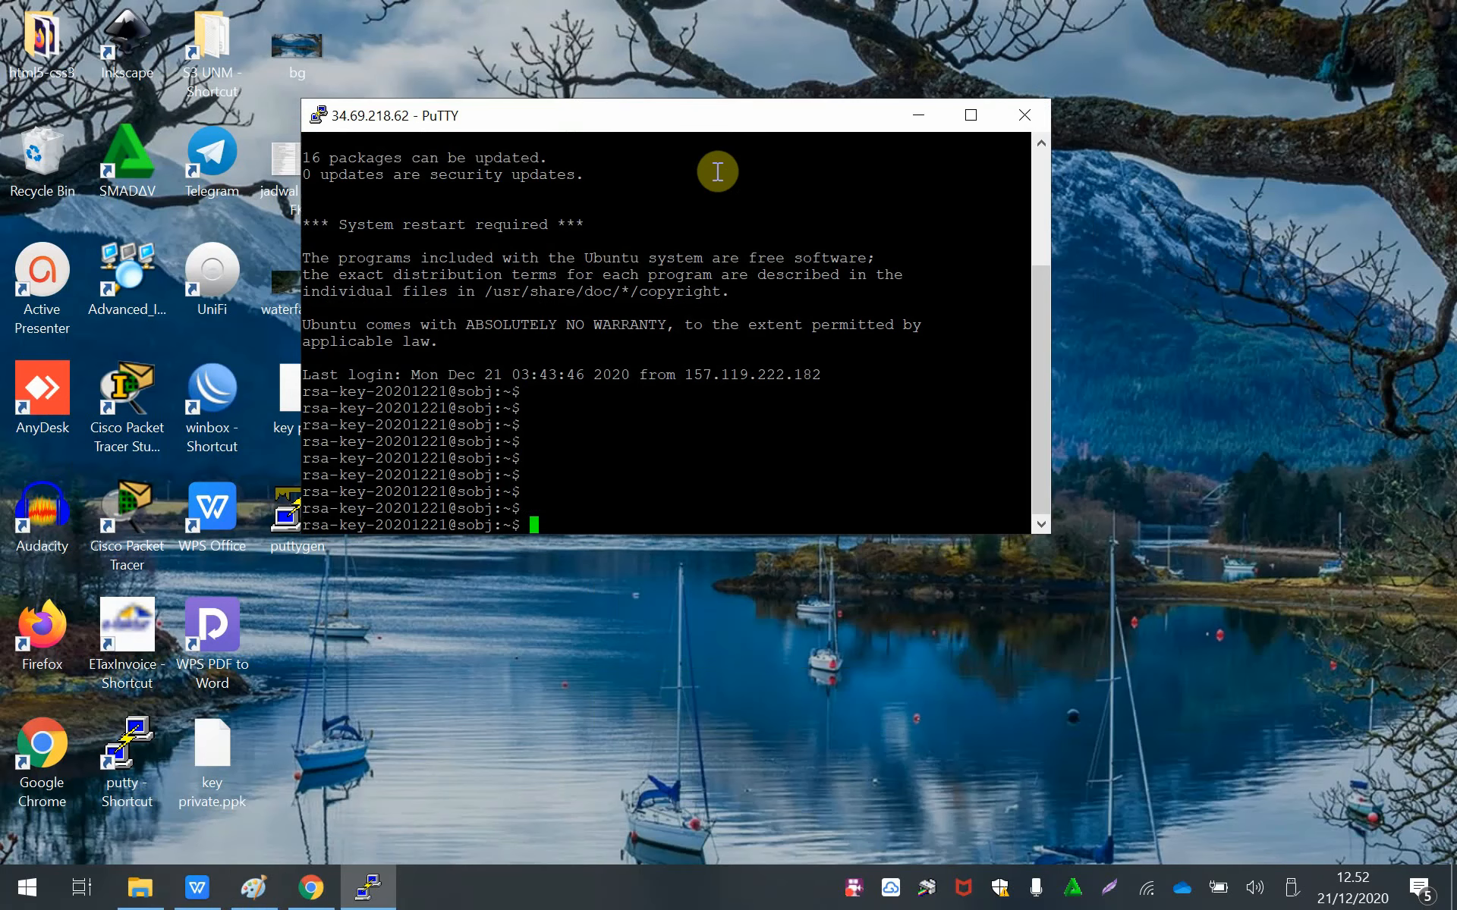
# Step: Look at the SSH network diagram in Paint and return to the PuTTY terminal
pyautogui.moveTo(546, 108); pyautogui.dragTo(656, 148)
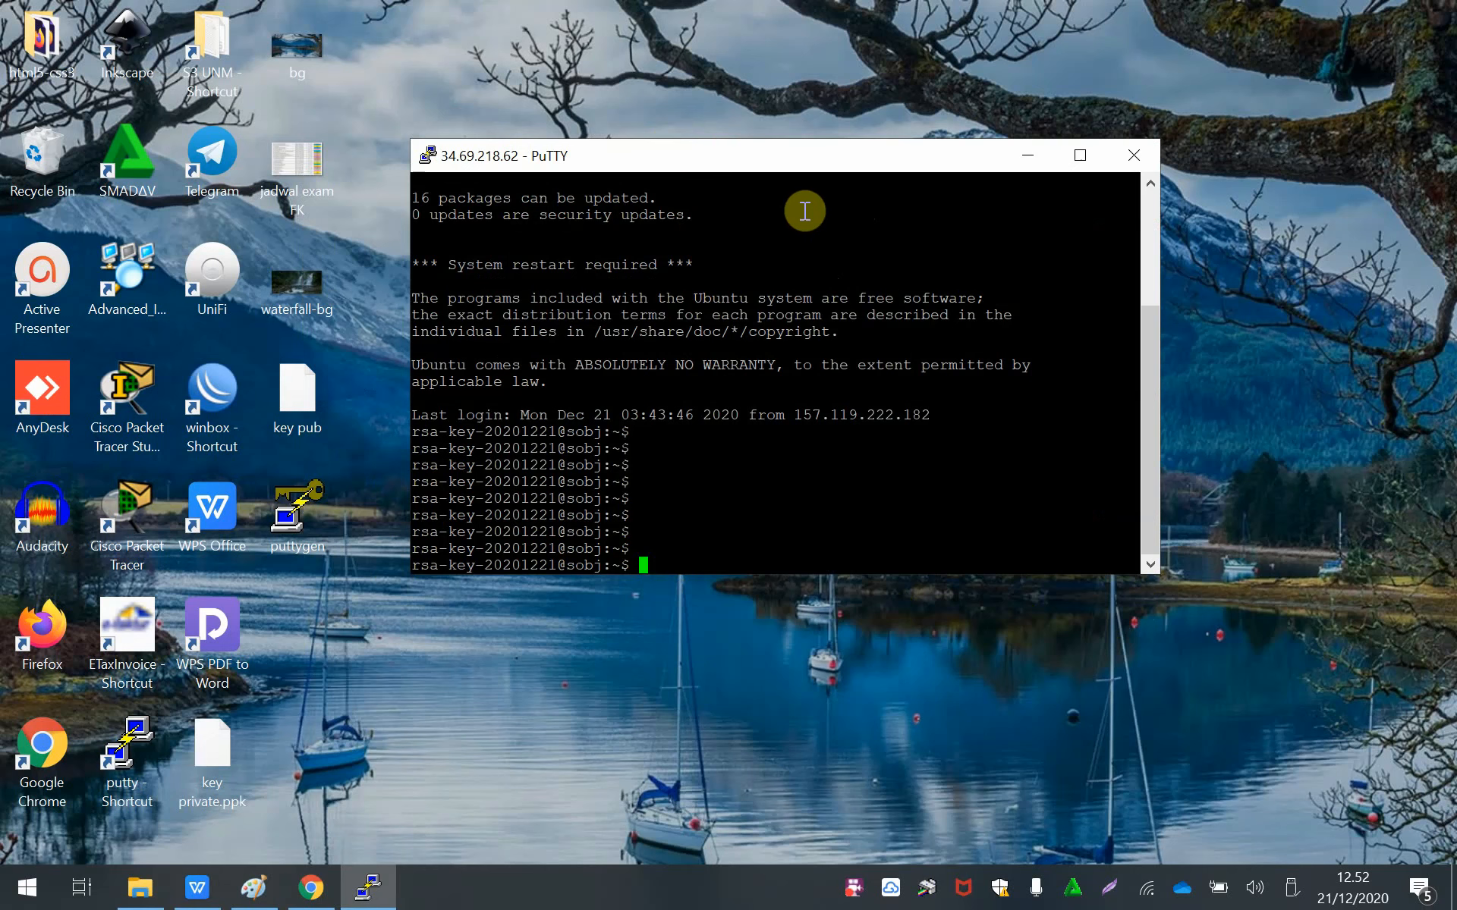
pyautogui.moveTo(311, 899)
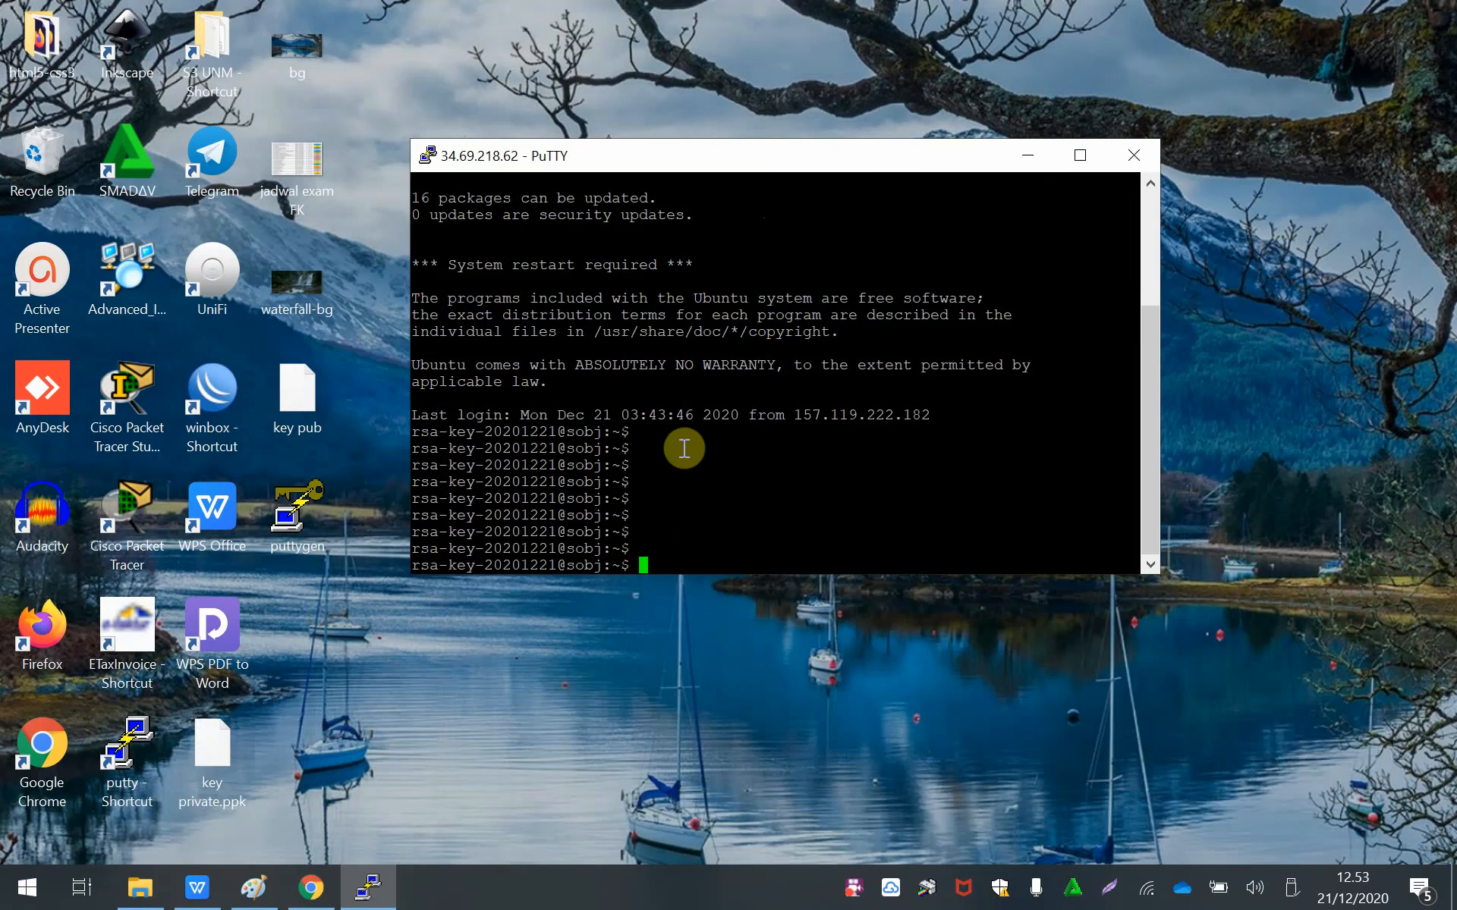
pyautogui.click(253, 887)
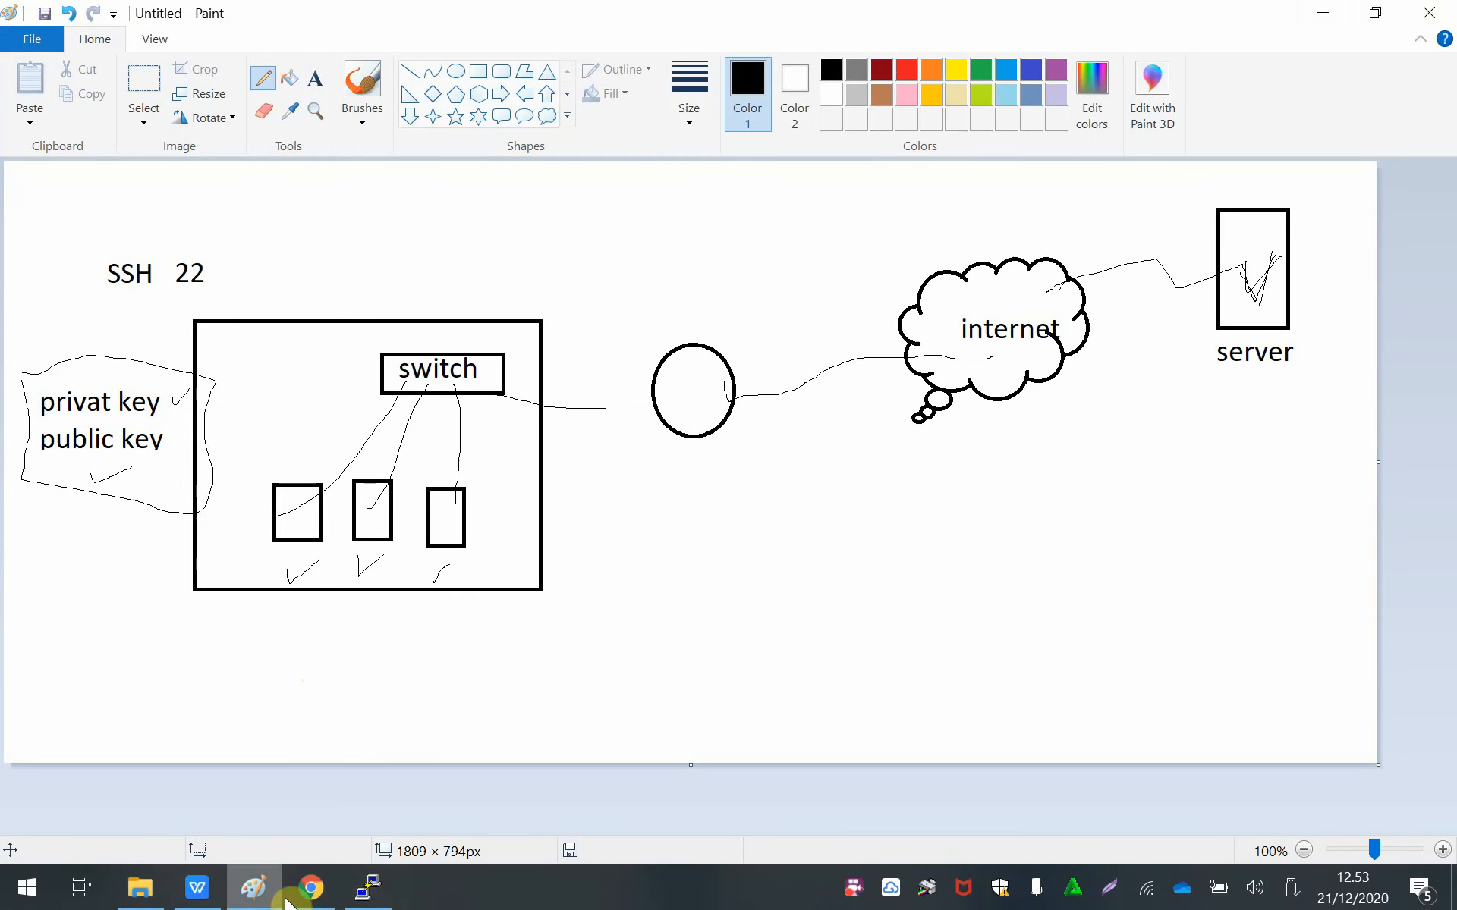
pyautogui.click(363, 904)
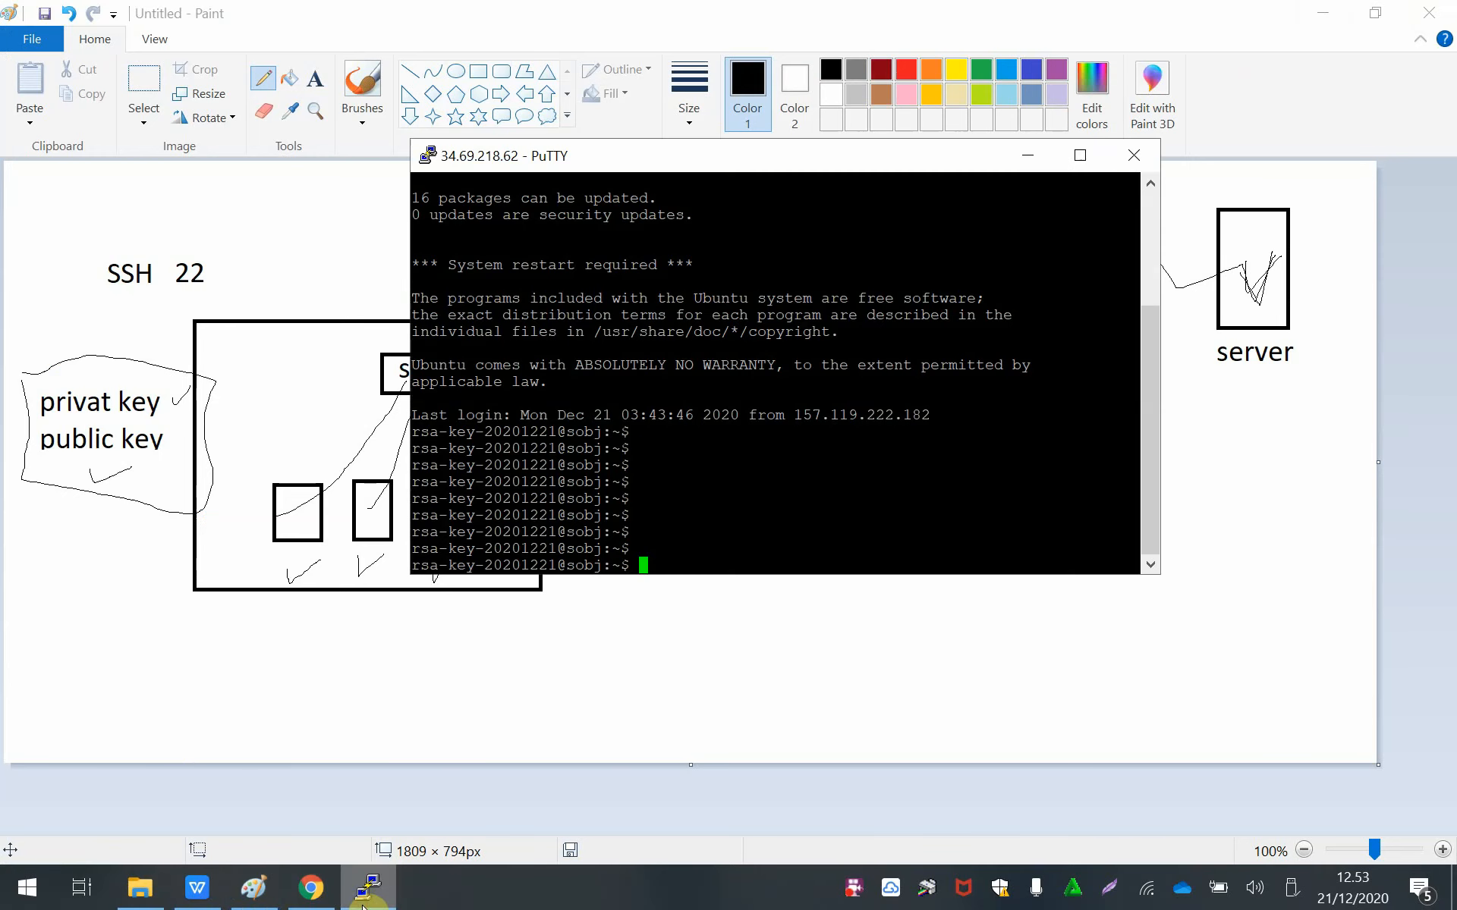
# Step: Maximize the terminal and examine the server's pre-authentication banner message
pyautogui.click(1081, 156)
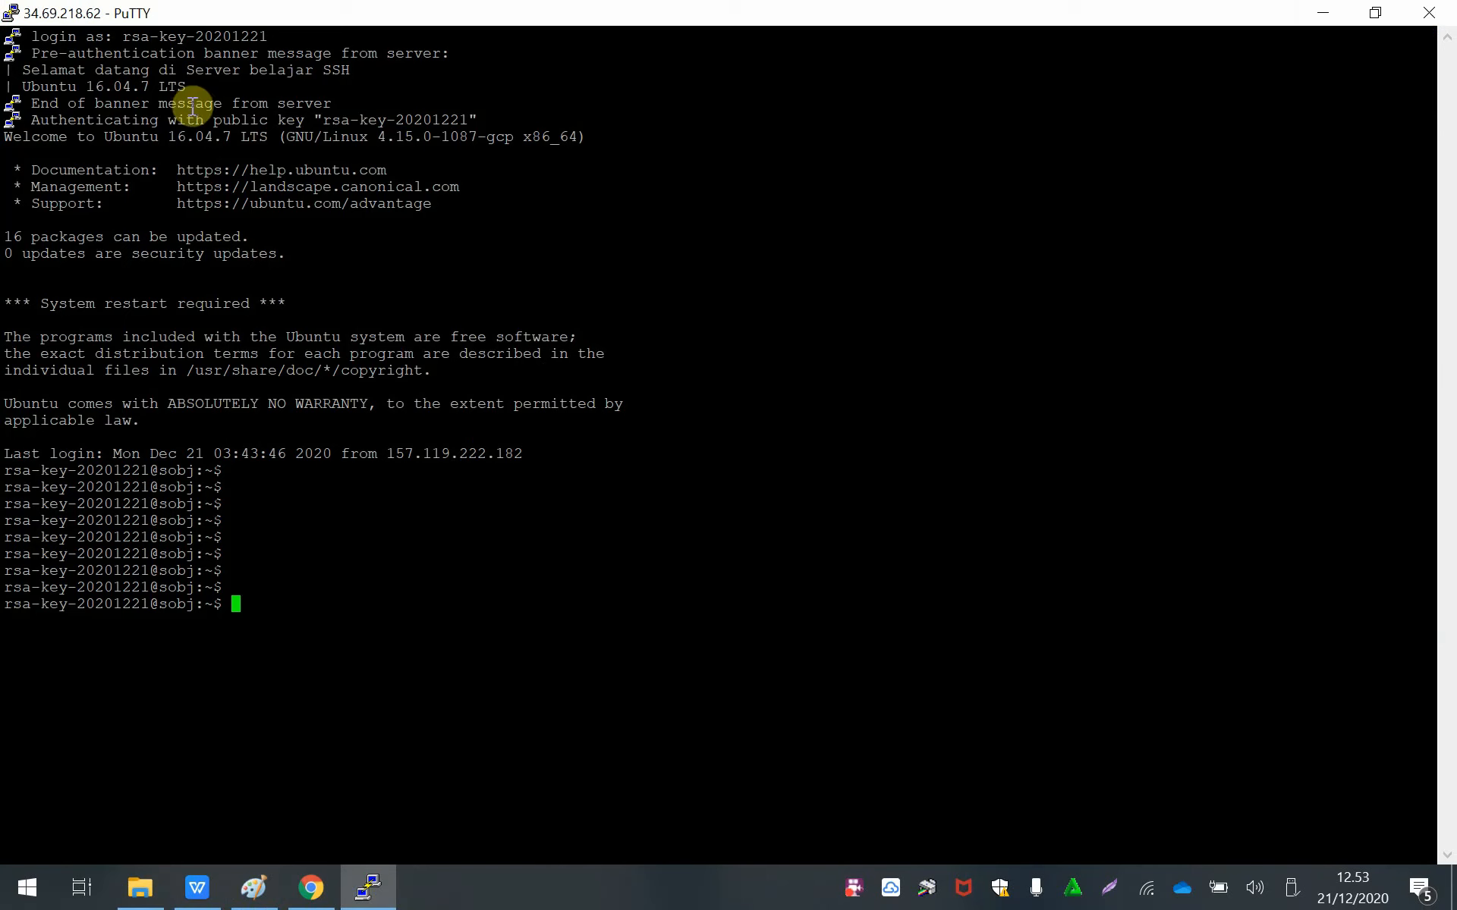
pyautogui.moveTo(25, 69); pyautogui.dragTo(356, 67)
pyautogui.click(294, 583)
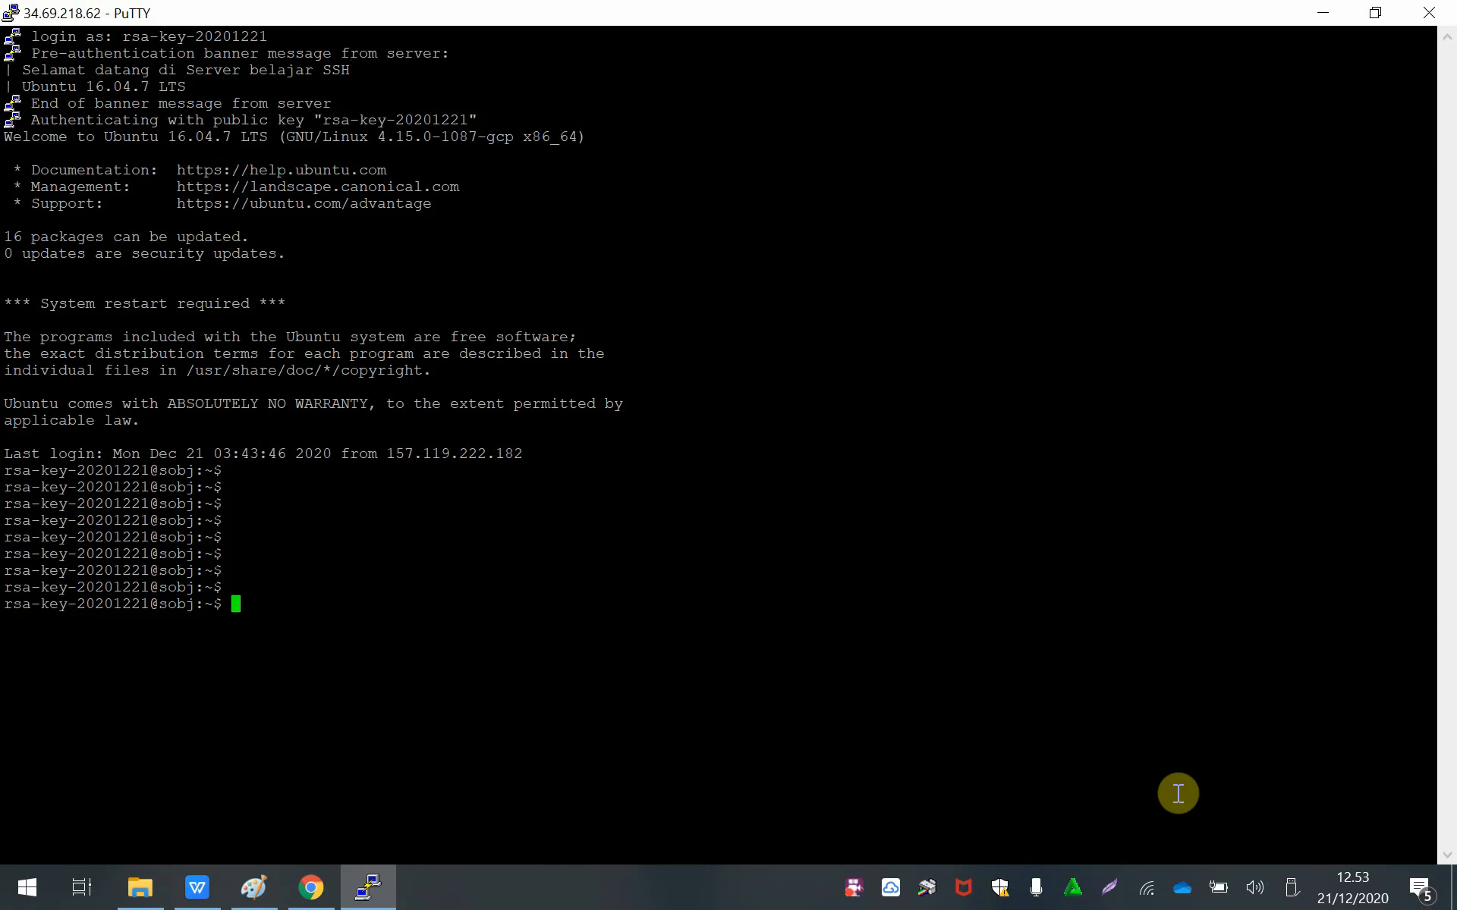
# Step: Switch to the root user with sudo su
pyautogui.write('sudo su')
pyautogui.press('Return')
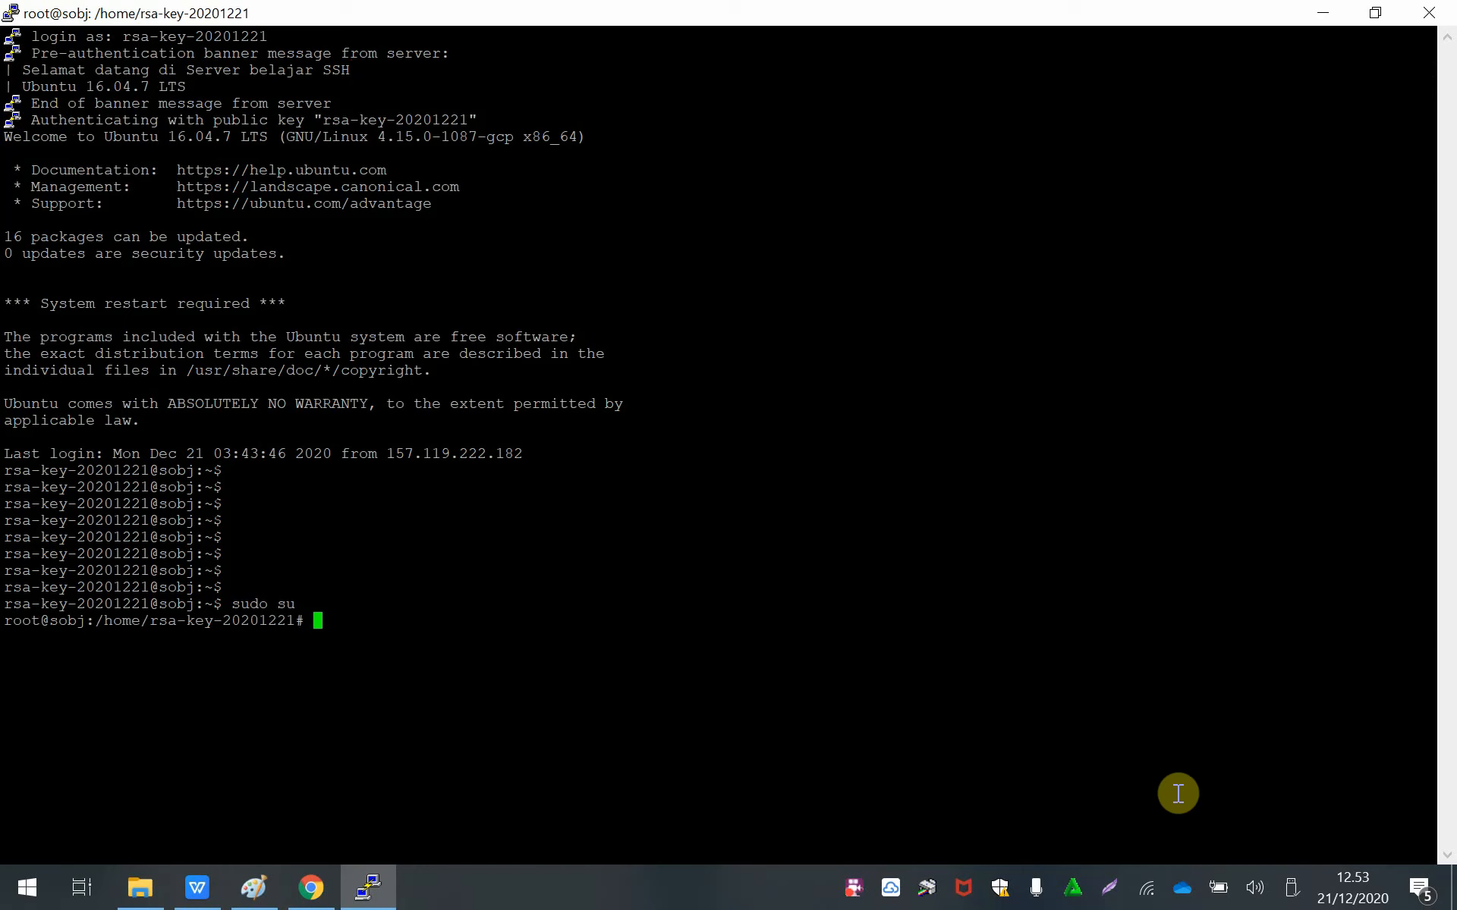
pyautogui.press('Return')
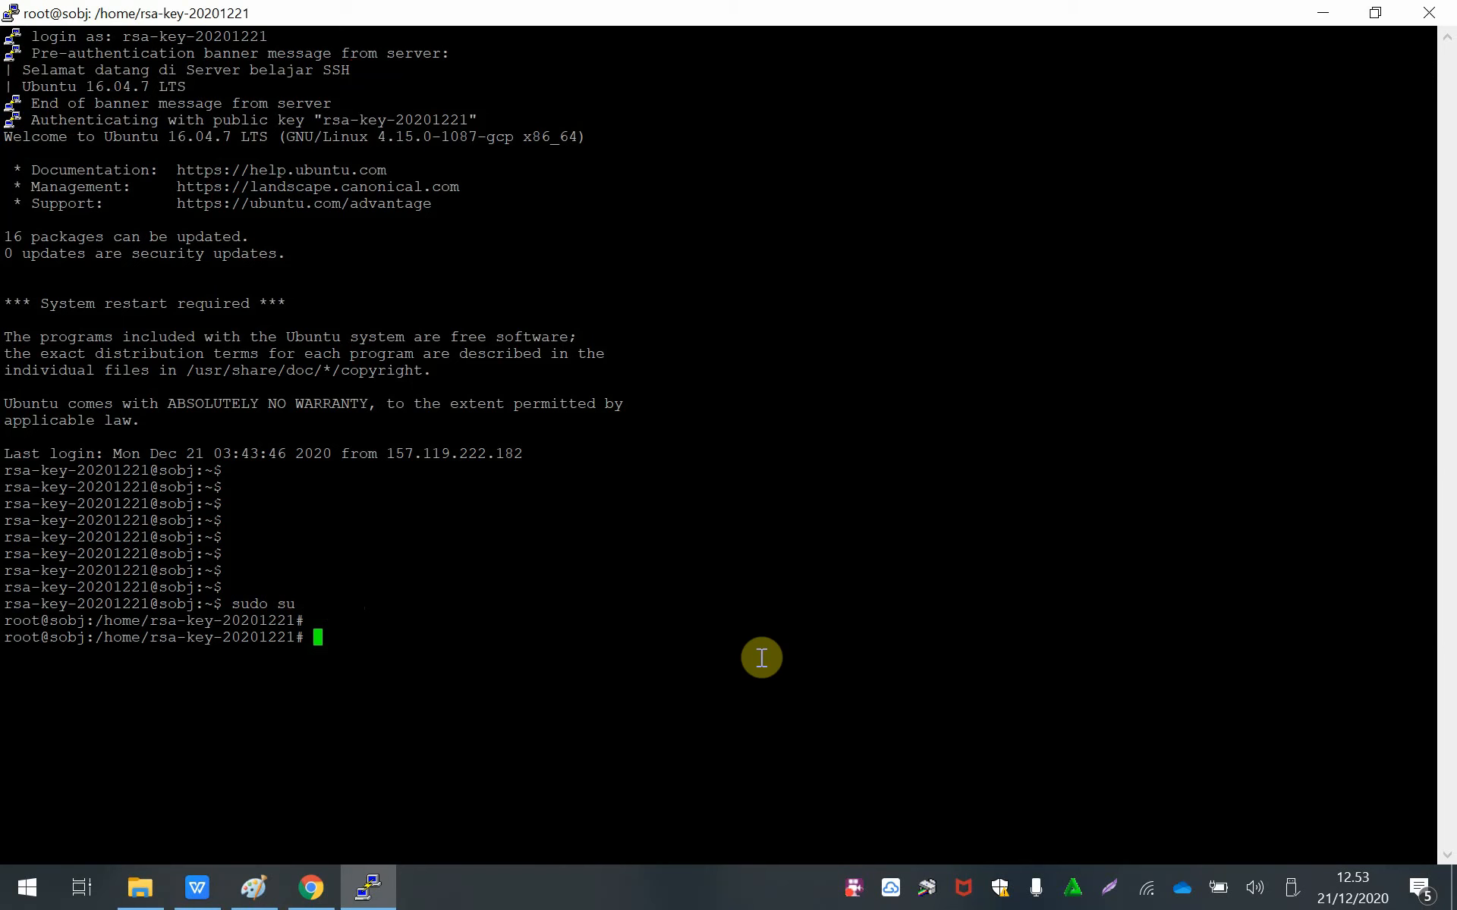
# Step: Open the SSH server configuration file /etc/ssh/sshd_config in nano
pyautogui.write('nano /etc/sshh')
pyautogui.press('BackSpace')
pyautogui.write('/sshd')
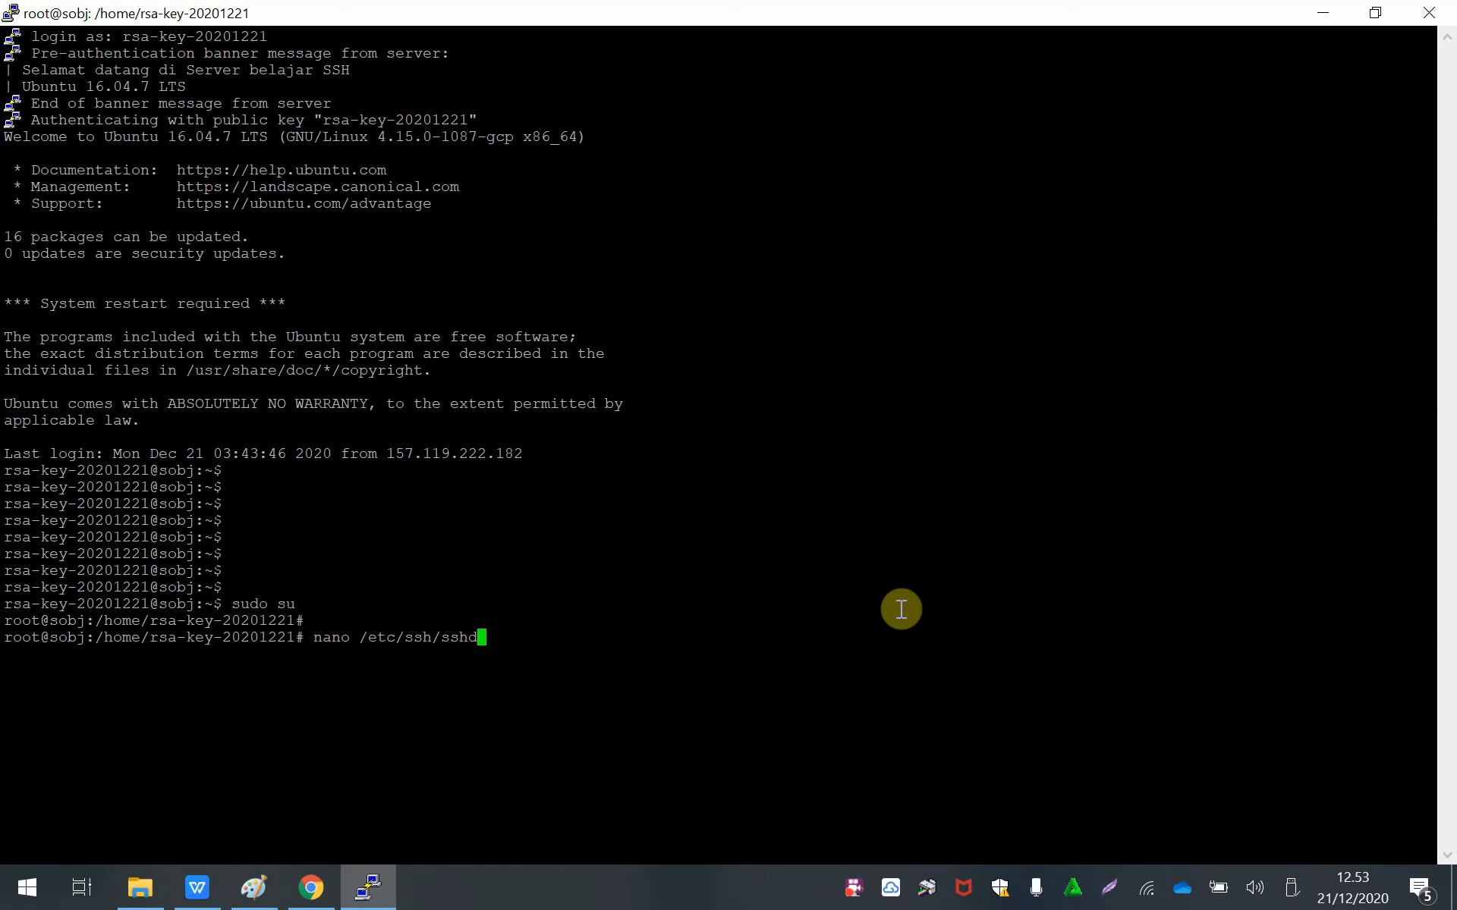
pyautogui.press('Tab')
pyautogui.press('Return')
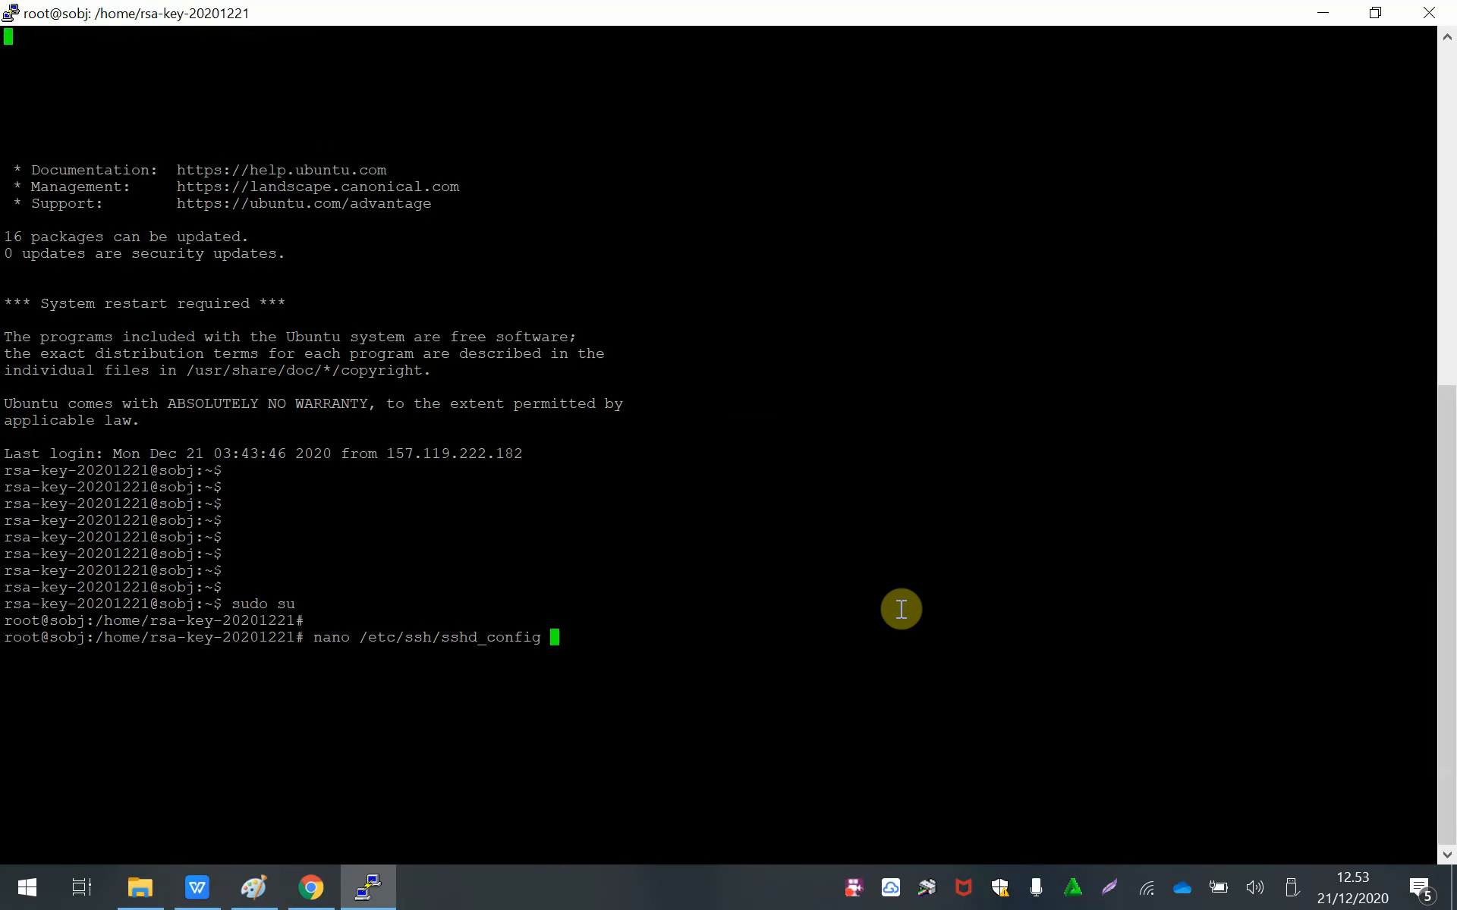
# Step: Examine the port, host key and authentication settings in sshd_config, going back over the authentication section
pyautogui.press('Down')
pyautogui.press('Down')
pyautogui.press('Down')
pyautogui.press('Down')
pyautogui.press('Down')
pyautogui.press('Down')
pyautogui.press('Down')
pyautogui.press('Down')
pyautogui.press('Down')
pyautogui.press('Down')
pyautogui.press('Down')
pyautogui.press('Down')
pyautogui.press('Down')
pyautogui.press('Down')
pyautogui.press('Down')
pyautogui.press('Down')
pyautogui.press('Down')
pyautogui.press('Down')
pyautogui.press('Down')
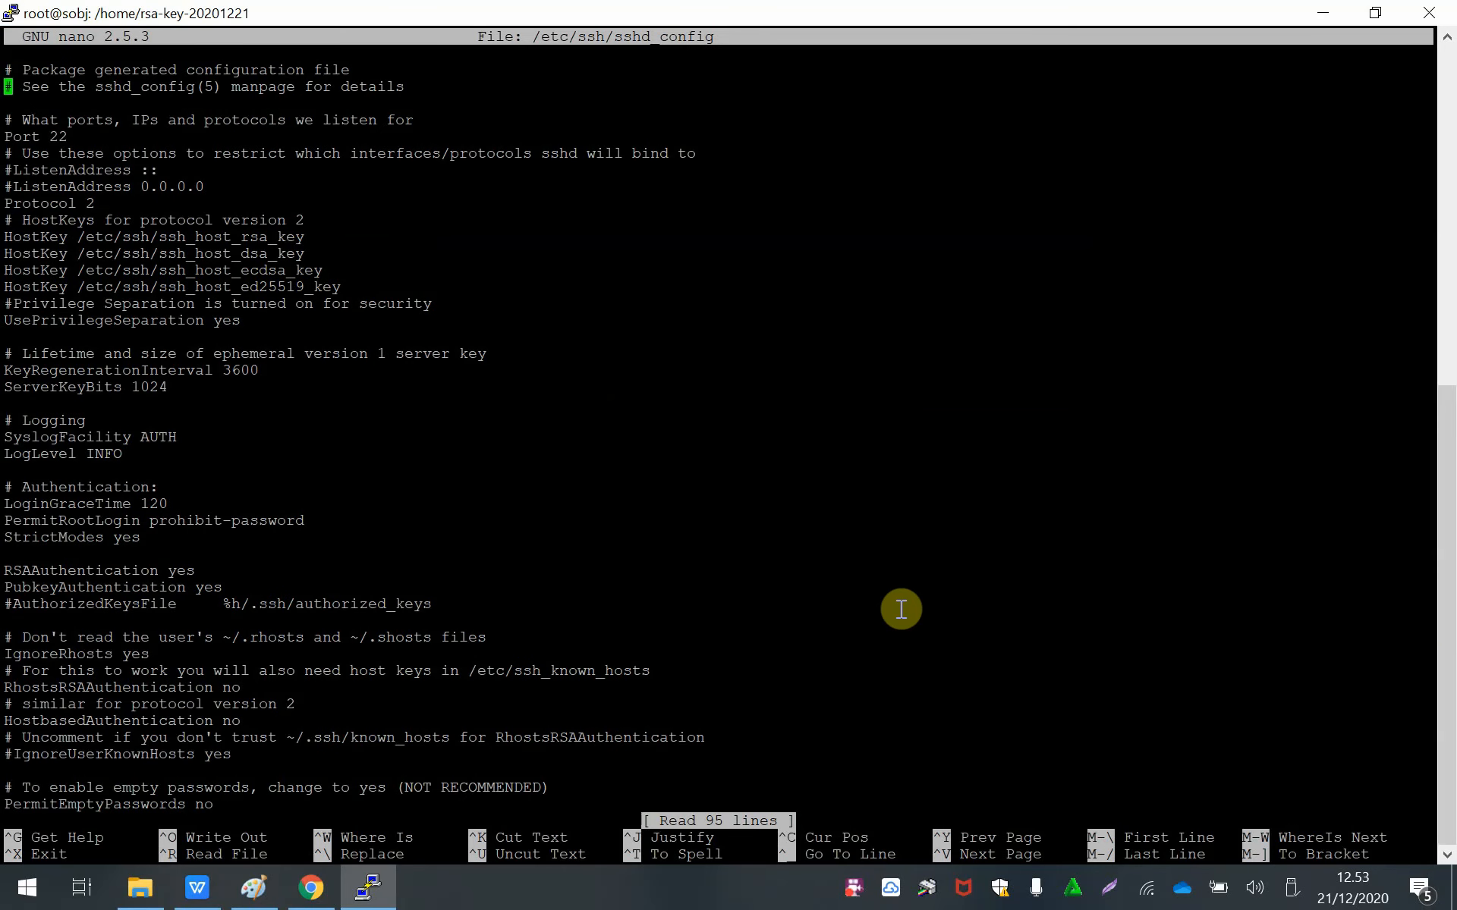
pyautogui.press('Down')
pyautogui.press('Down')
pyautogui.press('Down')
pyautogui.press('Down')
pyautogui.press('Down')
pyautogui.press('Down')
pyautogui.press('Down')
pyautogui.press('Down')
pyautogui.press('Down')
pyautogui.press('Down')
pyautogui.press('Down')
pyautogui.press('Down')
pyautogui.press('Down')
pyautogui.press('Down')
pyautogui.press('Down')
pyautogui.press('Down')
pyautogui.press('Down')
pyautogui.press('Down')
pyautogui.press('Down')
pyautogui.press('Down')
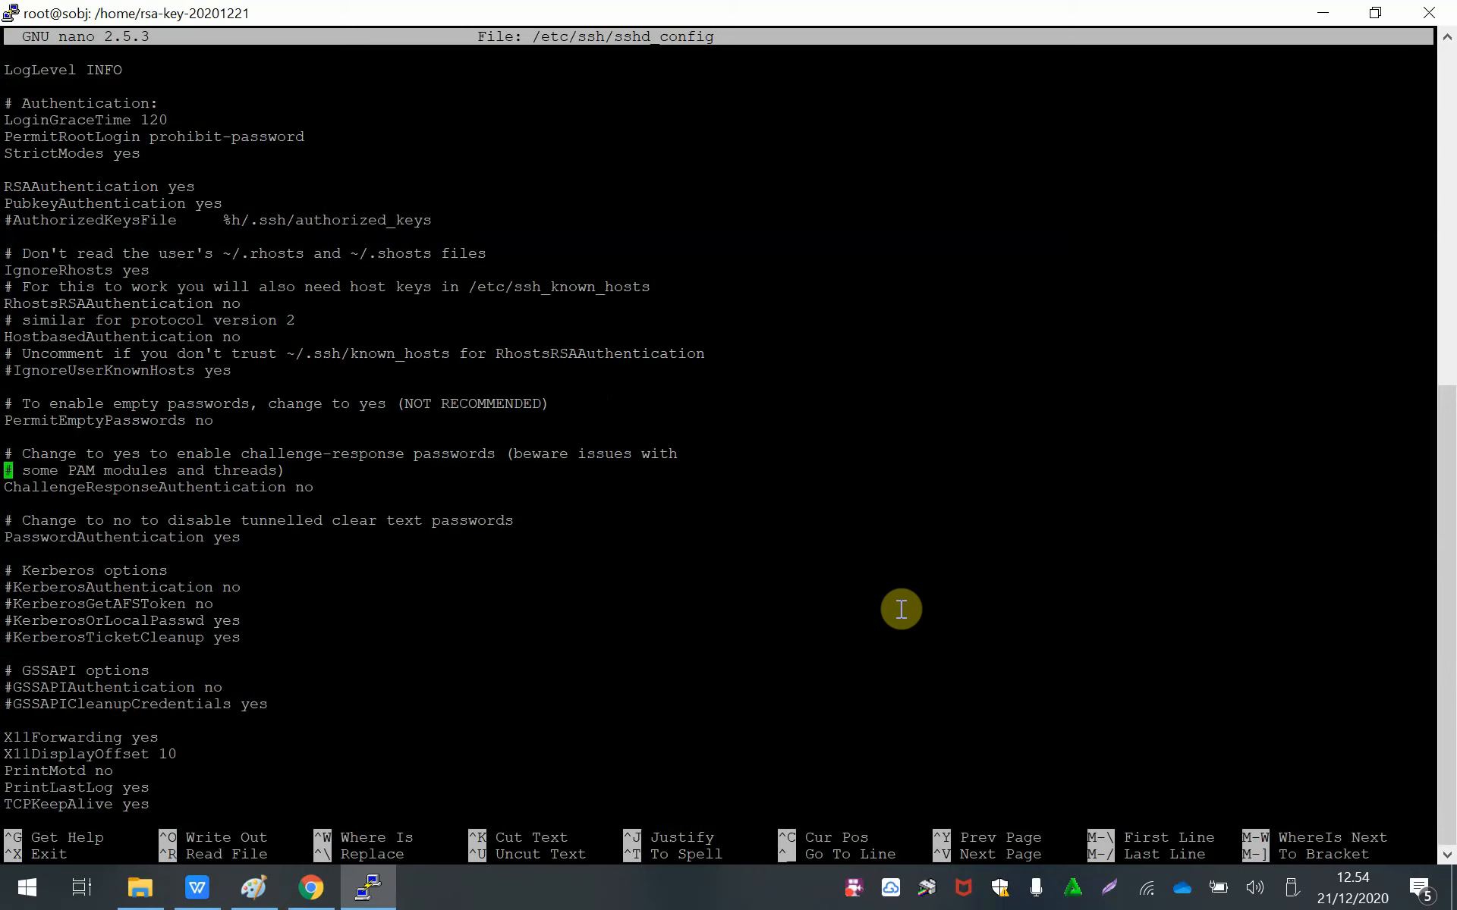
pyautogui.press('Up')
pyautogui.press('Up')
pyautogui.press('Up')
pyautogui.press('Up')
pyautogui.press('Up')
pyautogui.press('Up')
pyautogui.press('Up')
pyautogui.press('Up')
pyautogui.press('Up')
pyautogui.press('Up')
pyautogui.press('Up')
pyautogui.press('Up')
pyautogui.press('Up')
pyautogui.press('Up')
pyautogui.press('Up')
pyautogui.press('Up')
pyautogui.press('Up')
# Step: Read through the remaining sshd_config settings down to the banner, UsePAM and ClientAliveInterval lines near the file's end
pyautogui.press('Down')
pyautogui.press('Down')
pyautogui.press('Down')
pyautogui.press('Down')
pyautogui.press('Down')
pyautogui.press('Down')
pyautogui.press('Down')
pyautogui.press('Down')
pyautogui.press('Down')
pyautogui.press('Down')
pyautogui.press('Down')
pyautogui.press('Down')
pyautogui.press('Down')
pyautogui.press('Down')
pyautogui.press('Down')
pyautogui.press('Down')
pyautogui.press('Down')
pyautogui.press('Down')
pyautogui.press('Down')
pyautogui.press('Down')
pyautogui.press('Down')
pyautogui.press('Down')
pyautogui.press('Down')
pyautogui.press('Down')
pyautogui.press('Down')
pyautogui.press('Down')
pyautogui.press('Down')
pyautogui.press('Down')
pyautogui.press('Down')
pyautogui.press('Down')
pyautogui.press('Down')
pyautogui.press('Down')
pyautogui.press('Down')
pyautogui.press('Down')
pyautogui.press('Down')
pyautogui.press('Down')
pyautogui.press('Down')
pyautogui.press('Down')
pyautogui.press('Down')
pyautogui.press('Down')
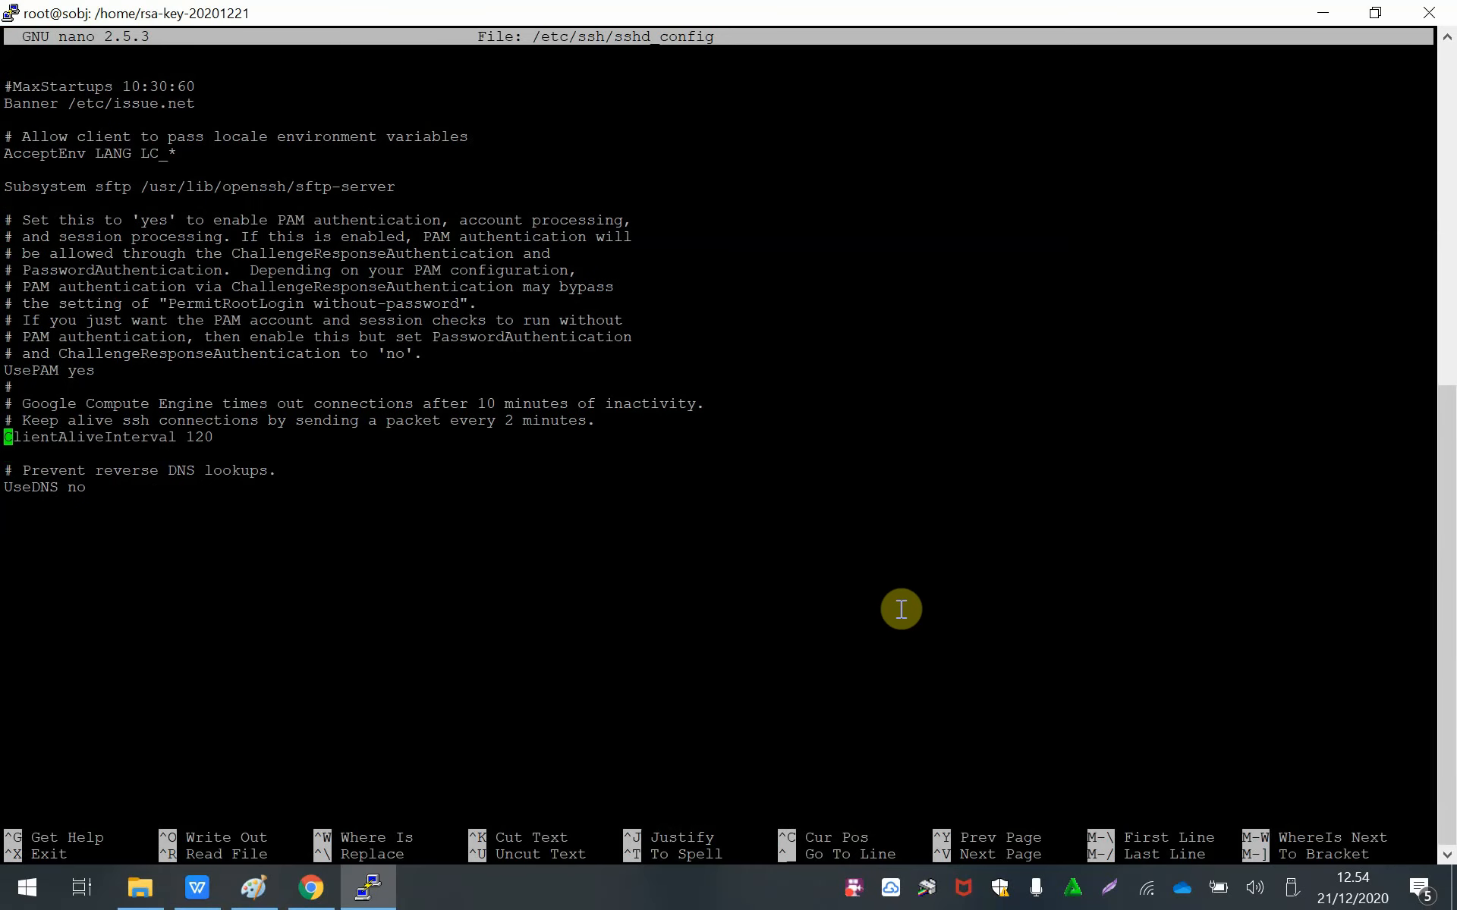
# Step: Examine the Banner /etc/issue.net line in sshd_config, and close the file without changes
pyautogui.press('Up')
pyautogui.press('Up')
pyautogui.press('Up')
pyautogui.press('Up')
pyautogui.press('Up')
pyautogui.press('Up')
pyautogui.press('Up')
pyautogui.press('Up')
pyautogui.press('Up')
pyautogui.press('Up')
pyautogui.press('Up')
pyautogui.press('Up')
pyautogui.press('Up')
pyautogui.press('Up')
pyautogui.press('Up')
pyautogui.press('Up')
pyautogui.press('Up')
pyautogui.press('Up')
pyautogui.press('Up')
pyautogui.press('Up')
pyautogui.press('Right')
pyautogui.press('Right')
pyautogui.press('Right')
pyautogui.press('Right')
pyautogui.press('Right')
pyautogui.press('Right')
pyautogui.press('Right')
pyautogui.press('Right')
pyautogui.press('Right')
pyautogui.press('Right')
pyautogui.press('Right')
pyautogui.press('Right')
pyautogui.press('Right')
pyautogui.press('Right')
pyautogui.press('Right')
pyautogui.press('Right')
pyautogui.press('Right')
pyautogui.press('Right')
pyautogui.press('Right')
pyautogui.press('Right')
pyautogui.press('Right')
pyautogui.press('Right')
pyautogui.hotkey('ctrl', 'x')
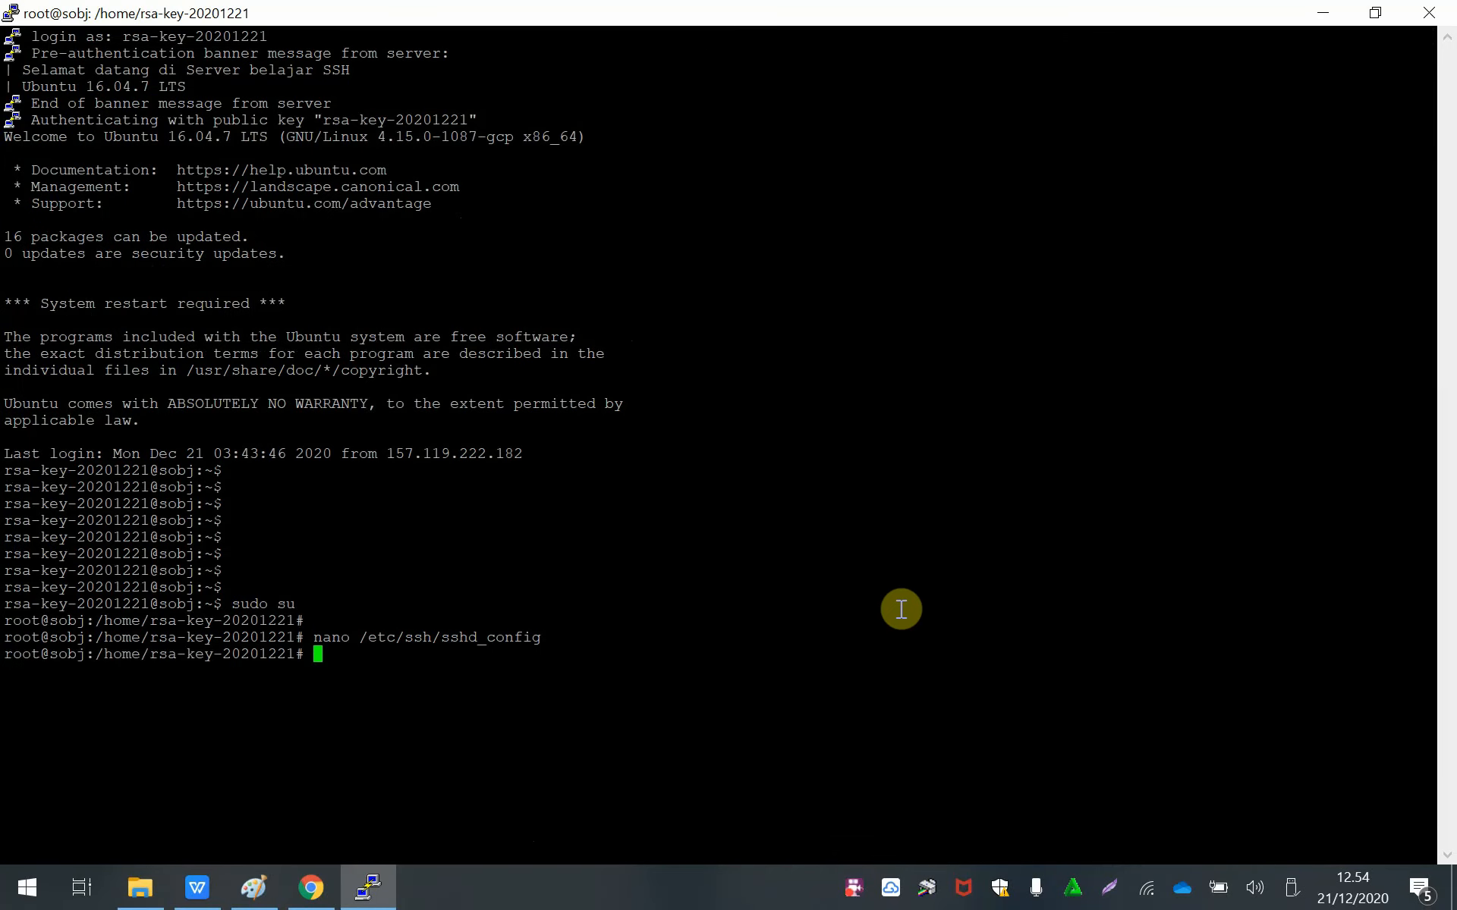
# Step: Open the banner file /etc/issue.net in nano and look over its welcome text and Ubuntu version line
pyautogui.write('nano /etc/issue.net')
pyautogui.press('Return')
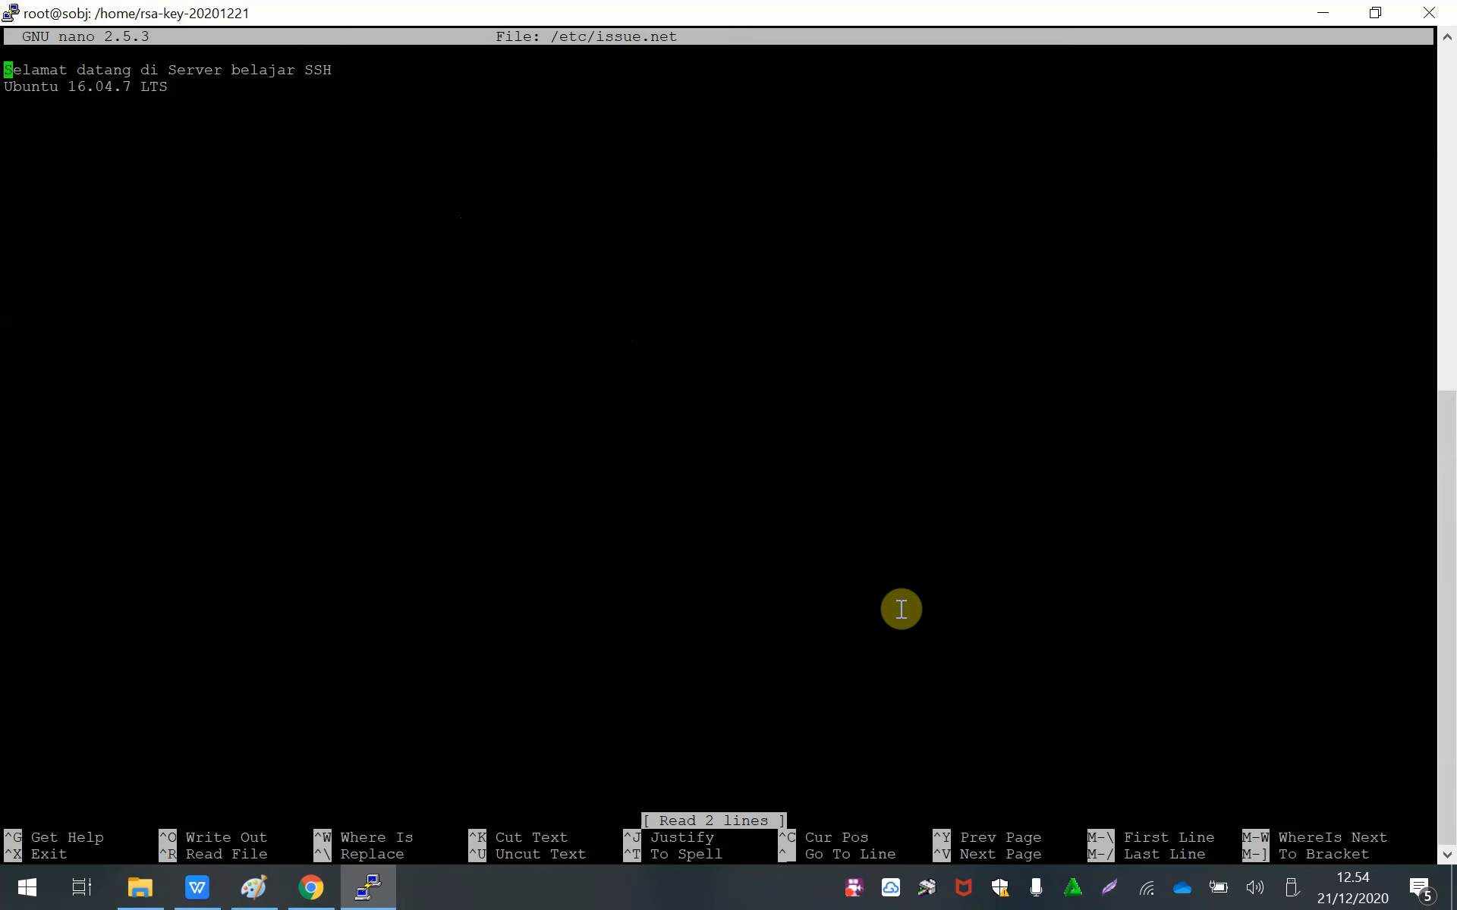
pyautogui.press('Down')
pyautogui.press('End')
pyautogui.press('Up')
pyautogui.press('Right')
pyautogui.press('Right')
pyautogui.press('Right')
pyautogui.press('Right')
pyautogui.press('Right')
pyautogui.press('Right')
pyautogui.press('Right')
pyautogui.press('Right')
pyautogui.press('Right')
pyautogui.press('Right')
pyautogui.press('Down')
pyautogui.press('Left')
pyautogui.press('Left')
pyautogui.press('Left')
pyautogui.press('Left')
pyautogui.press('Left')
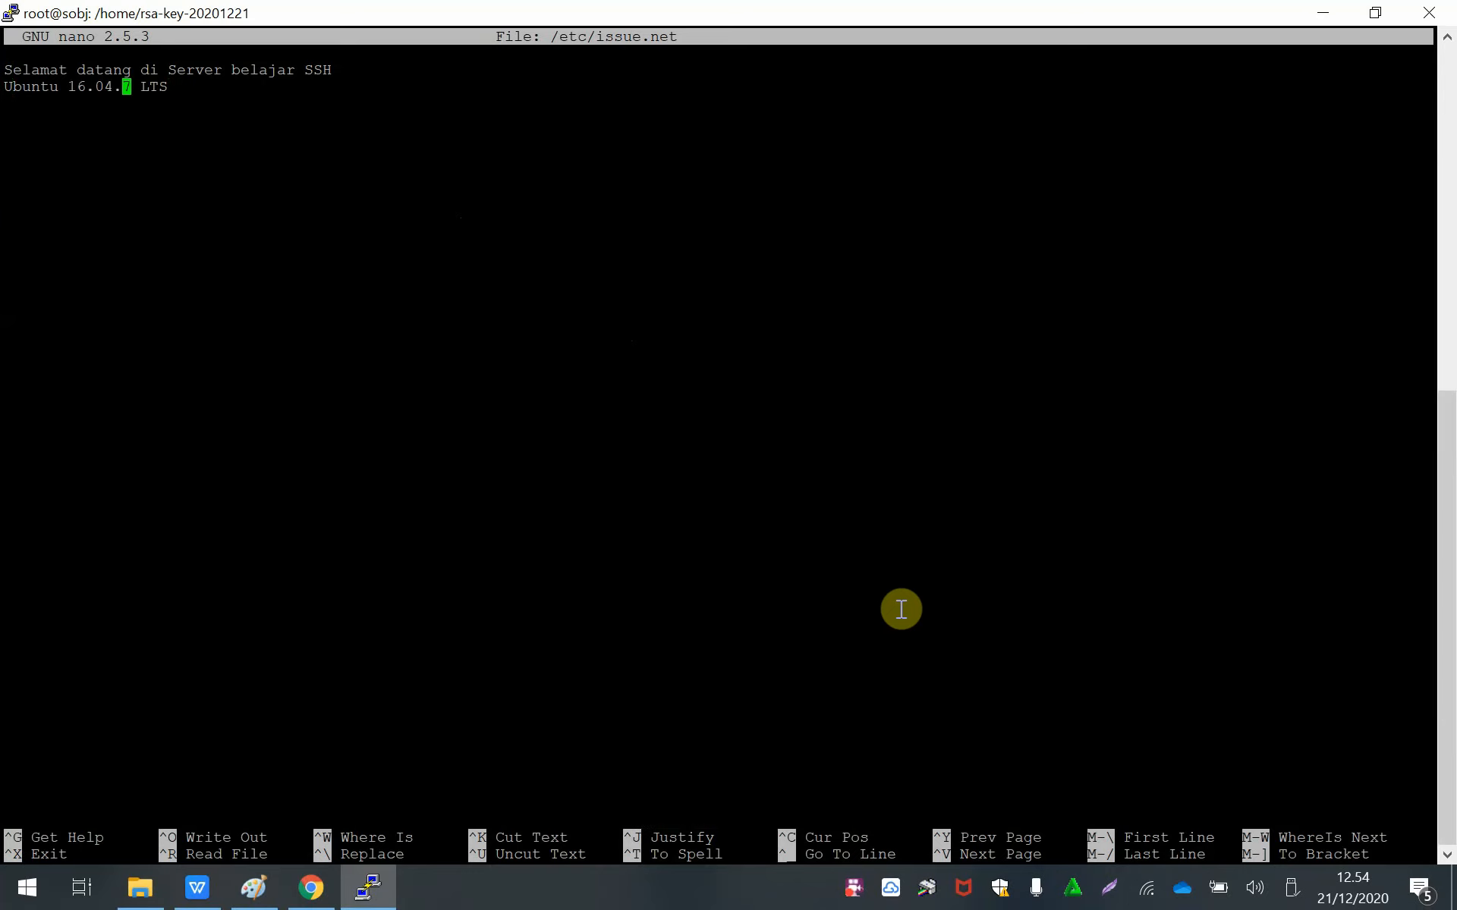
# Step: Append "client dan server" to the end of the welcome line, after "SSH"
pyautogui.press('Left')
pyautogui.press('Left')
pyautogui.press('Left')
pyautogui.press('Left')
pyautogui.press('Left')
pyautogui.press('Left')
pyautogui.press('Left')
pyautogui.press('Left')
pyautogui.press('Left')
pyautogui.press('Left')
pyautogui.press('Left')
pyautogui.press('Left')
pyautogui.press('Left')
pyautogui.press('Left')
pyautogui.press('Left')
pyautogui.press('Left')
pyautogui.press('Right')
pyautogui.press('Right')
pyautogui.write('client dan server')
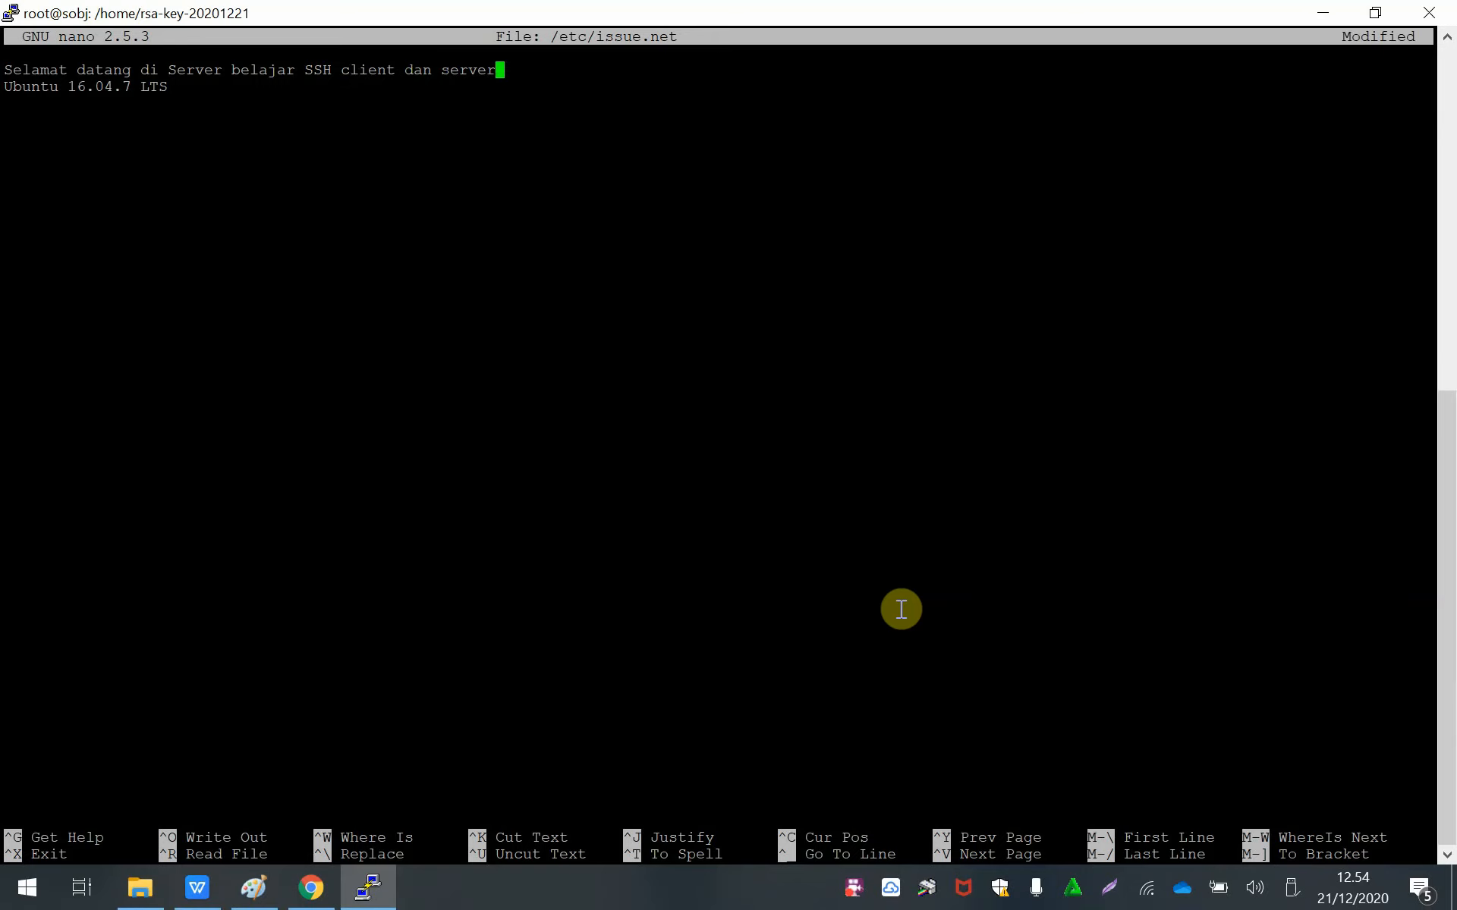
# Step: Save the edited banner under the same file name /etc/issue.net and exit nano
pyautogui.hotkey('ctrl', 'o')
pyautogui.press('Return')
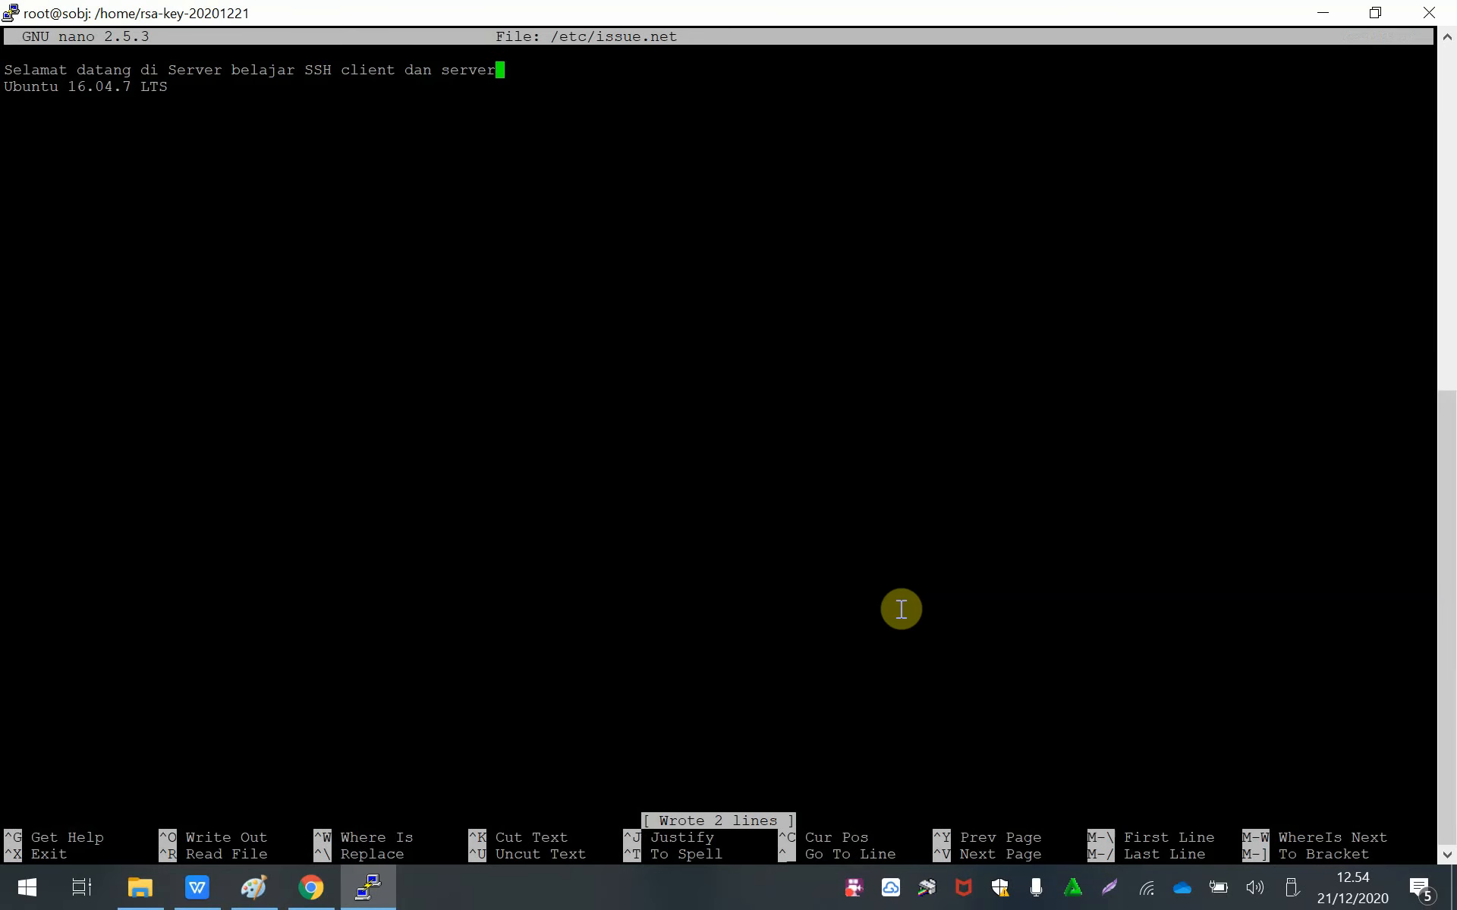
pyautogui.hotkey('ctrl', 'x')
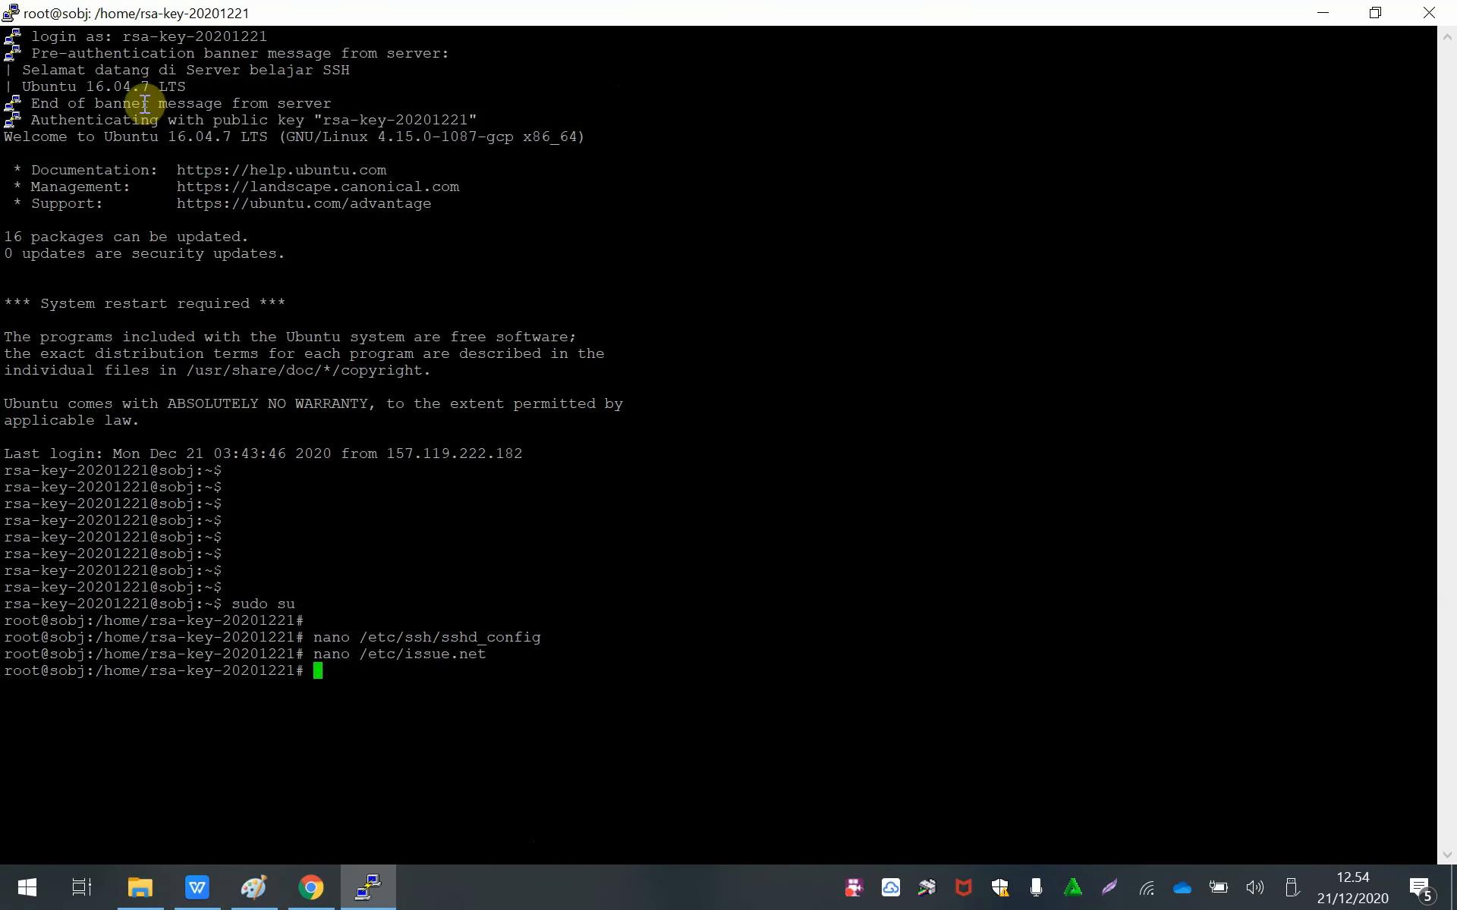
# Step: Highlight the "Selamat datang di Server belajar SSH" line of the pre-authentication banner in the login output
pyautogui.moveTo(15, 70); pyautogui.dragTo(466, 65)
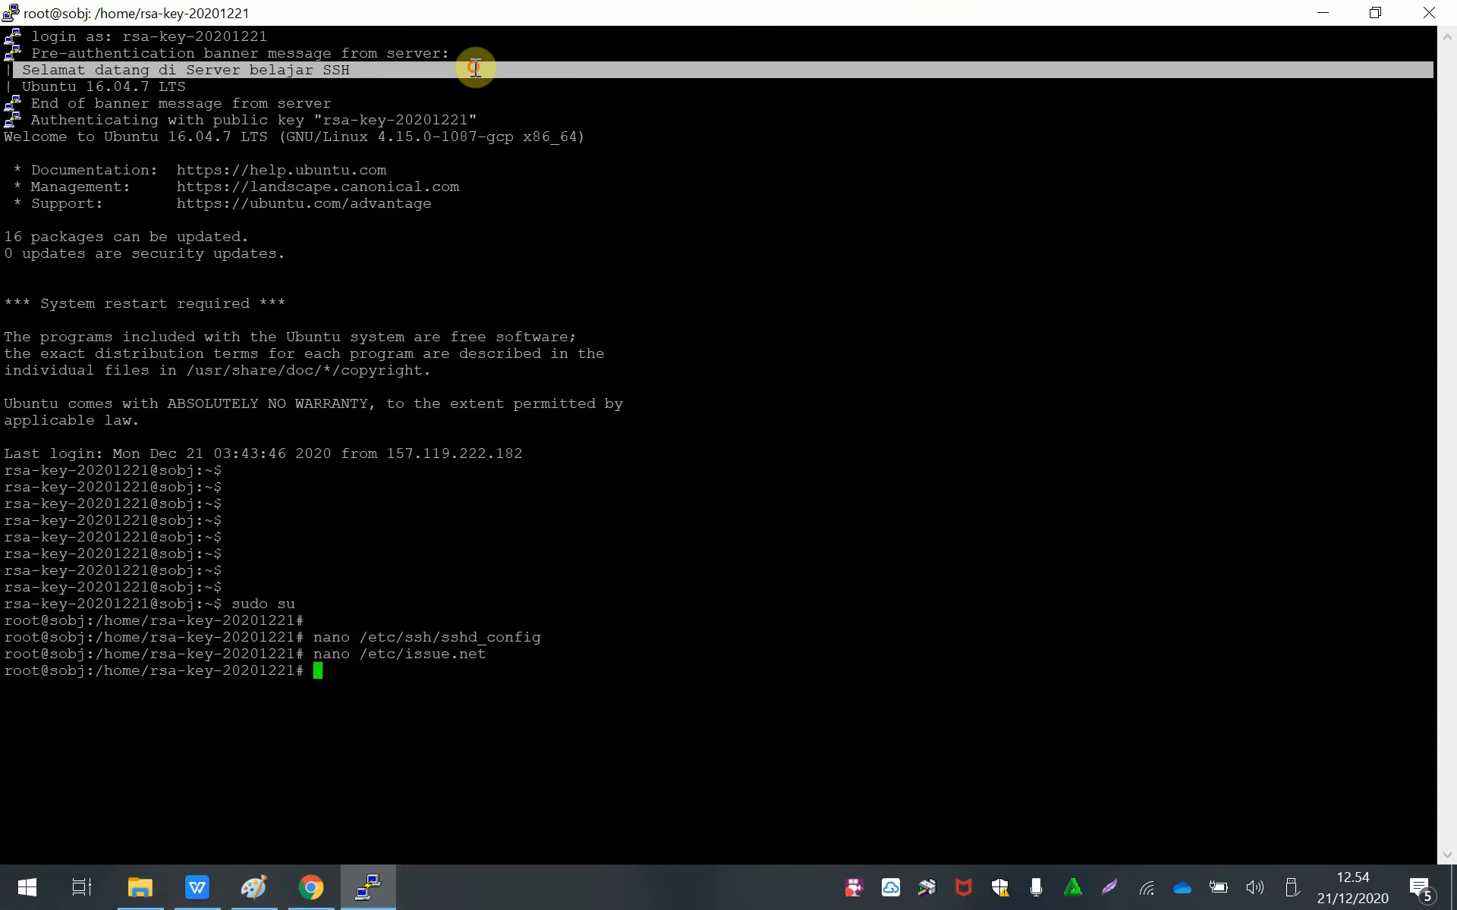